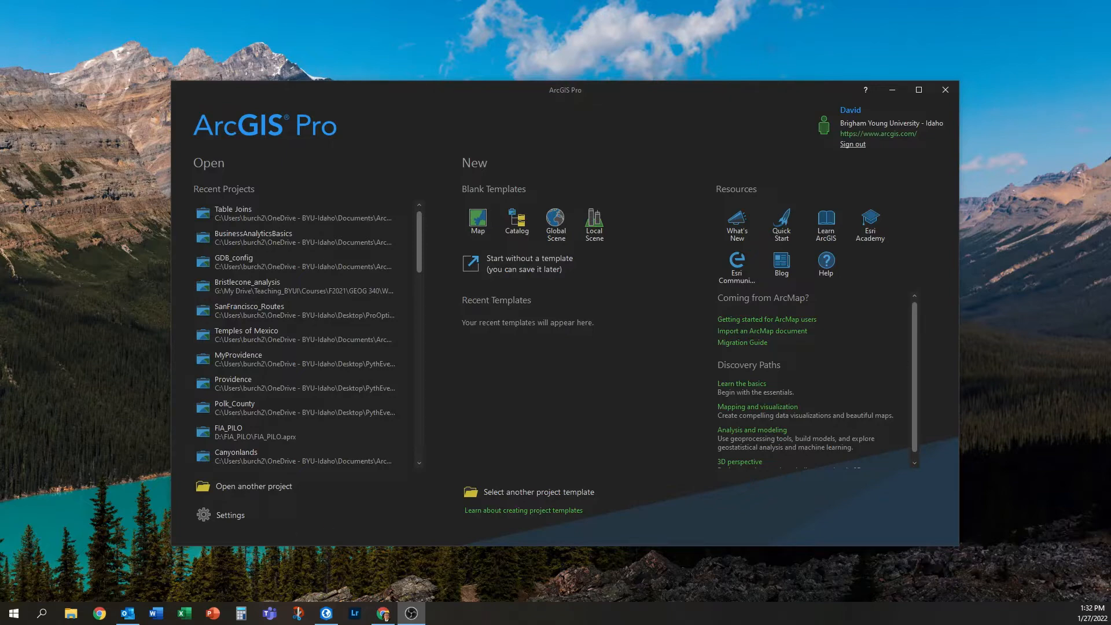
# Switch to the Chrome window with churchofjesuschristtemples.org, maximize it and look over the home page.
pyautogui.hotkey('alt', 'Tab')
pyautogui.moveTo(756, 75); pyautogui.dragTo(709, 16)
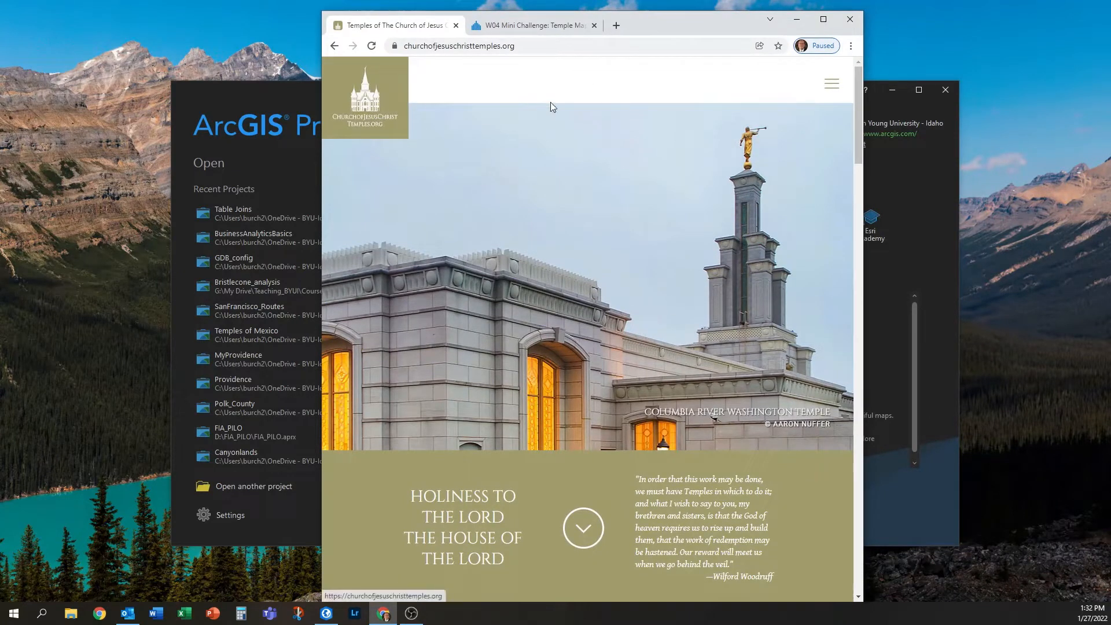
pyautogui.click(823, 22)
pyautogui.moveTo(888, 49)
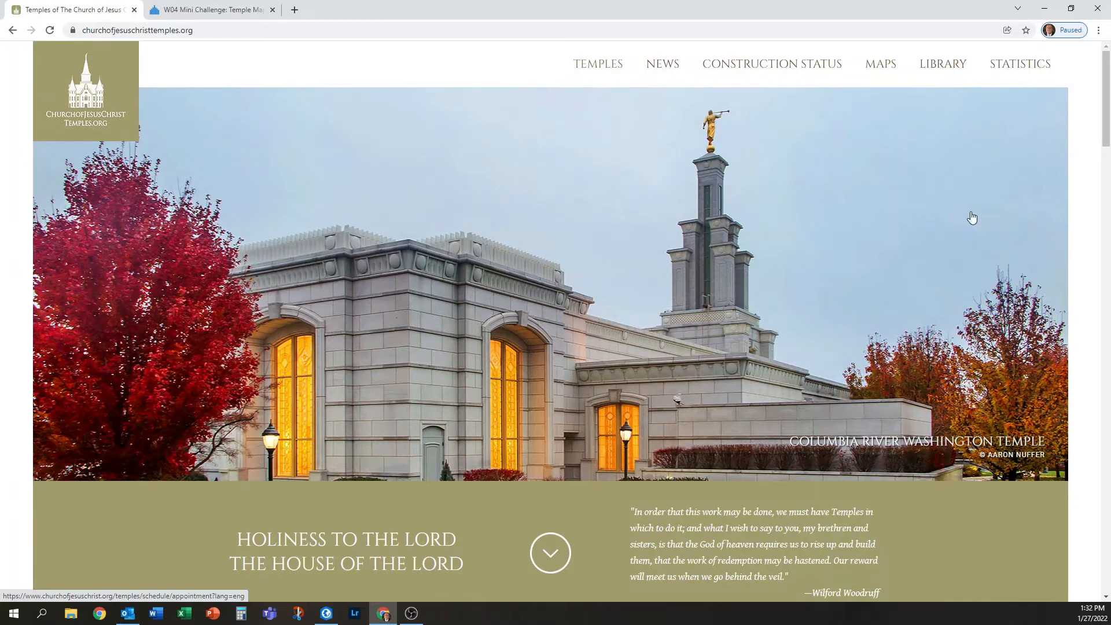
pyautogui.scroll(-20, 972, 217)
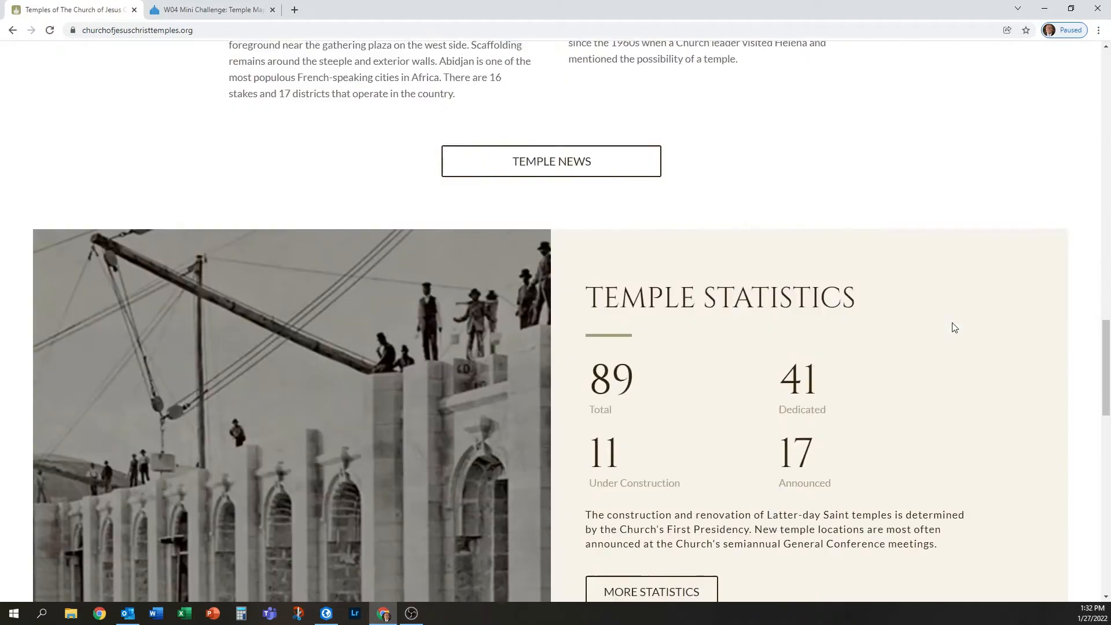
pyautogui.scroll(20, 954, 328)
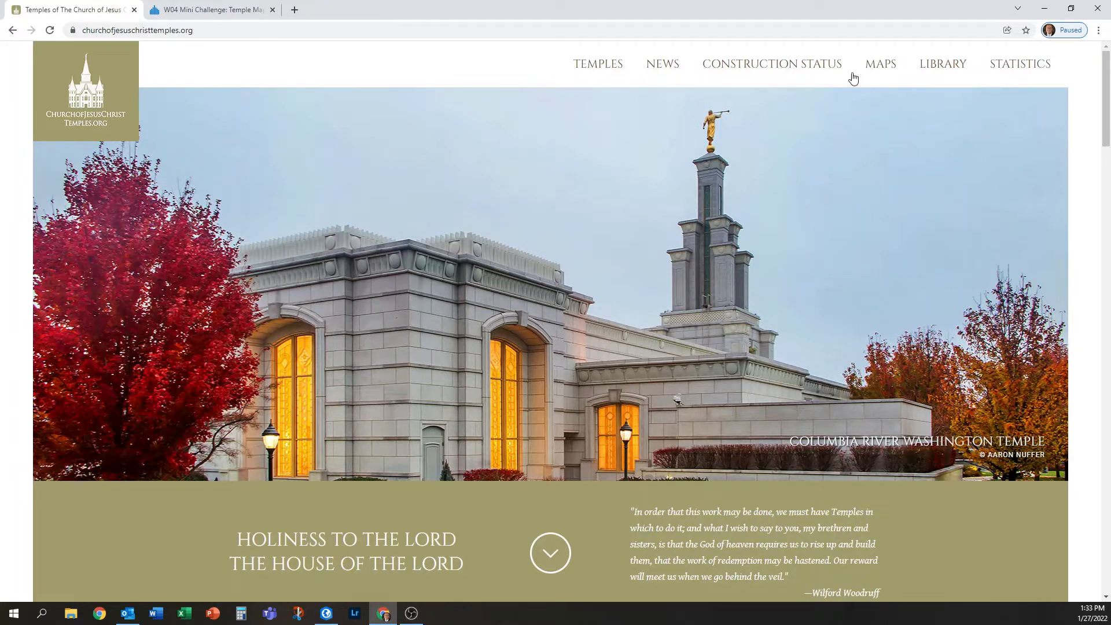
# Open the site's map downloads page and find the GPS Coordinates (CSV) download.
pyautogui.click(908, 194)
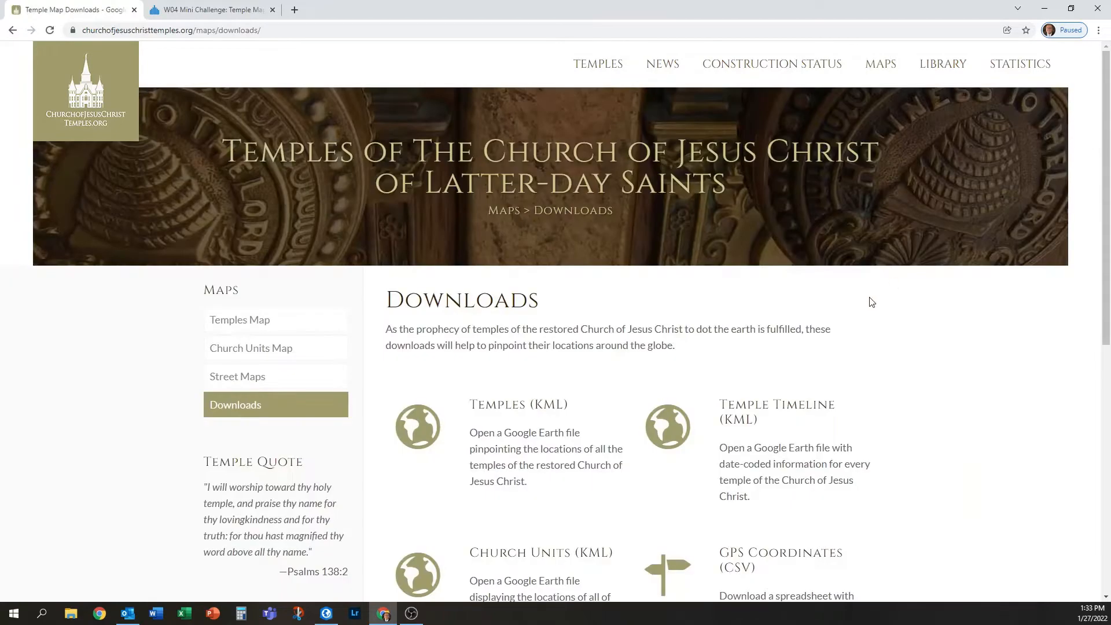
pyautogui.scroll(-5, 850, 314)
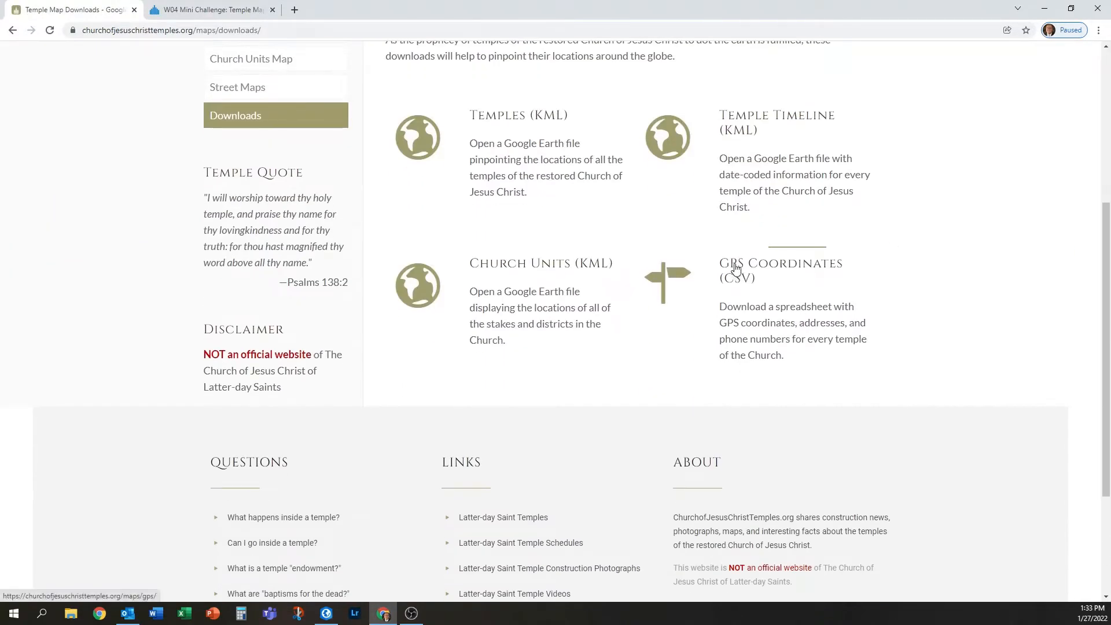
pyautogui.scroll(4, 844, 301)
pyautogui.scroll(-2, 843, 307)
pyautogui.scroll(-1, 842, 312)
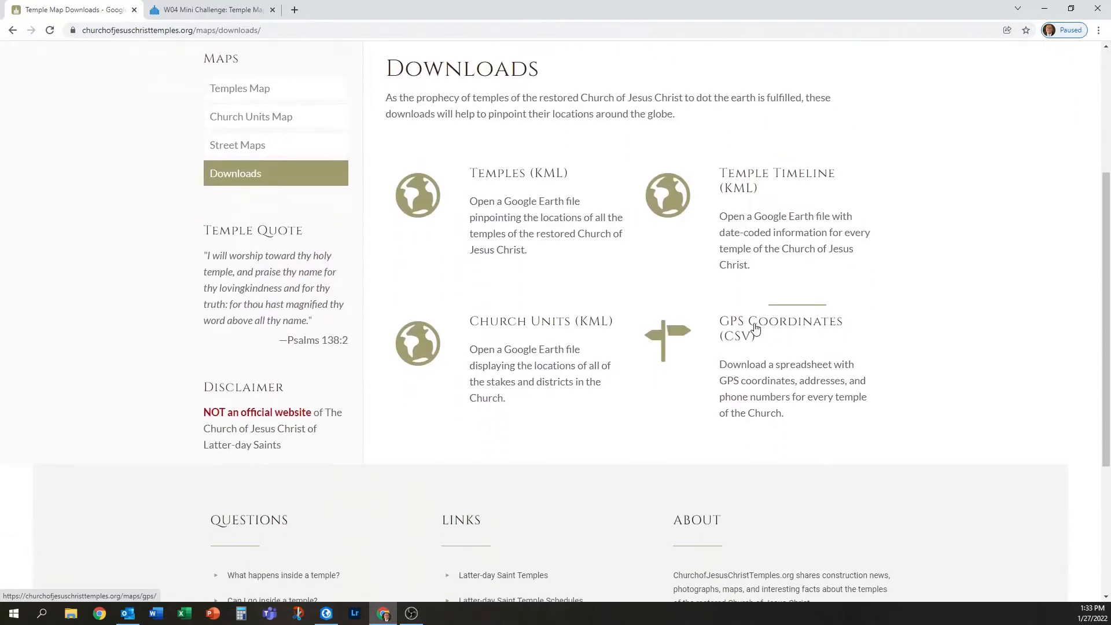
# Download the GPS Coordinates CSV file to the Desktop as ChurchofJesusChristTemples.
pyautogui.click(777, 322)
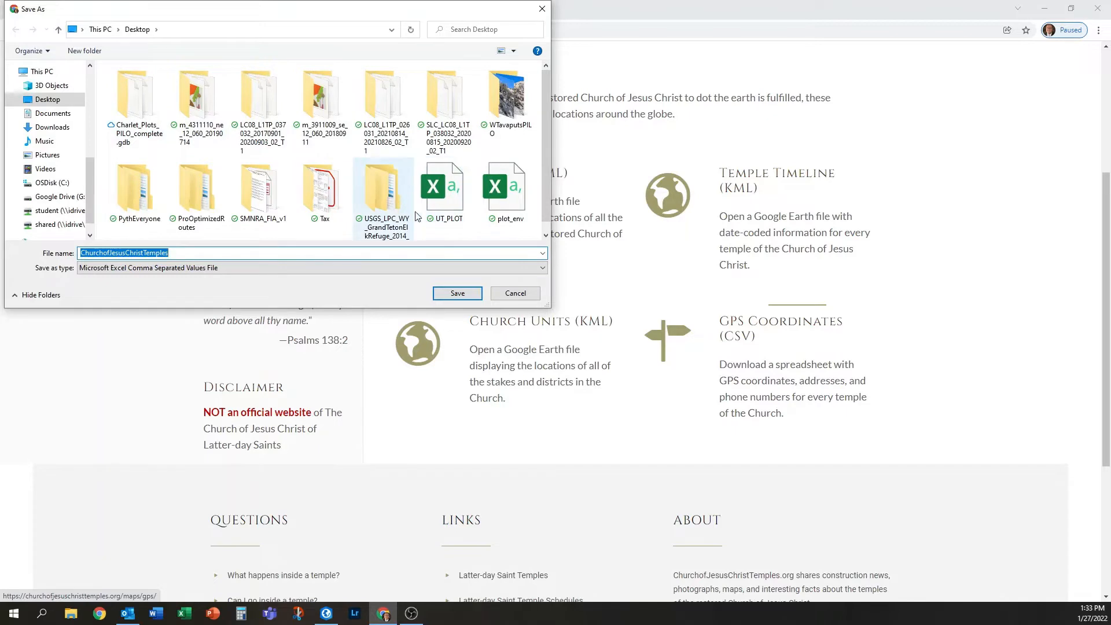
pyautogui.click(51, 101)
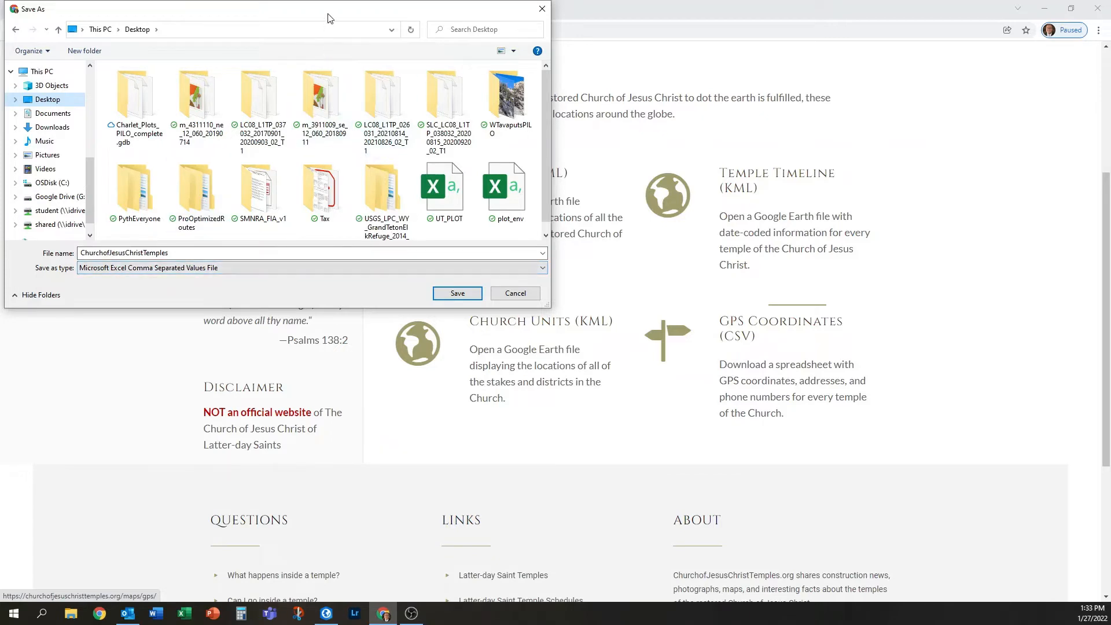
pyautogui.moveTo(327, 18); pyautogui.dragTo(395, 52)
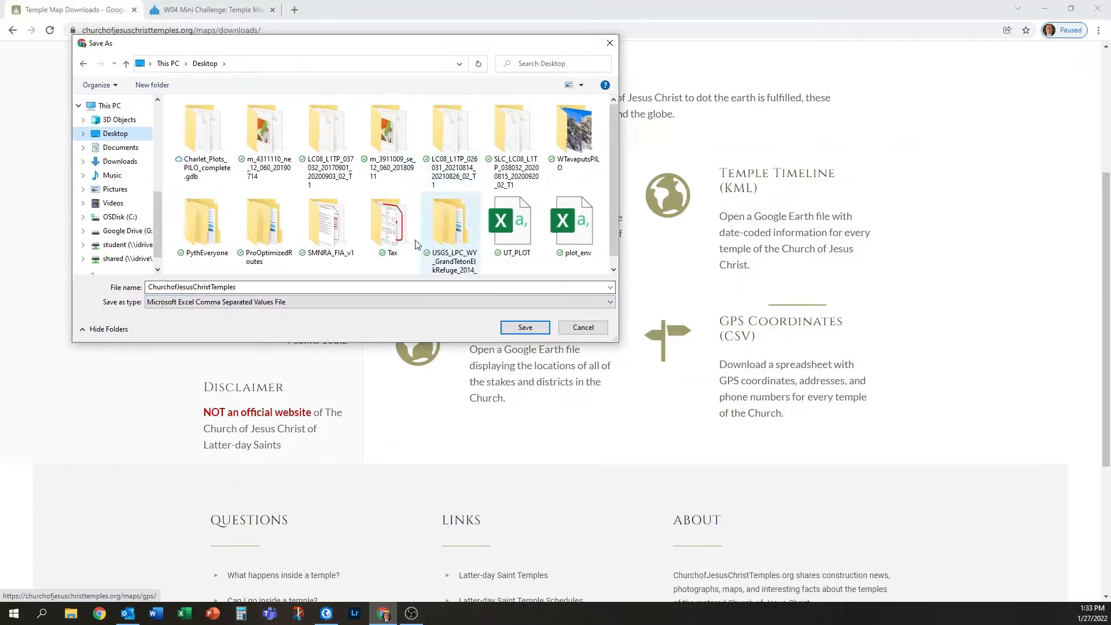
pyautogui.click(523, 327)
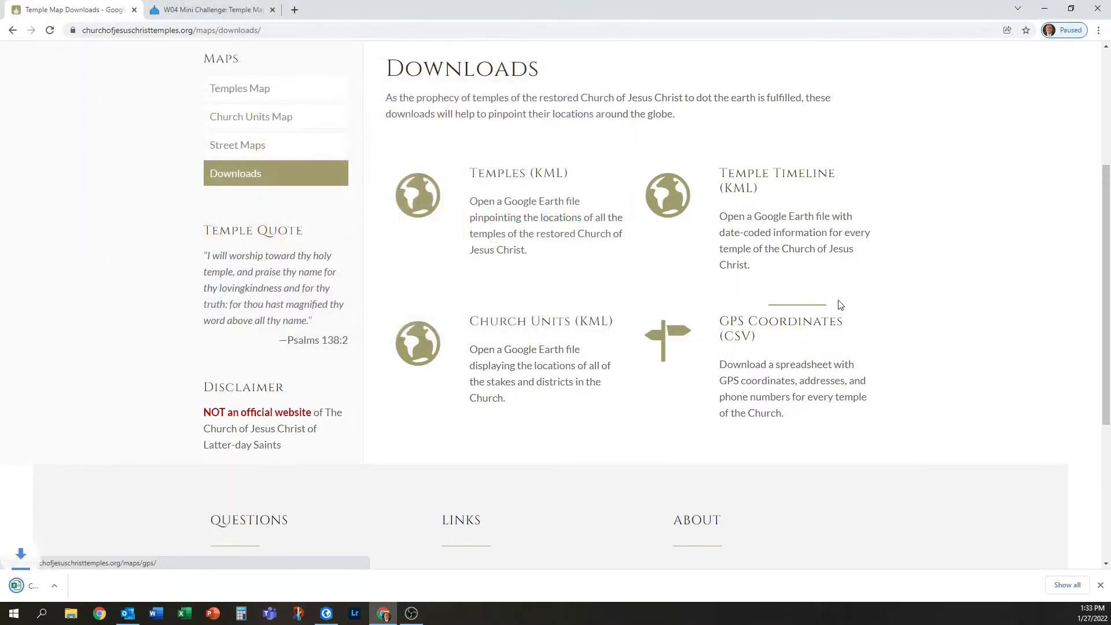
# Open the downloaded CSV in a maximized Excel window and fit the Temple, LatitudeDegrees and LongitudeDegress columns to their contents.
pyautogui.click(90, 584)
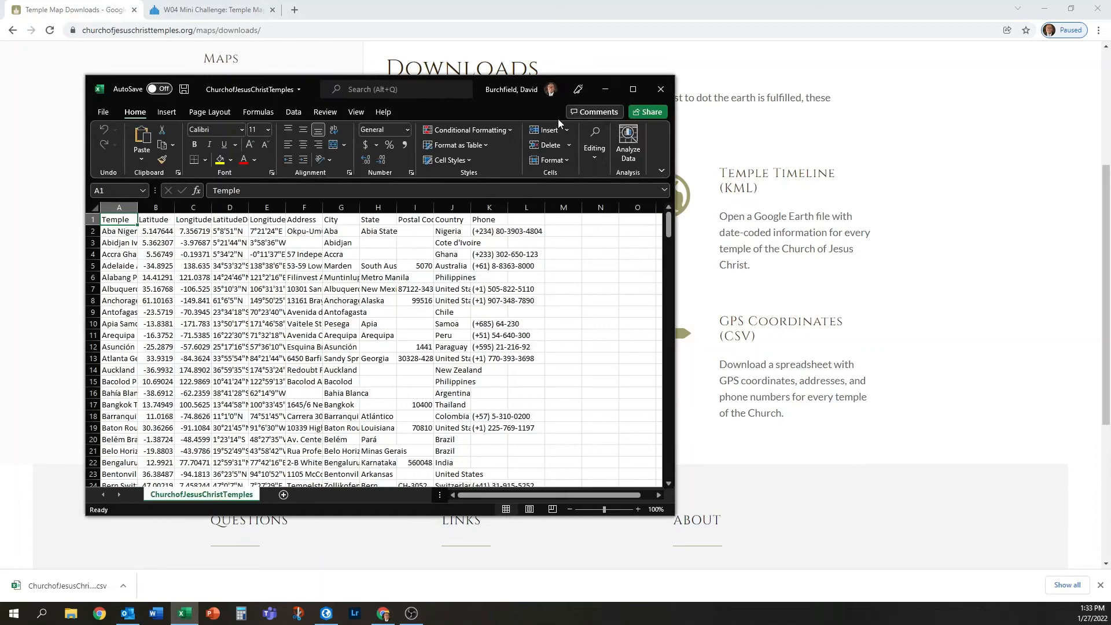
pyautogui.click(632, 89)
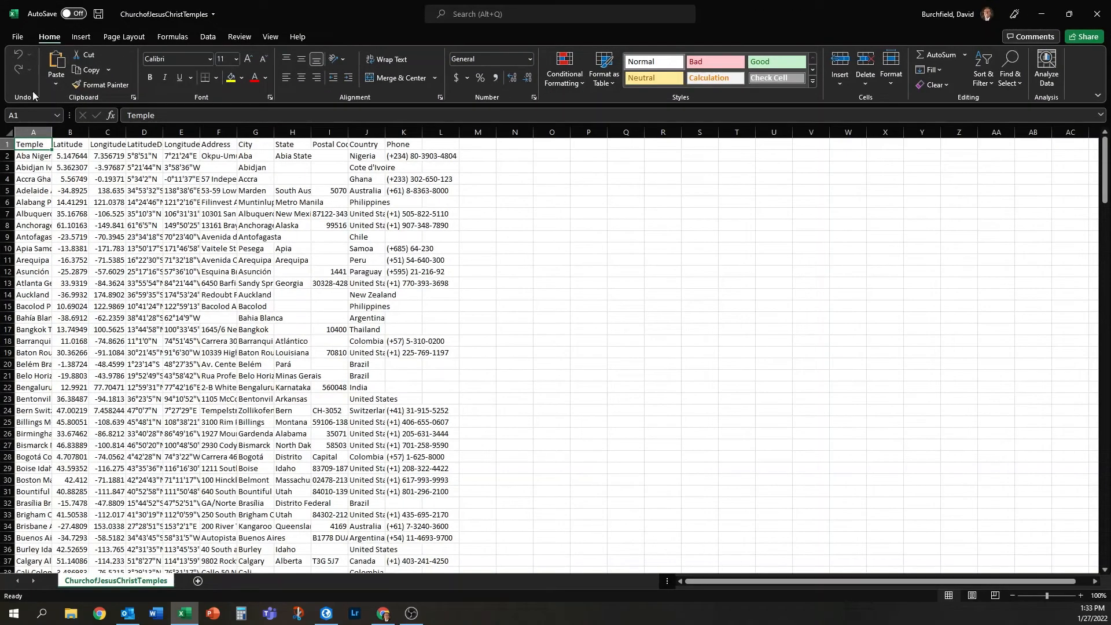
pyautogui.doubleClick(50, 133)
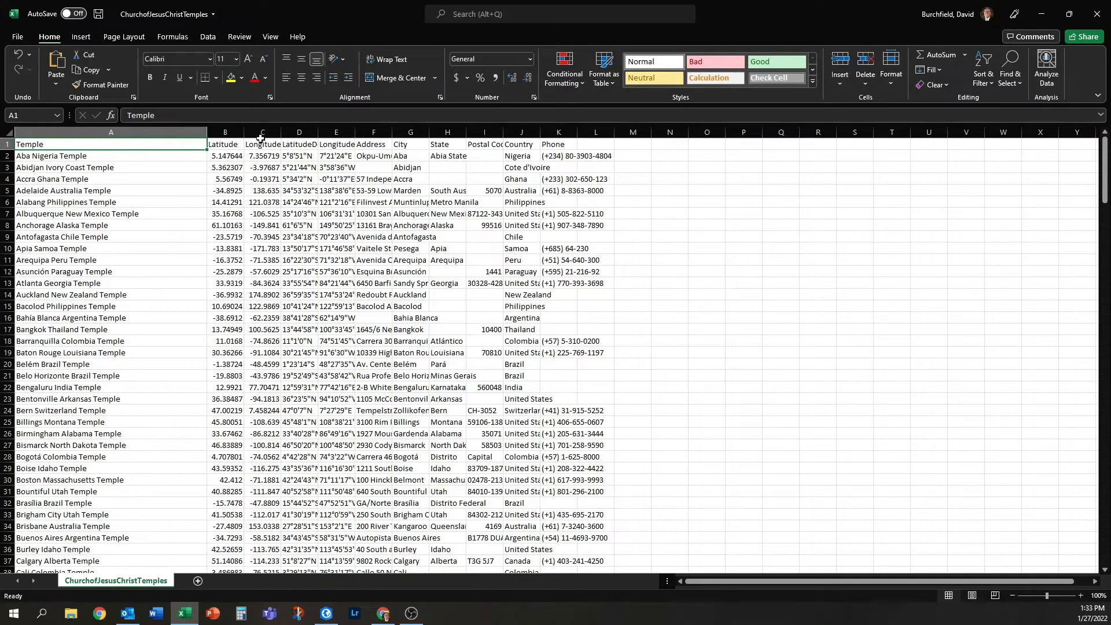
pyautogui.moveTo(223, 156); pyautogui.dragTo(272, 182)
pyautogui.click(328, 151)
pyautogui.doubleClick(317, 132)
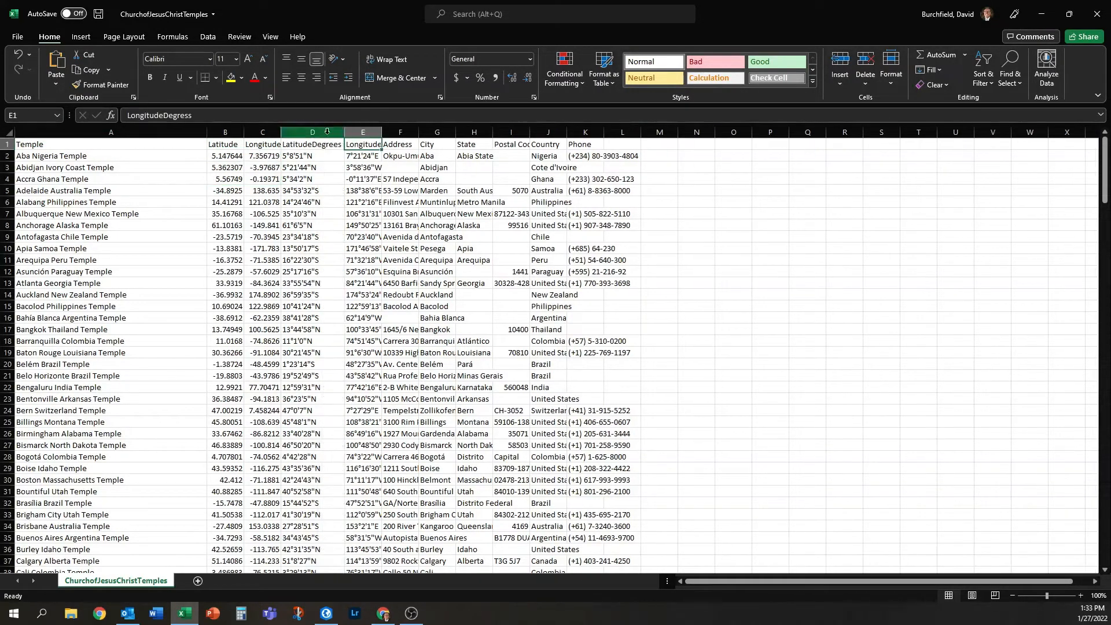
pyautogui.doubleClick(381, 132)
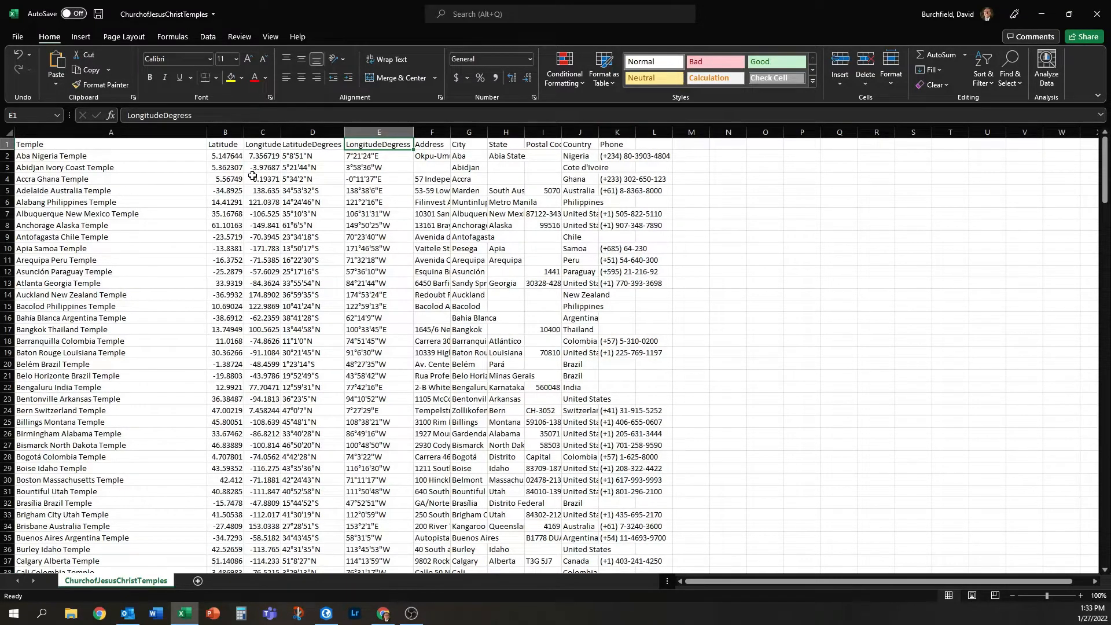
# Examine the decimal Latitude and Longitude columns, and minimize Excel and the browser to return to ArcGIS Pro.
pyautogui.moveTo(225, 132); pyautogui.dragTo(262, 131)
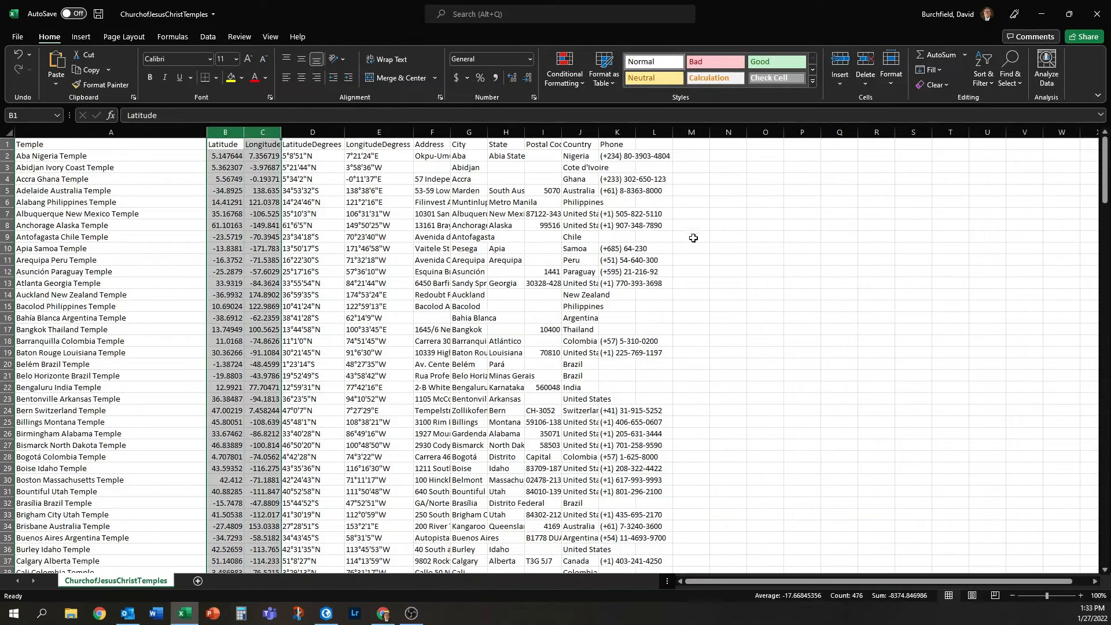
pyautogui.click(752, 247)
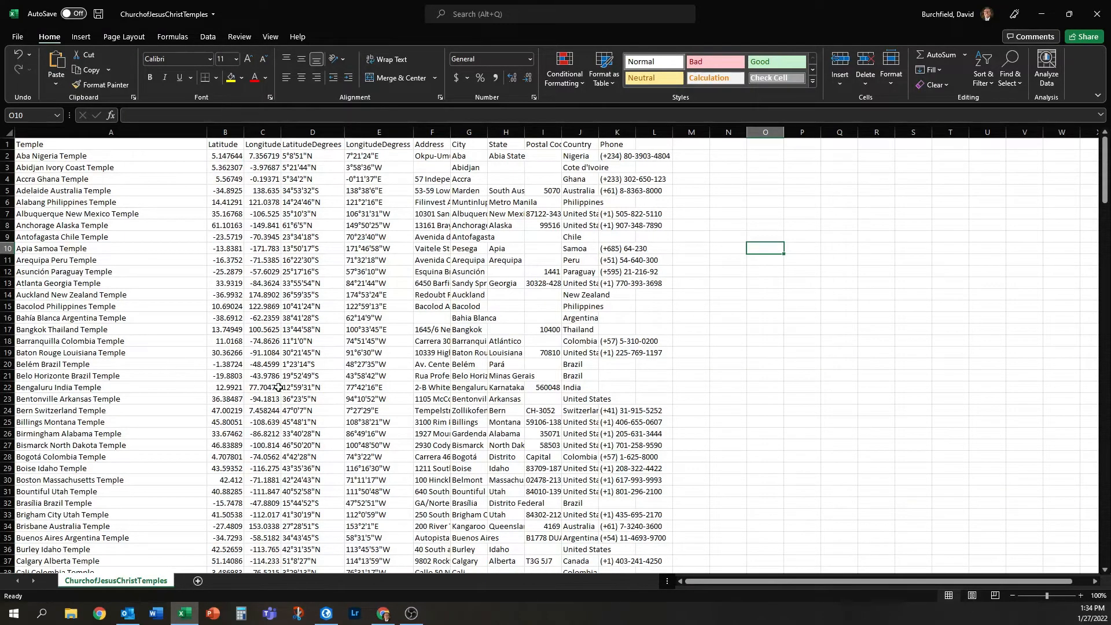
pyautogui.click(1040, 13)
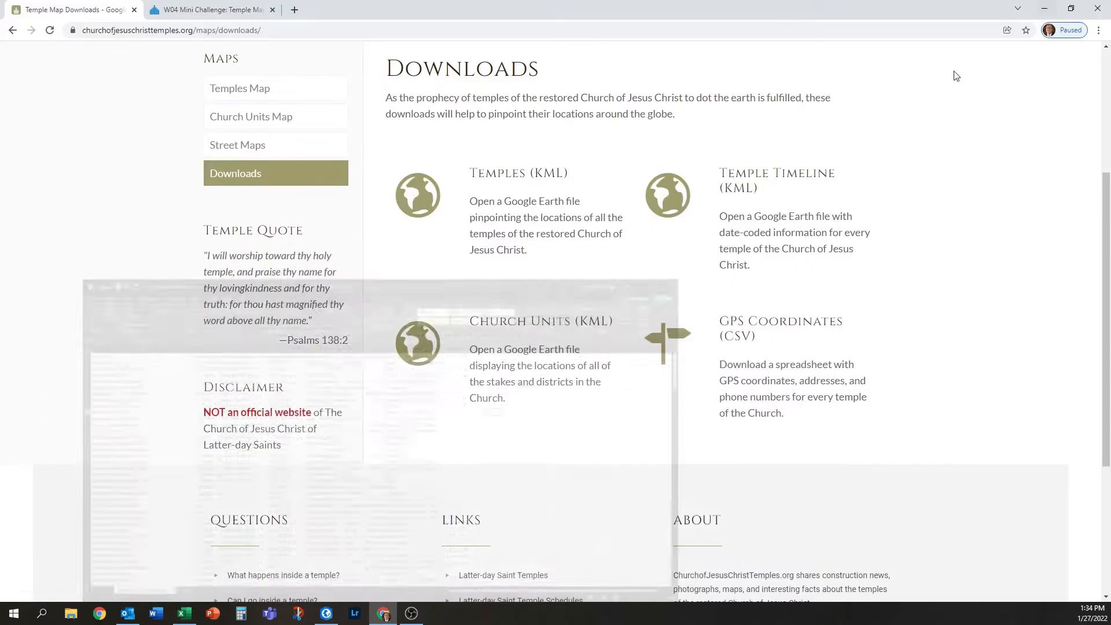
pyautogui.click(1043, 10)
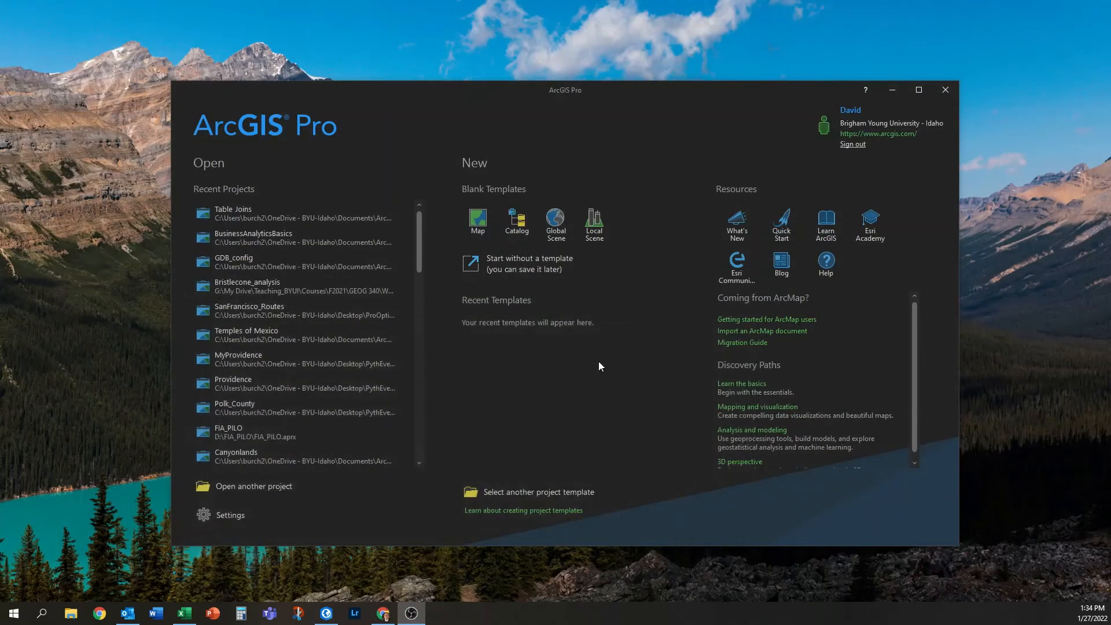
# Create a new project named Temples2 from the blank Map template in the default Projects folder.
pyautogui.click(477, 224)
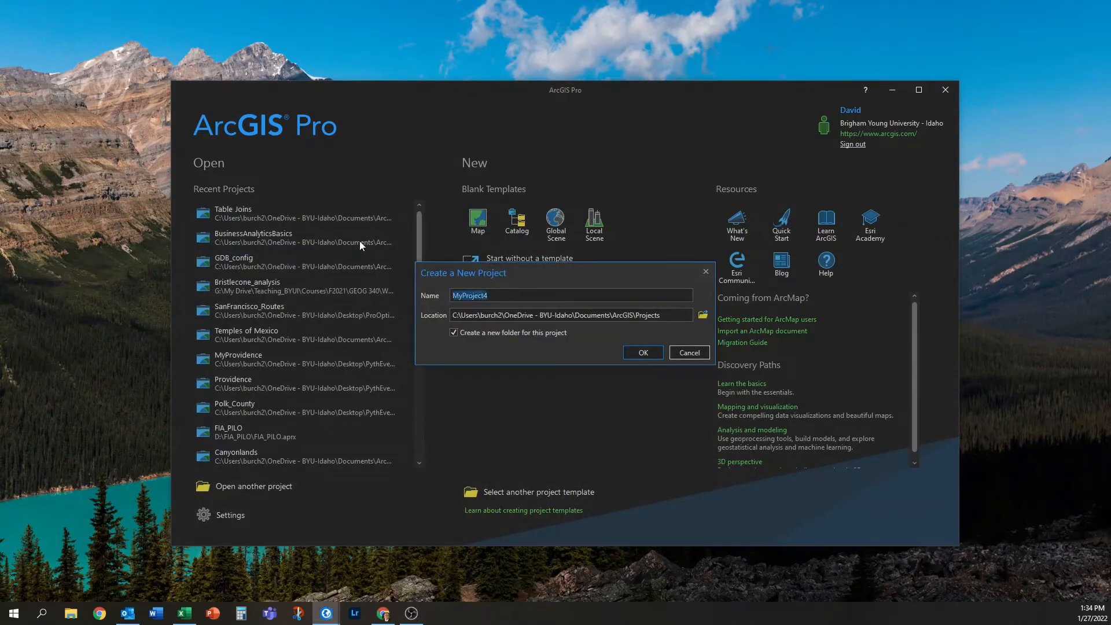
pyautogui.write('Temples')
pyautogui.click(630, 354)
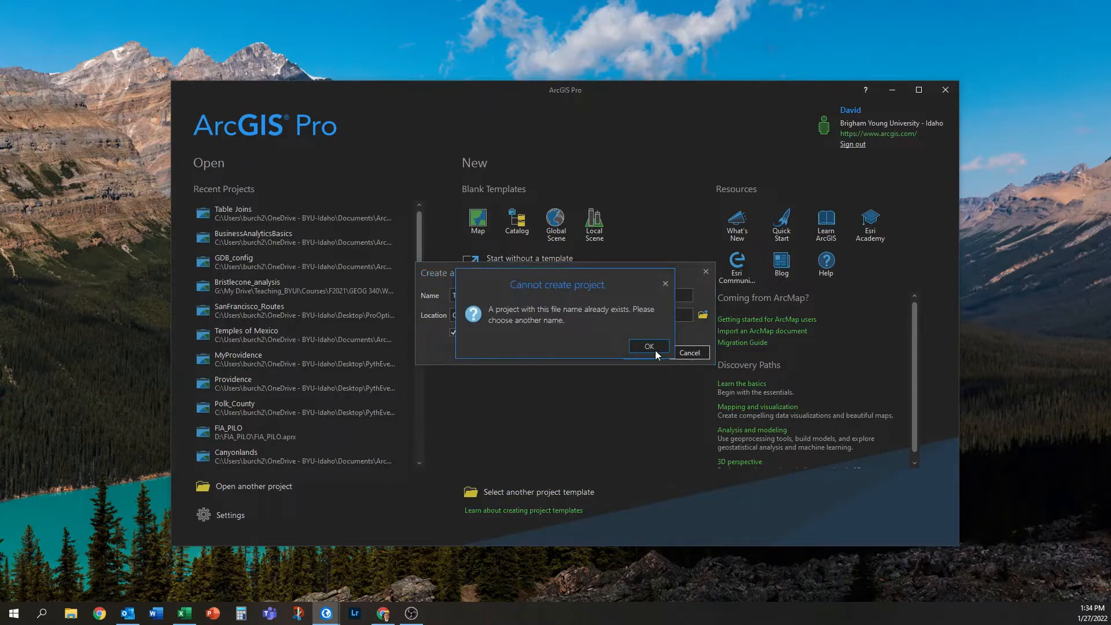
pyautogui.click(650, 346)
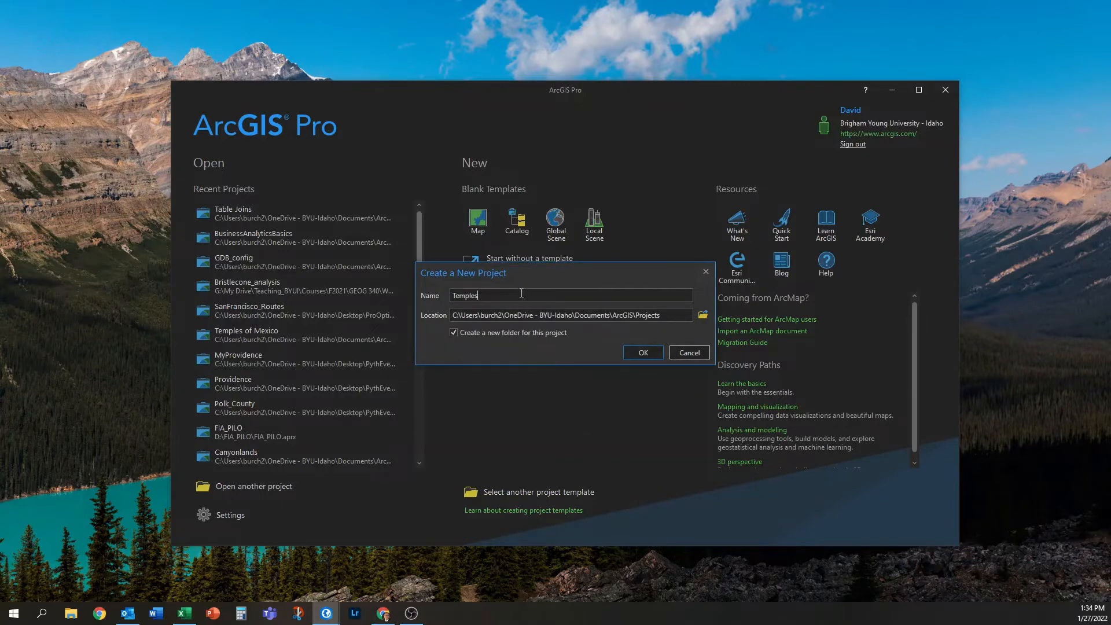
pyautogui.click(637, 353)
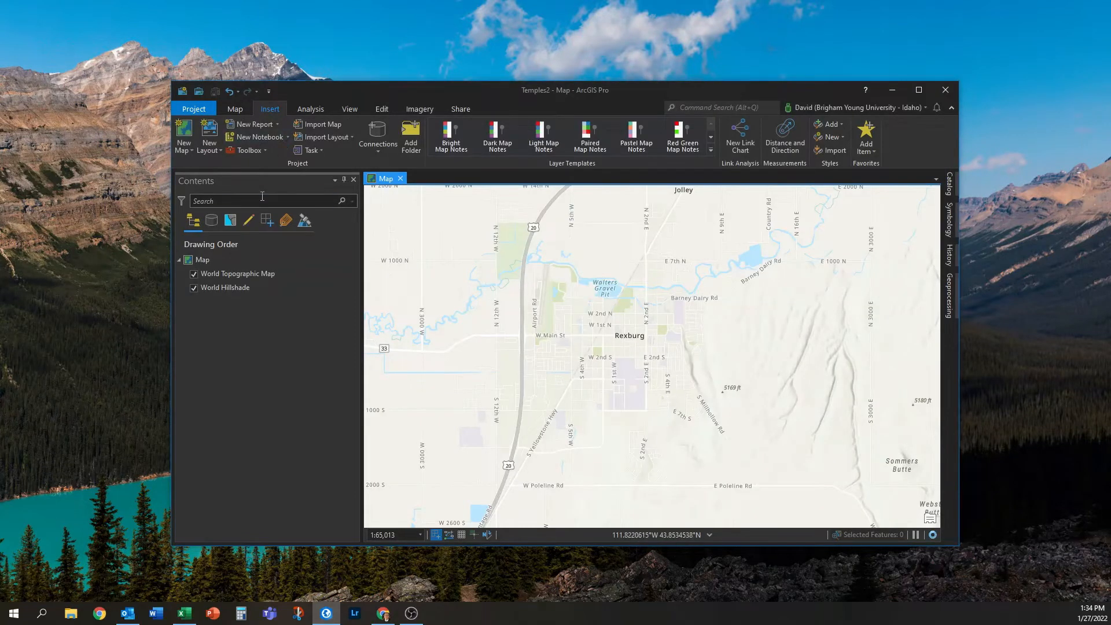
# Add ChurchofJesusChristTemples.csv from the Desktop to the map as data.
pyautogui.click(236, 109)
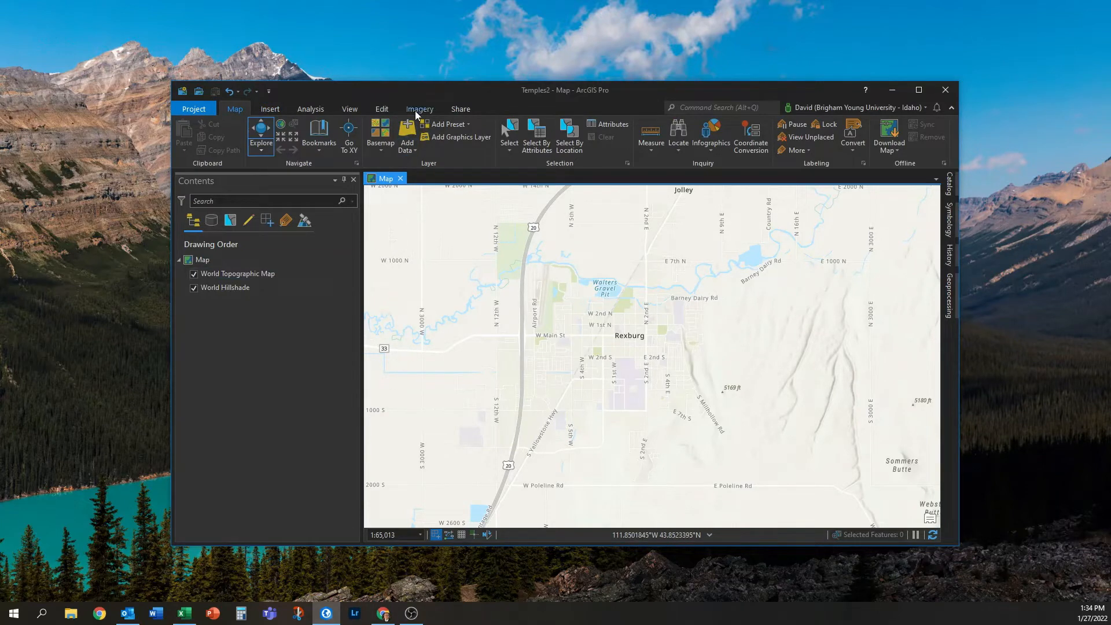
pyautogui.click(413, 133)
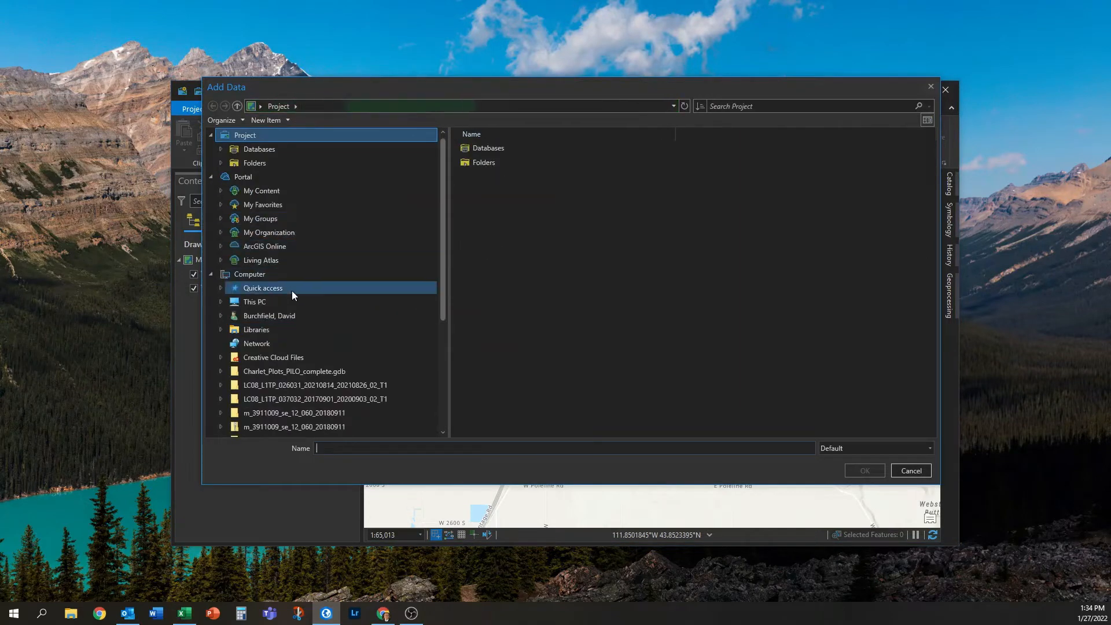
pyautogui.click(293, 301)
pyautogui.doubleClick(485, 162)
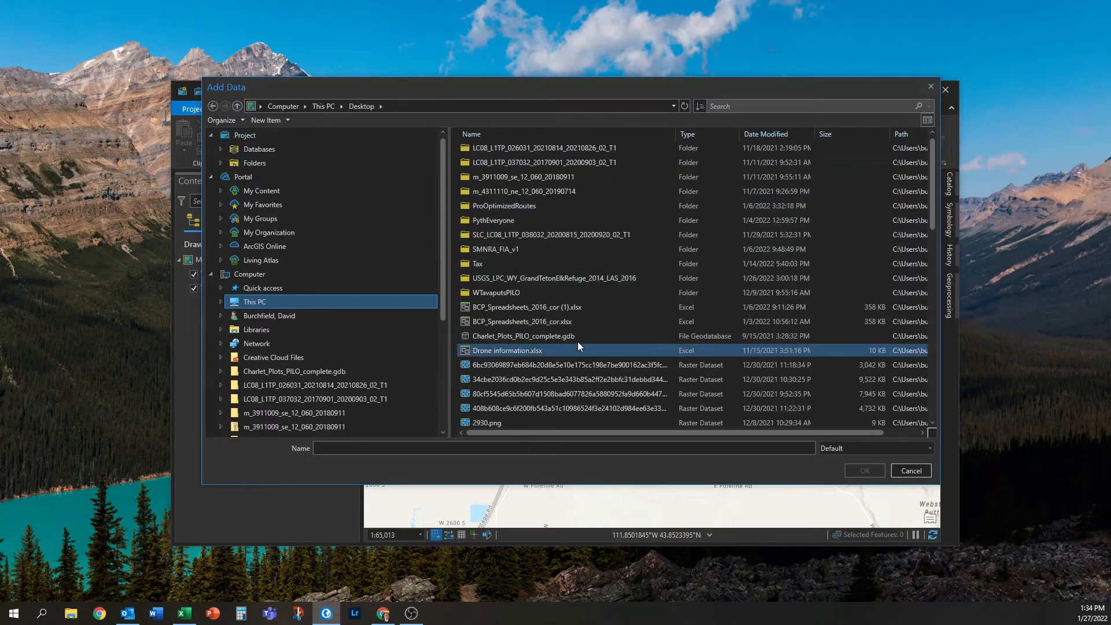
pyautogui.scroll(-10, 632, 280)
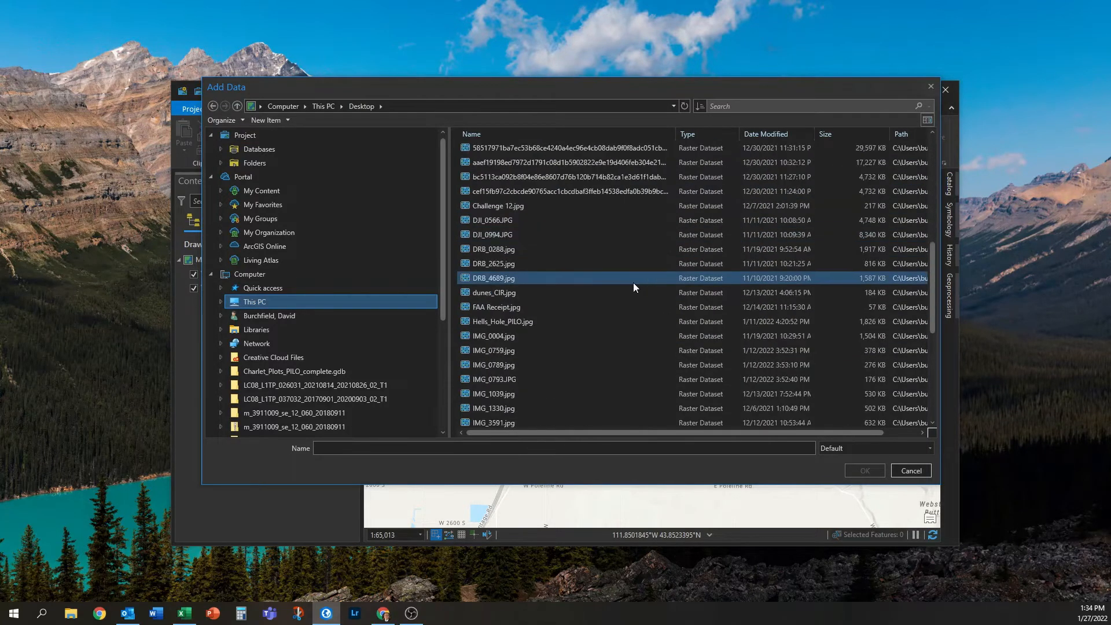
pyautogui.click(534, 379)
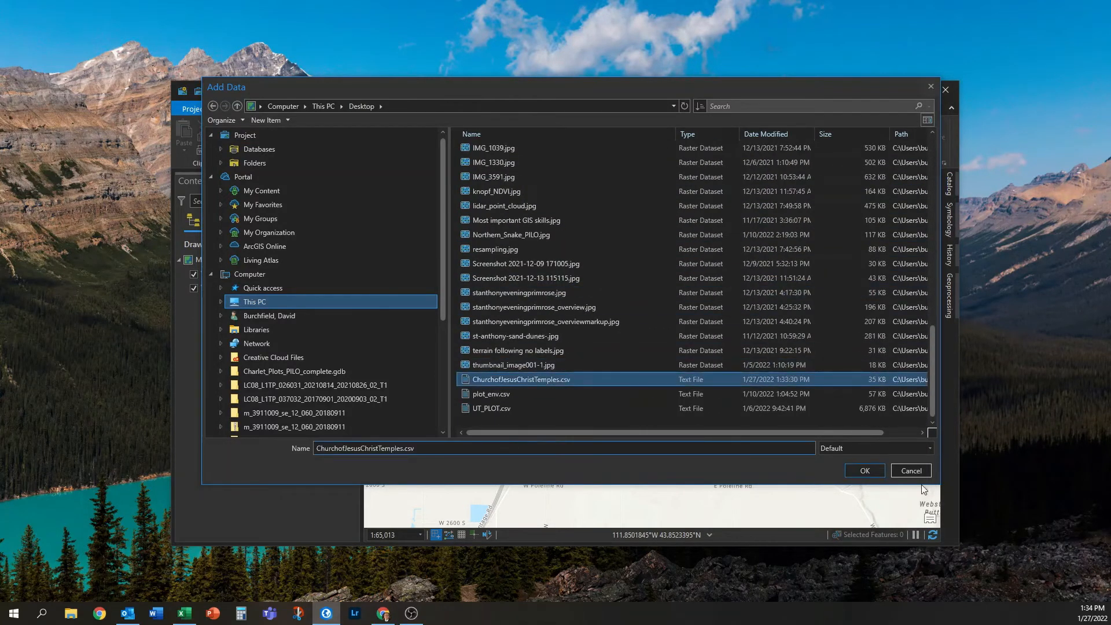
pyautogui.click(864, 471)
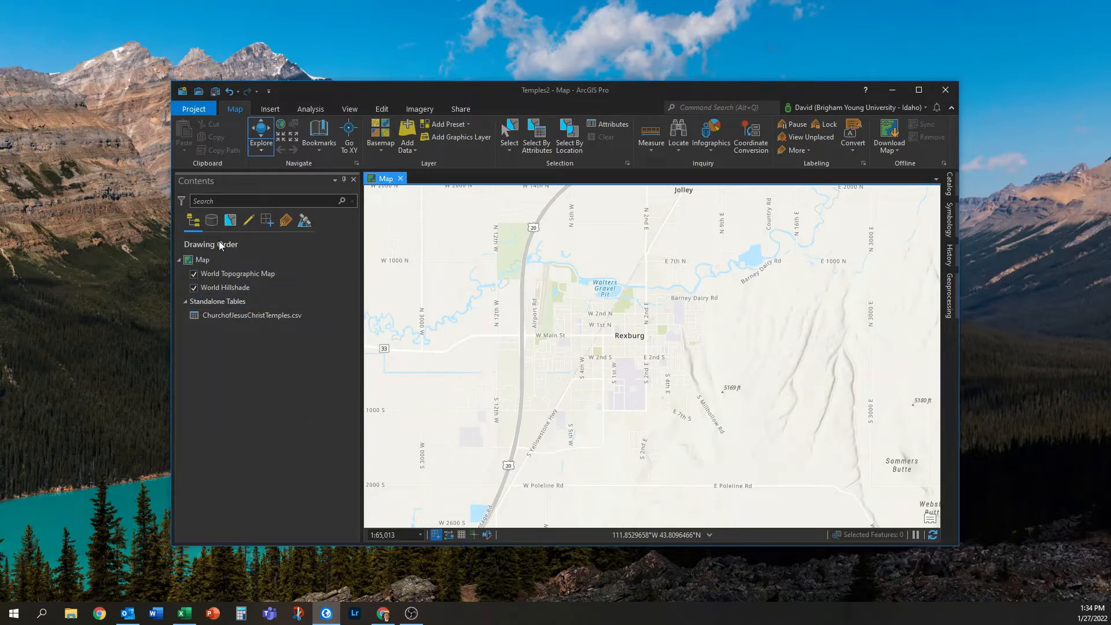
# Open the ChurchofJesusChristTemples.csv table, review its fields and records, and close it.
pyautogui.click(261, 315)
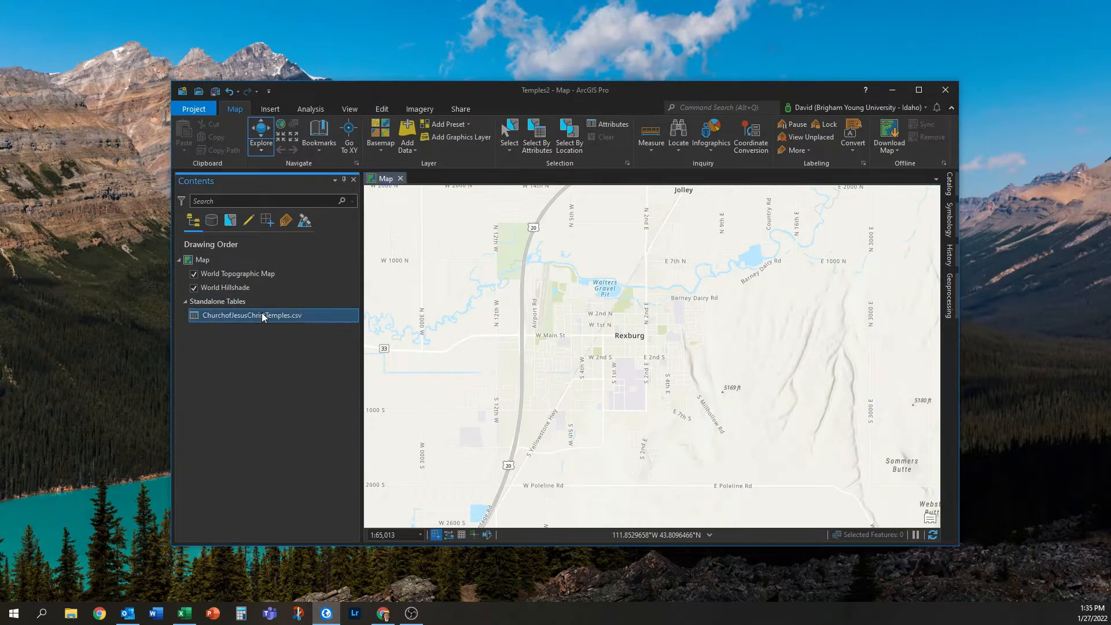
pyautogui.rightClick(261, 315)
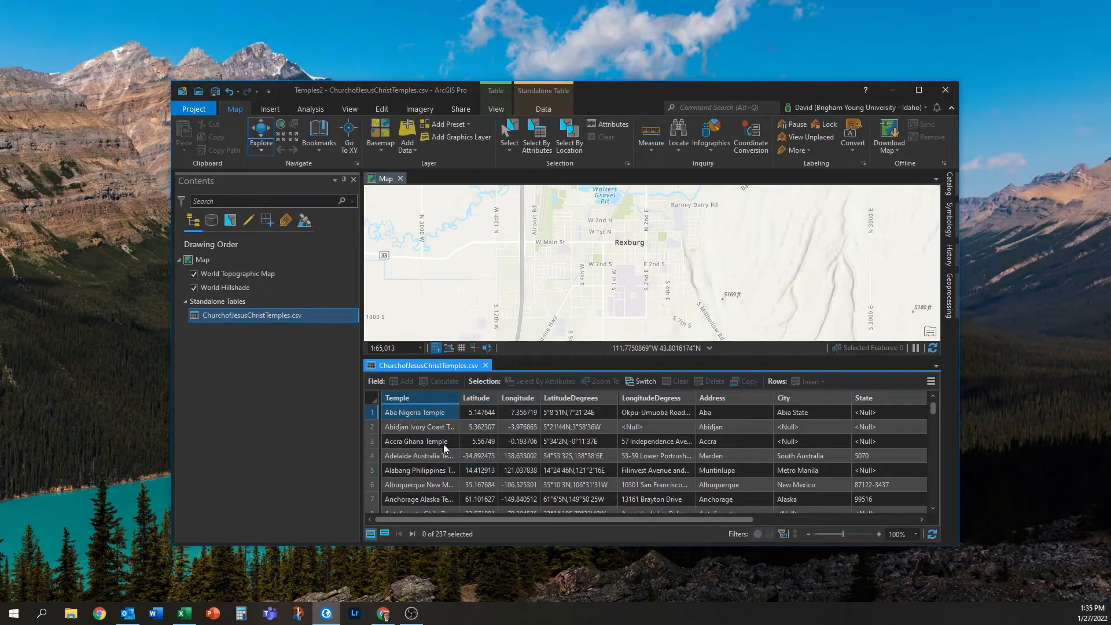
pyautogui.click(390, 412)
pyautogui.click(485, 365)
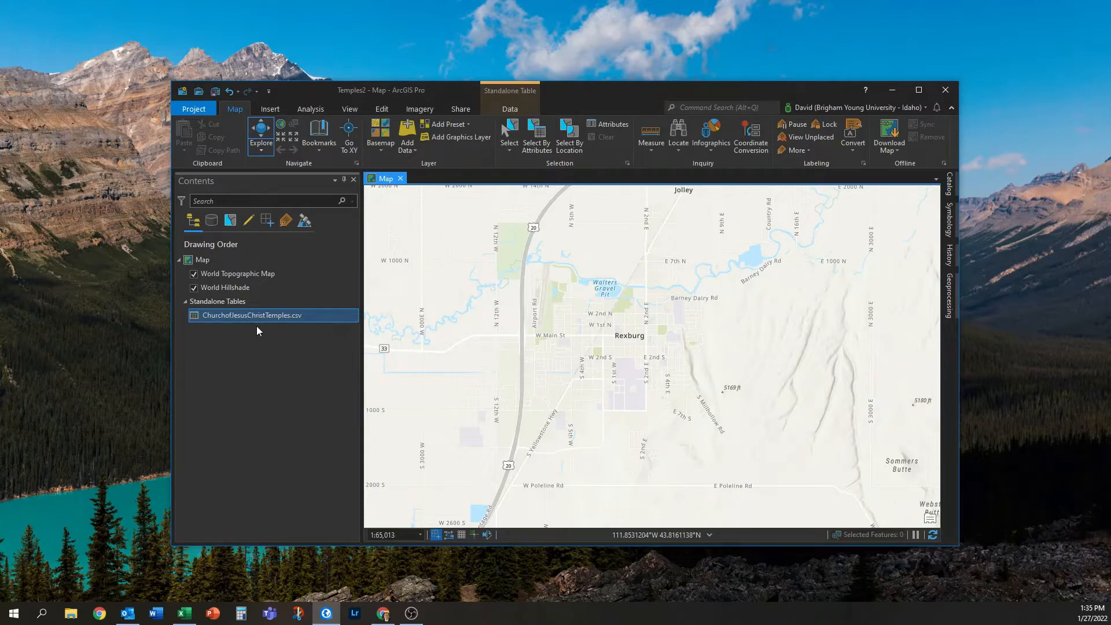
# Display ChurchofJesusChristTemples.csv as XY points using Longitude and Latitude in GCS_WGS_1984, naming the output feature class Temples, and maximize the window.
pyautogui.rightClick(256, 315)
pyautogui.click(237, 359)
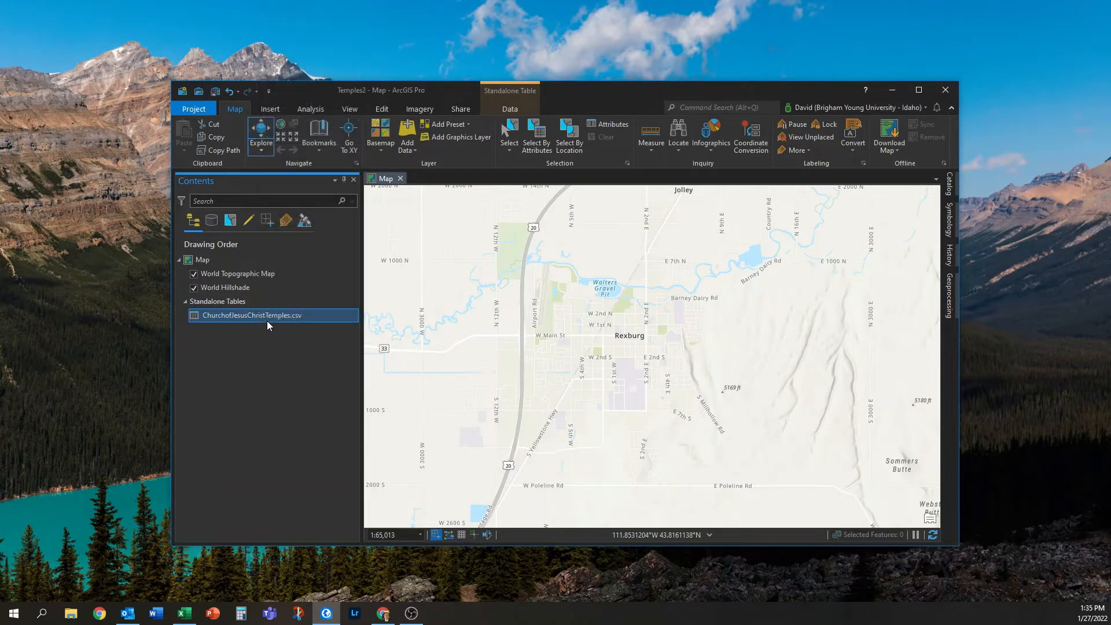
pyautogui.rightClick(269, 317)
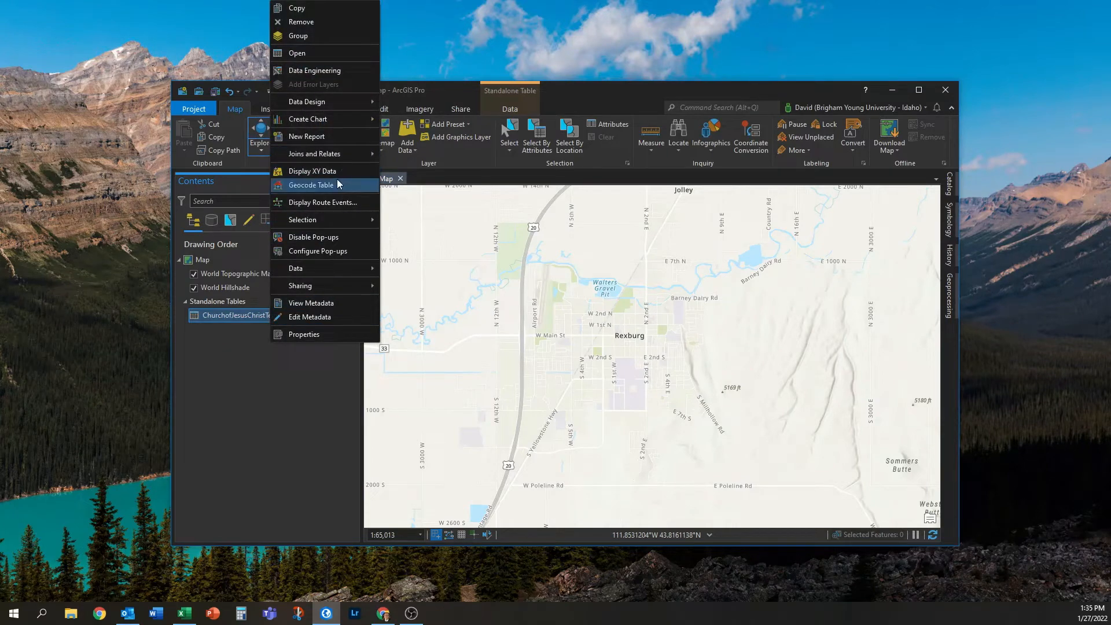
pyautogui.click(329, 172)
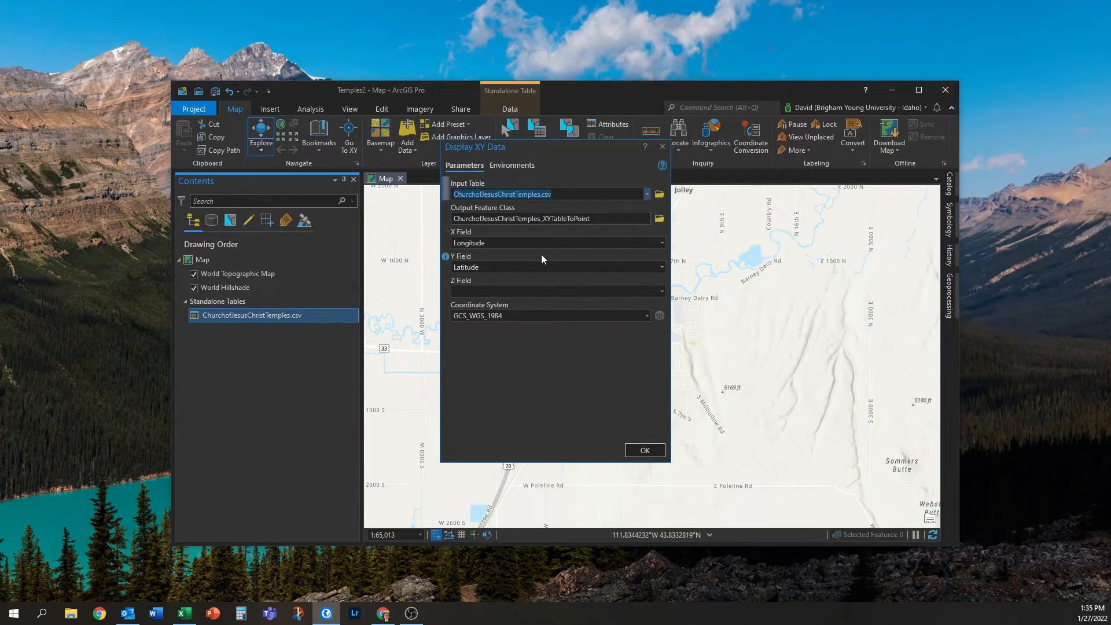
pyautogui.click(504, 219)
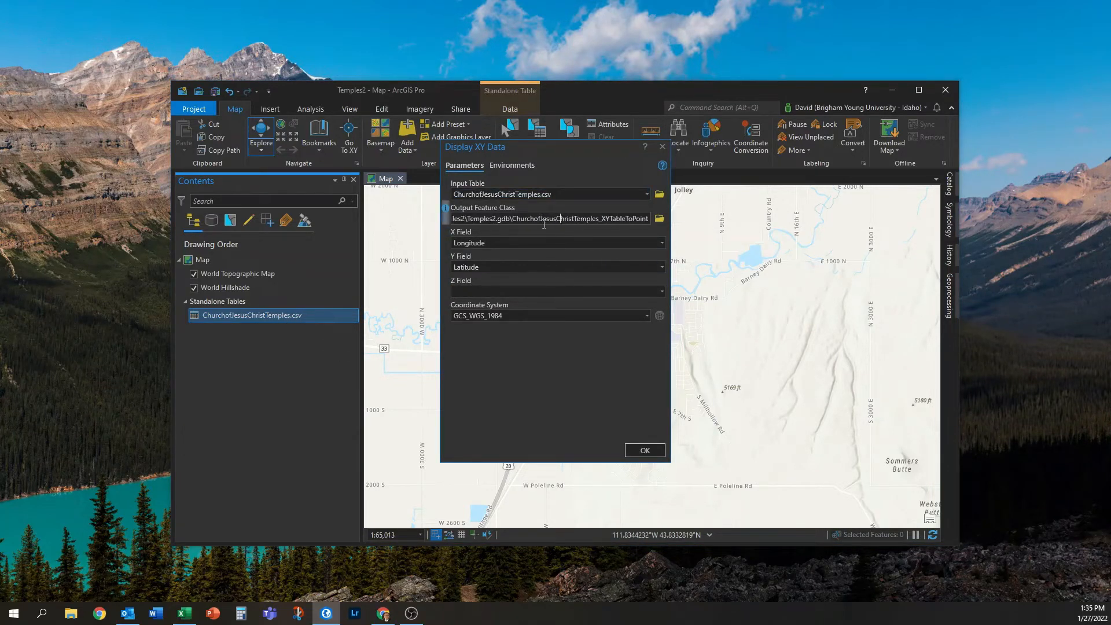
pyautogui.moveTo(512, 221); pyautogui.dragTo(693, 239)
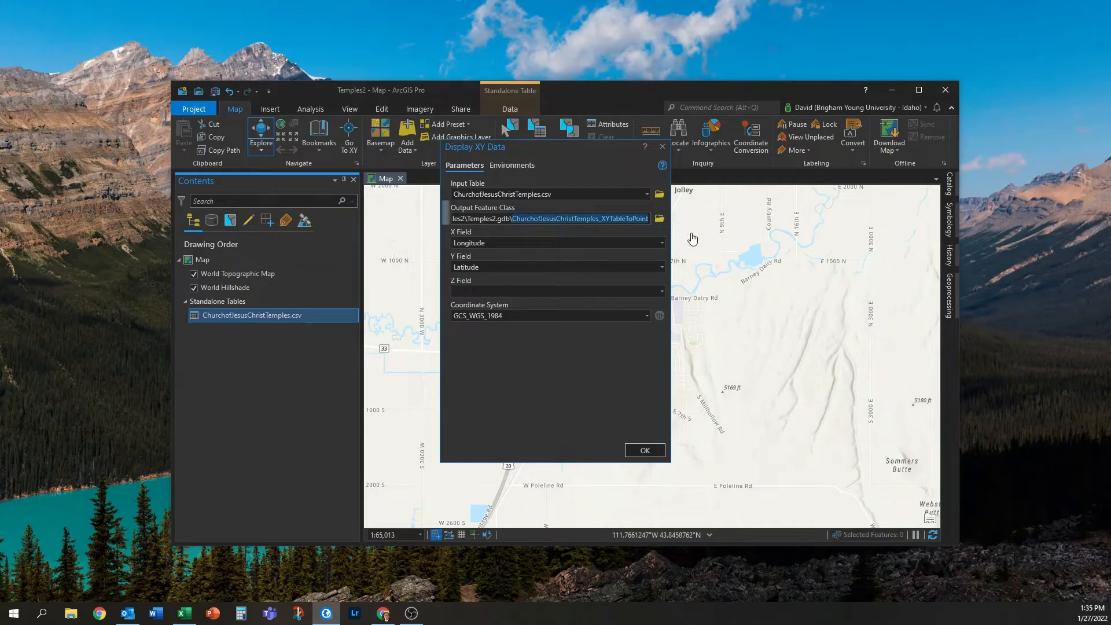
pyautogui.write('Temples2\\Temples2.gdb\\Temples')
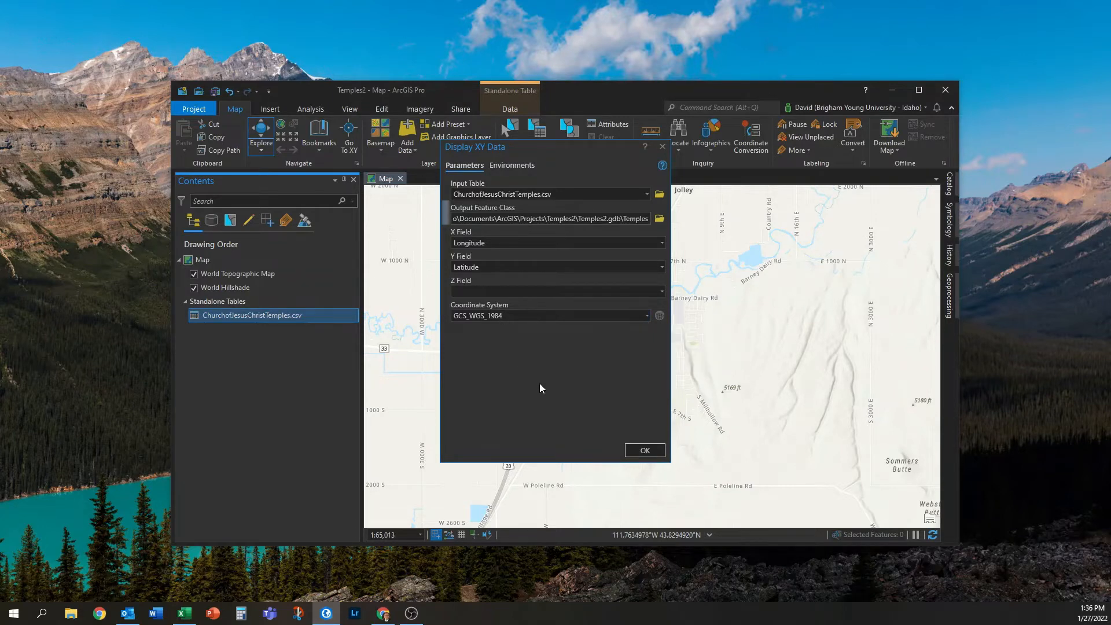
pyautogui.click(647, 449)
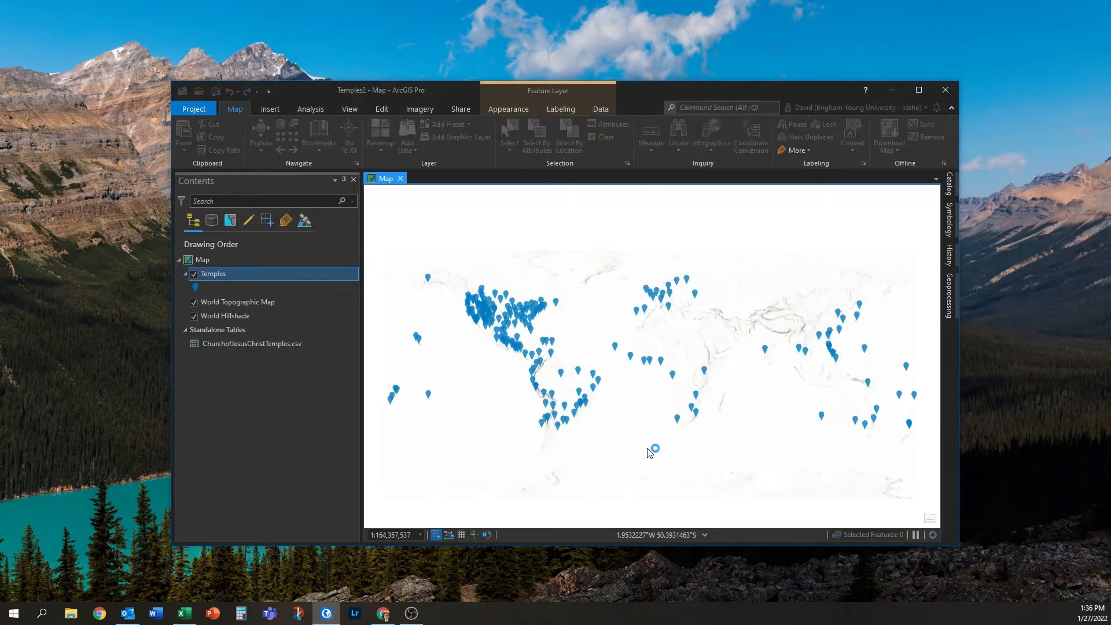
pyautogui.click(918, 89)
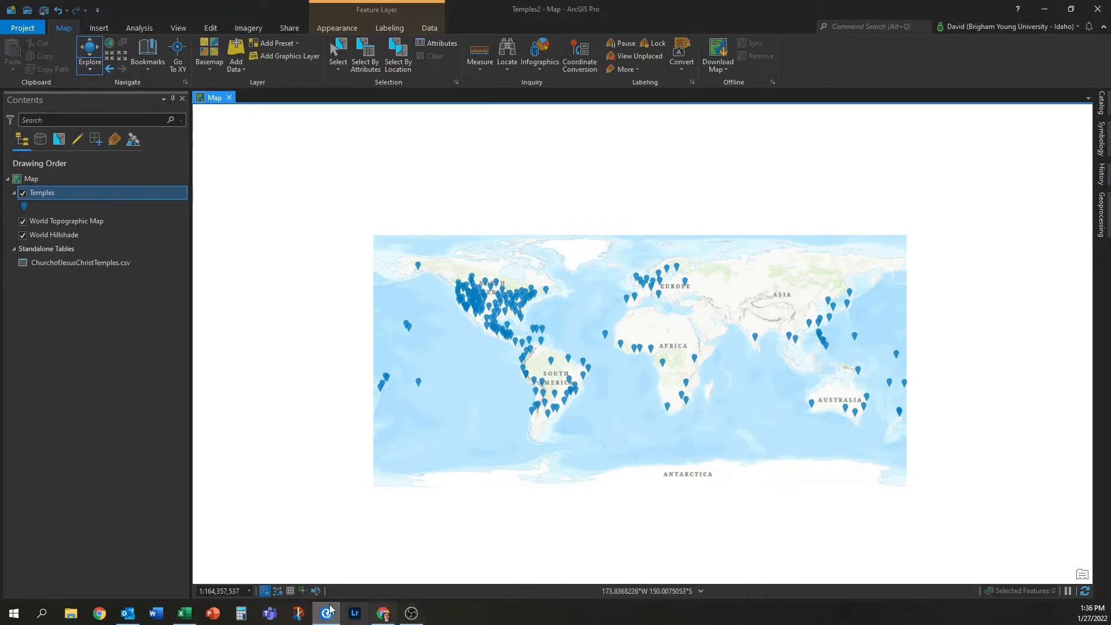
# Switch to the browser, open the Temple Chronology page, and examine the announced temples dated 3 October 2021.
pyautogui.click(379, 616)
pyautogui.scroll(4, 286, 182)
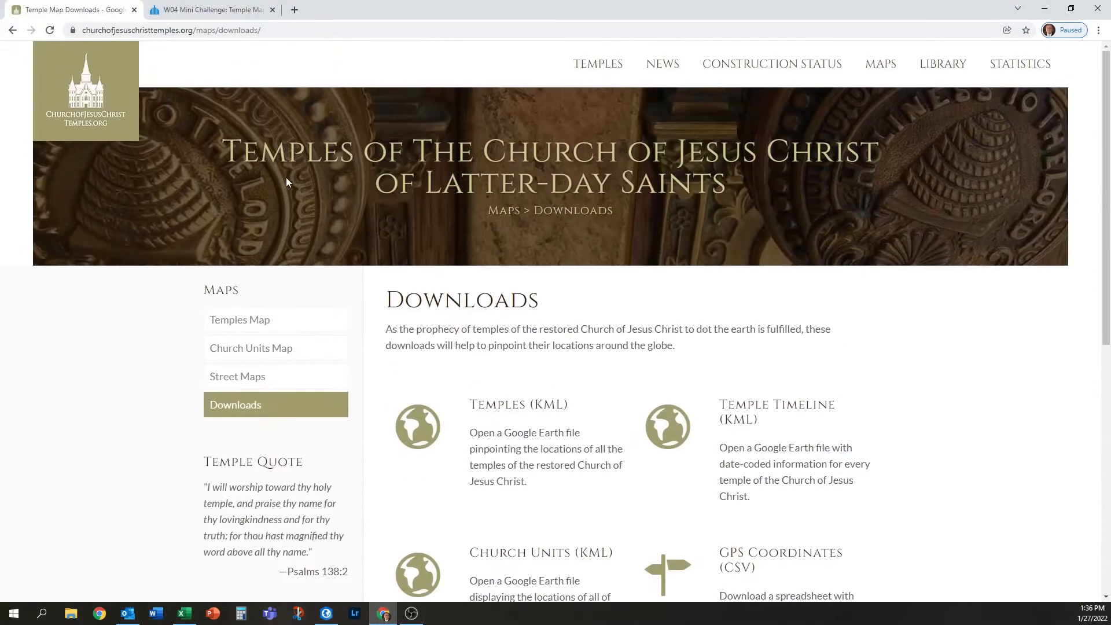
pyautogui.moveTo(597, 72)
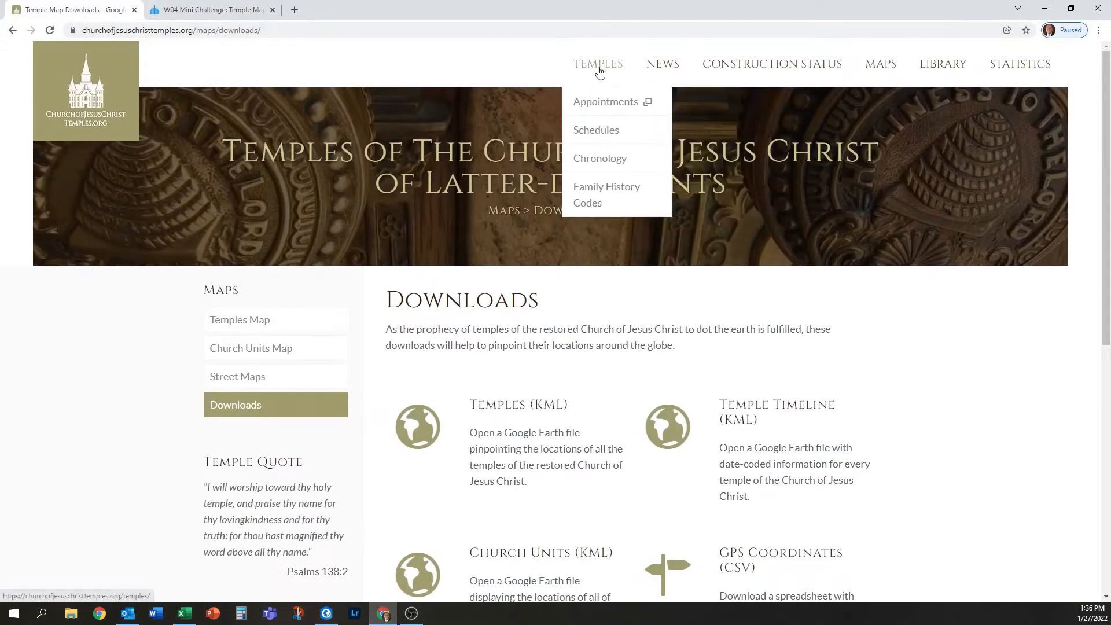
pyautogui.click(607, 157)
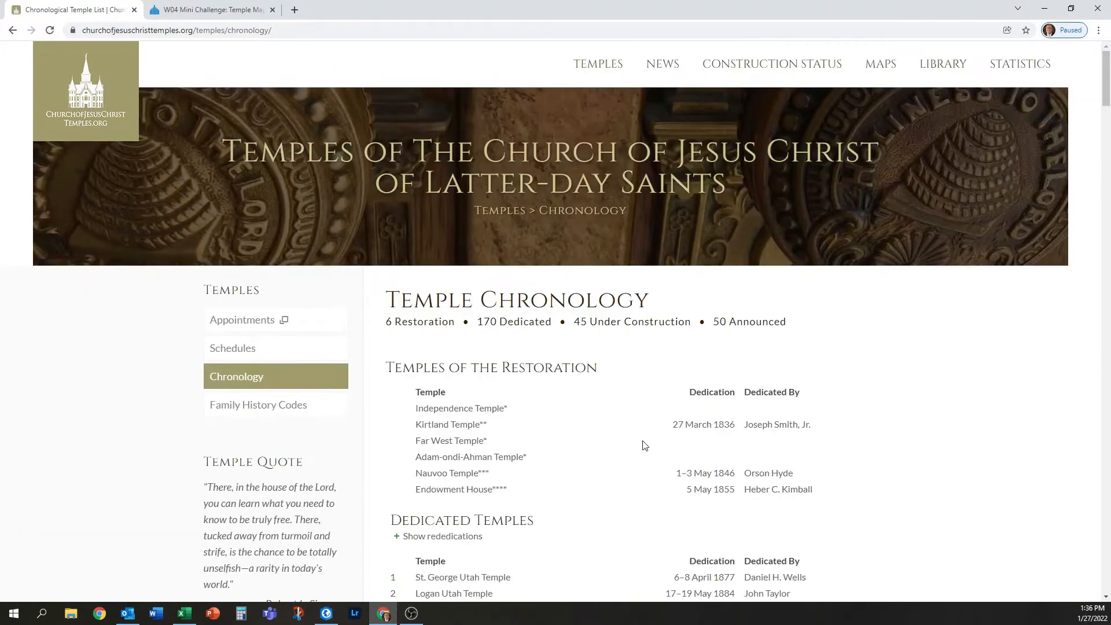
pyautogui.scroll(-8, 642, 443)
pyautogui.scroll(-20, 651, 437)
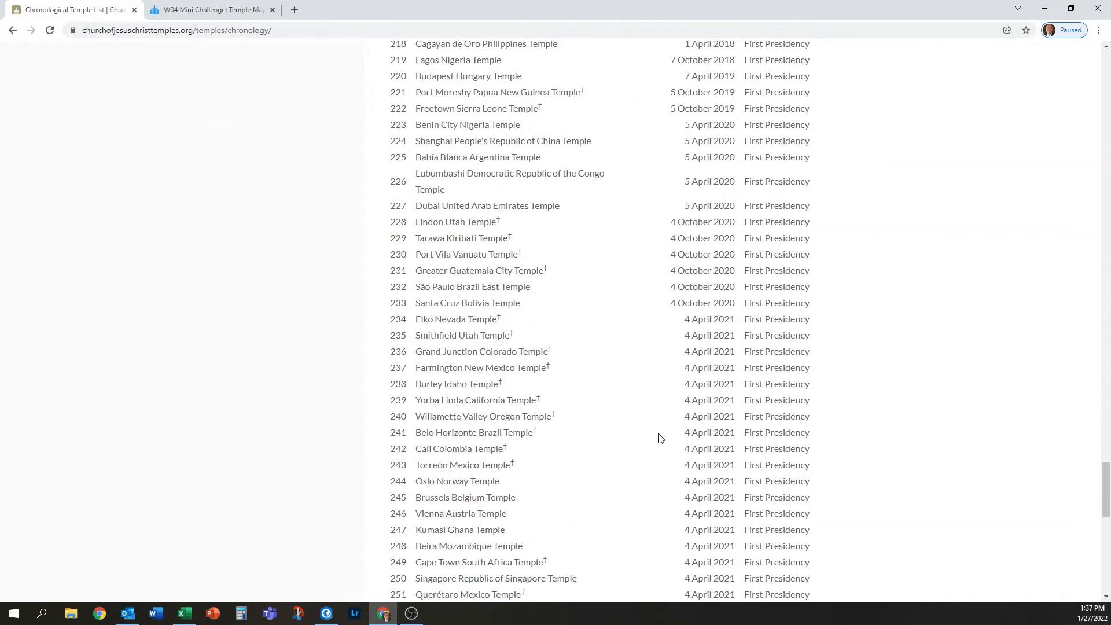
pyautogui.scroll(7, 660, 438)
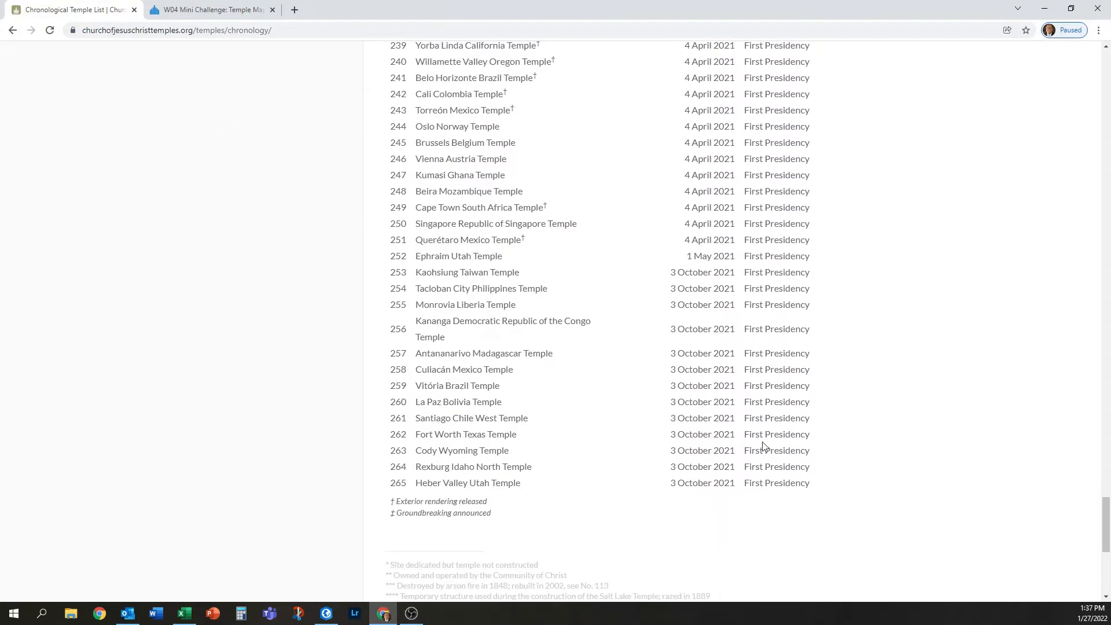
pyautogui.moveTo(811, 488); pyautogui.dragTo(390, 269)
pyautogui.scroll(-2, 752, 278)
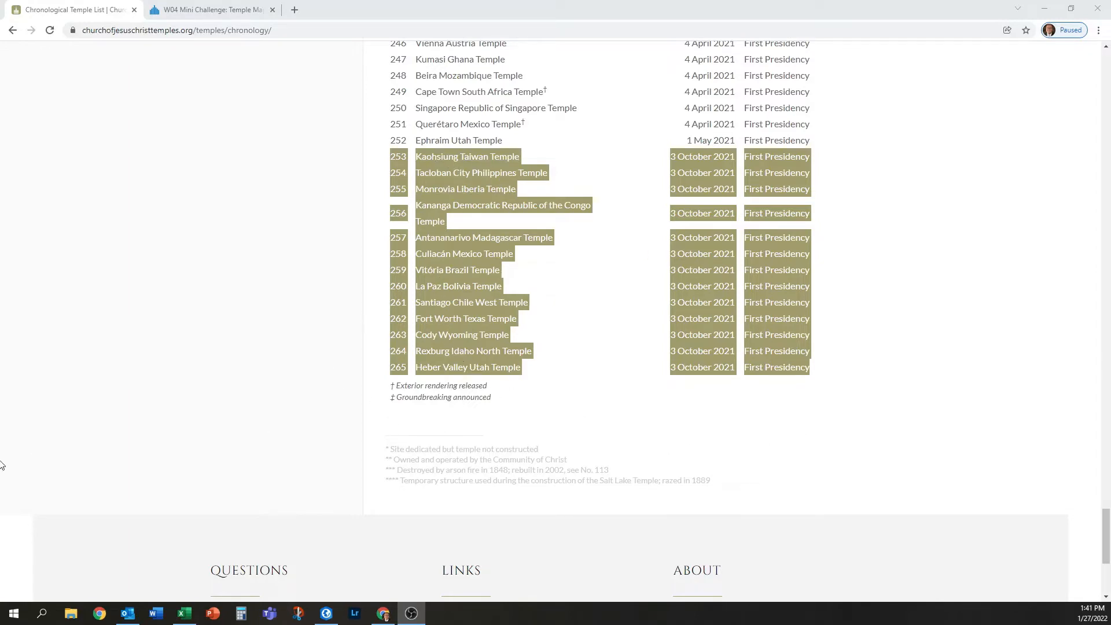
# Return to ArcGIS Pro and use Locate to find Kaohsiung City, TWN on the map.
pyautogui.hotkey('alt', 'Tab')
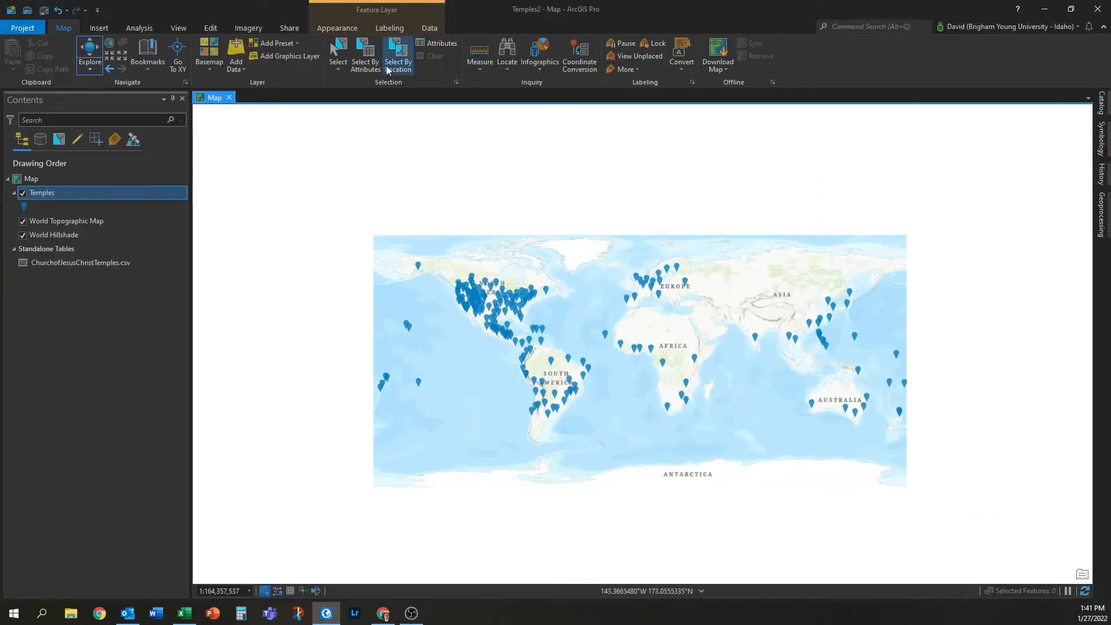
pyautogui.click(506, 55)
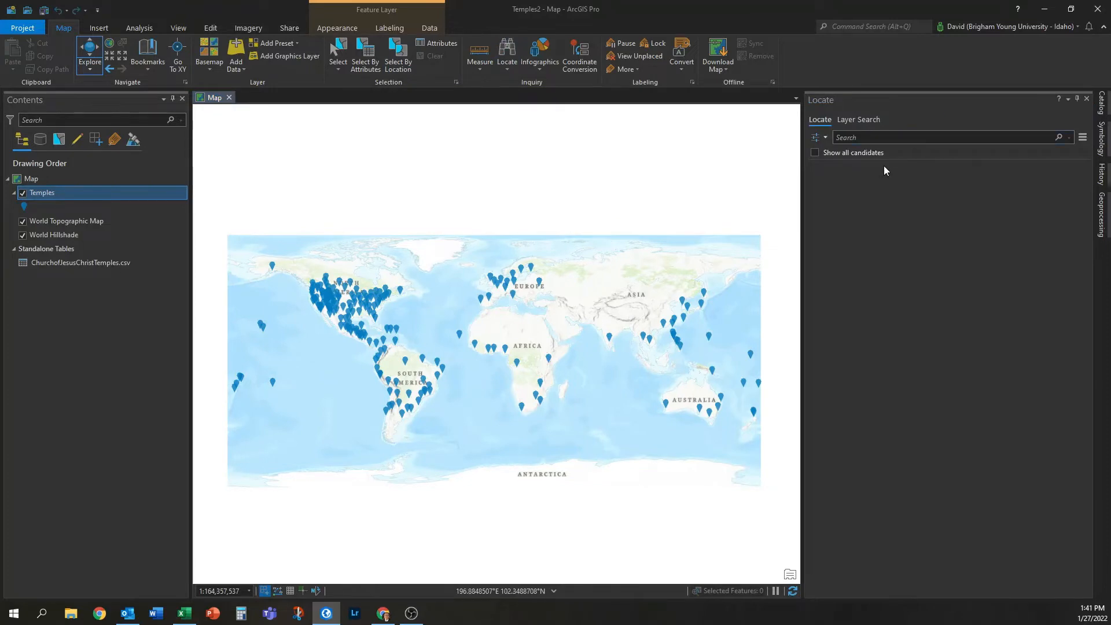
pyautogui.click(376, 614)
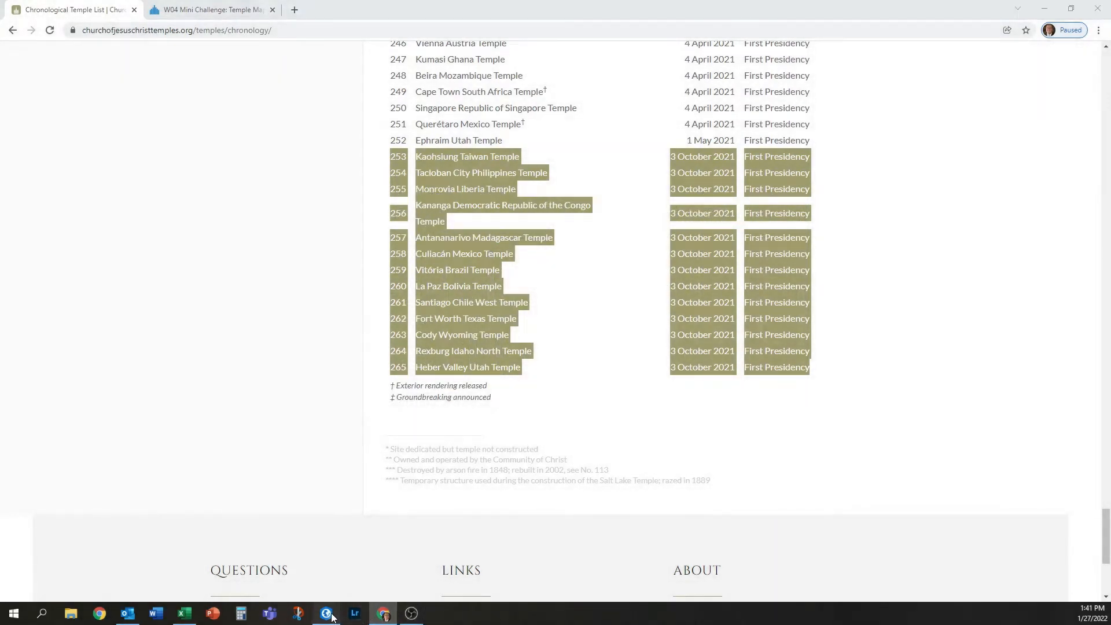
pyautogui.click(326, 613)
pyautogui.click(889, 135)
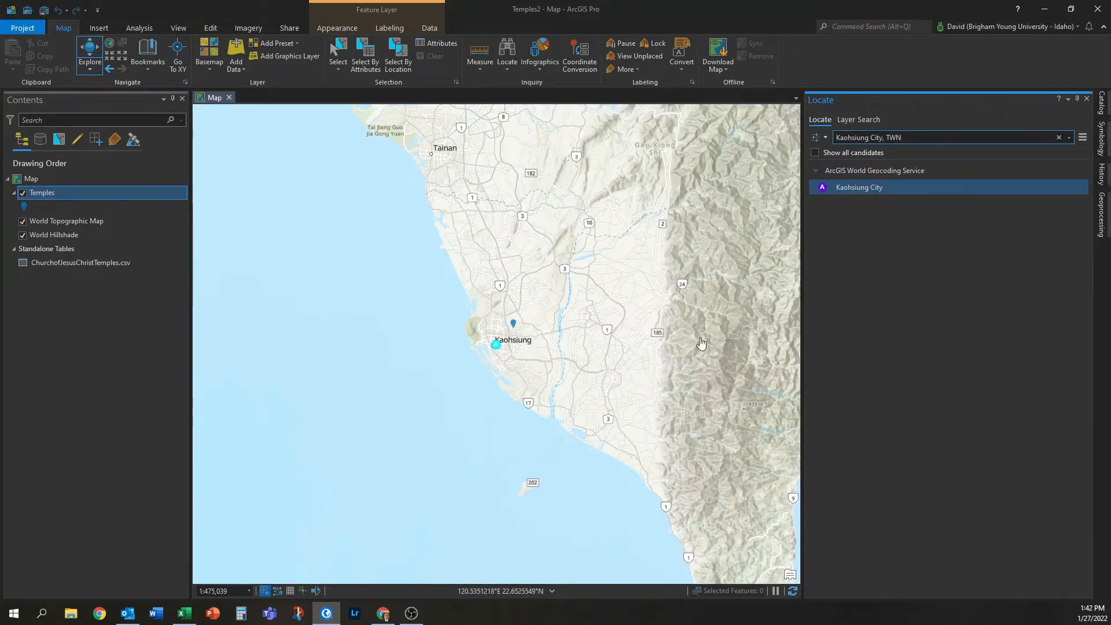
# Get the name Tacloban City from the browser's temple list and locate that place on the ArcGIS Pro map.
pyautogui.click(383, 612)
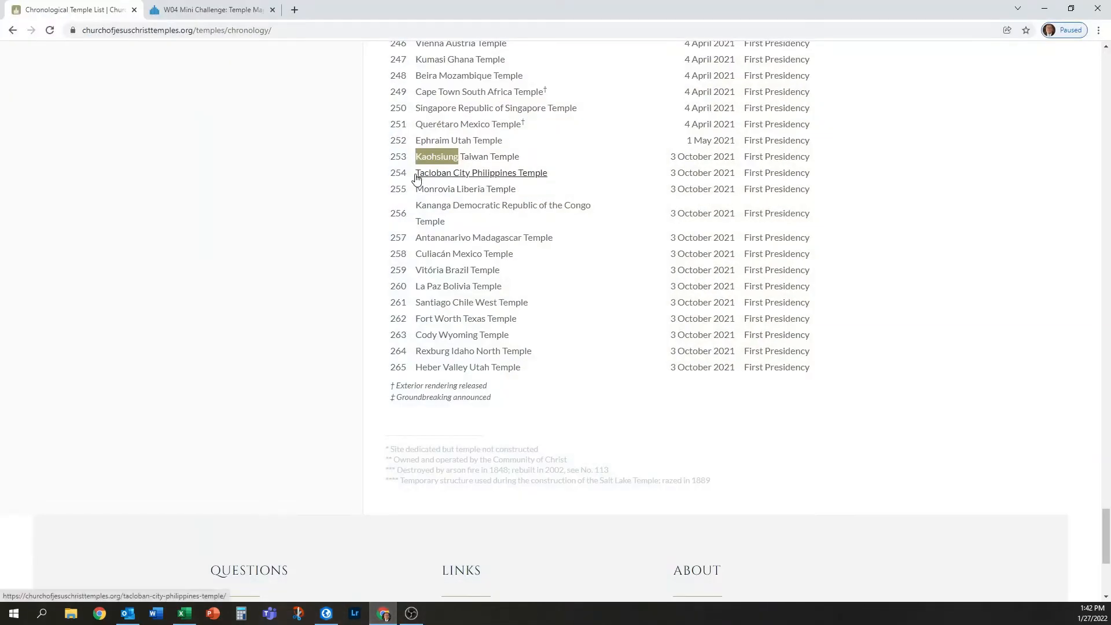
pyautogui.moveTo(415, 173); pyautogui.dragTo(460, 175)
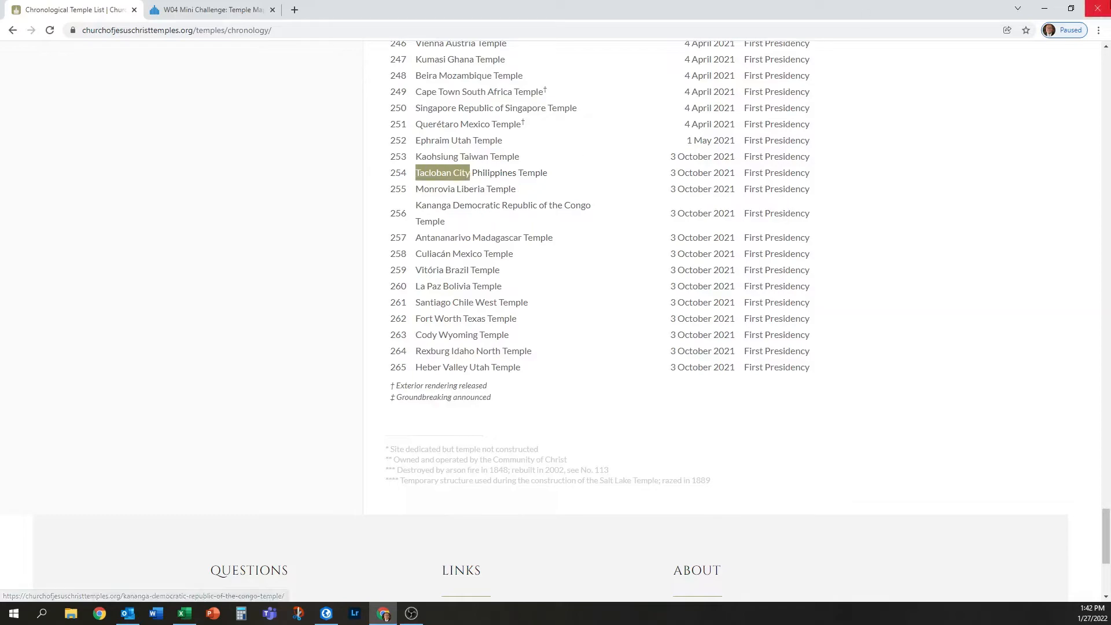
pyautogui.click(1044, 9)
pyautogui.hotkey('ctrl', 'a')
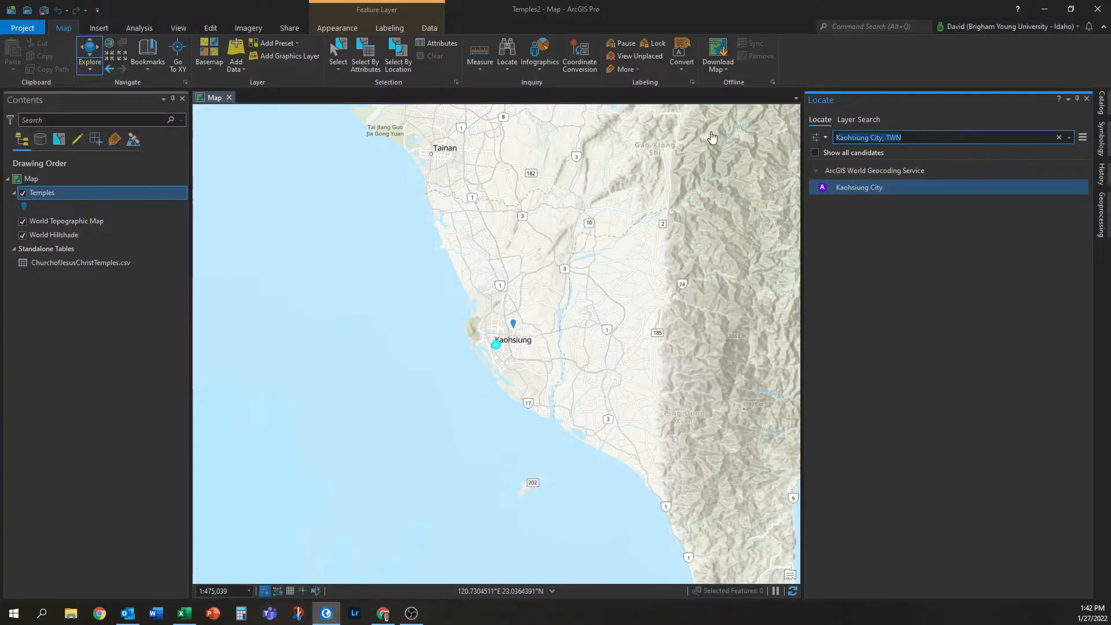
pyautogui.write('Tacloban City')
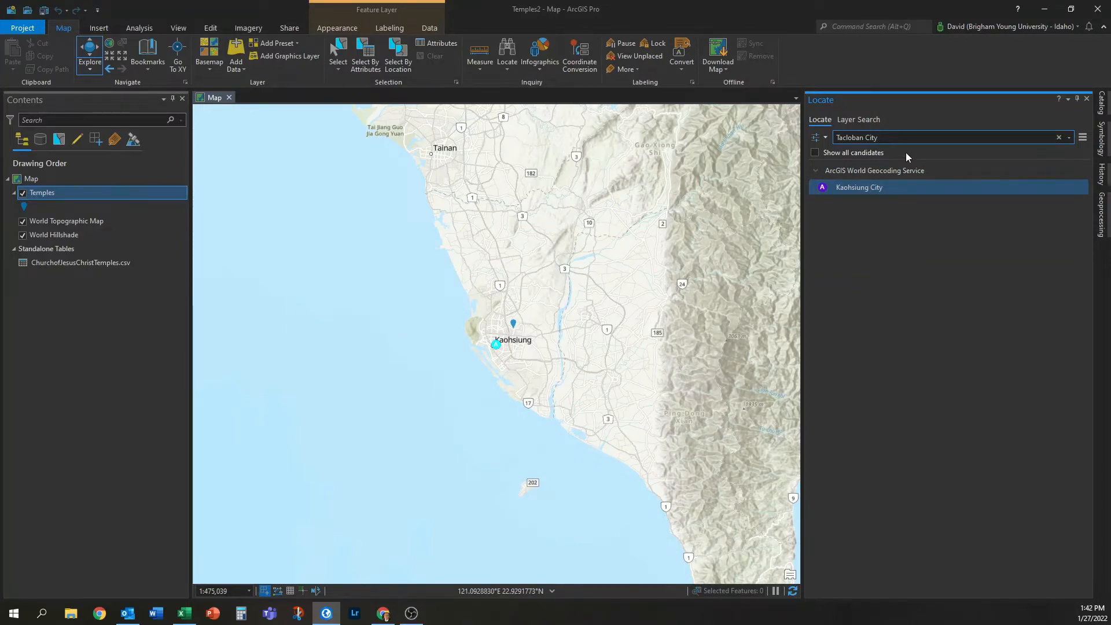
pyautogui.press('Return')
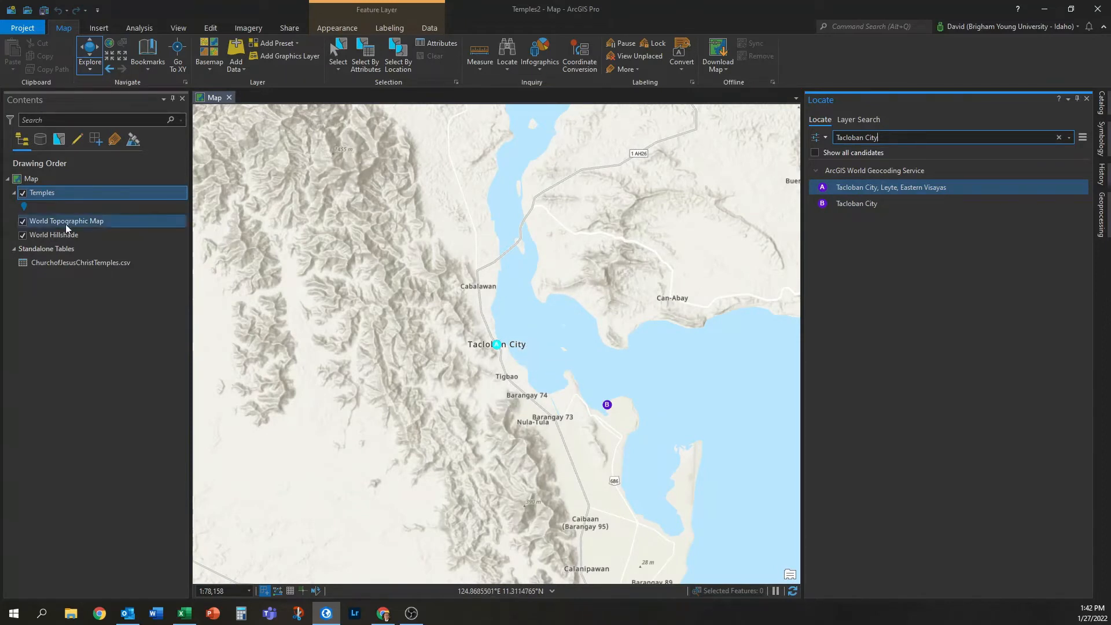
# Create a new point feature in the Temples layer at the located Tacloban City.
pyautogui.click(67, 194)
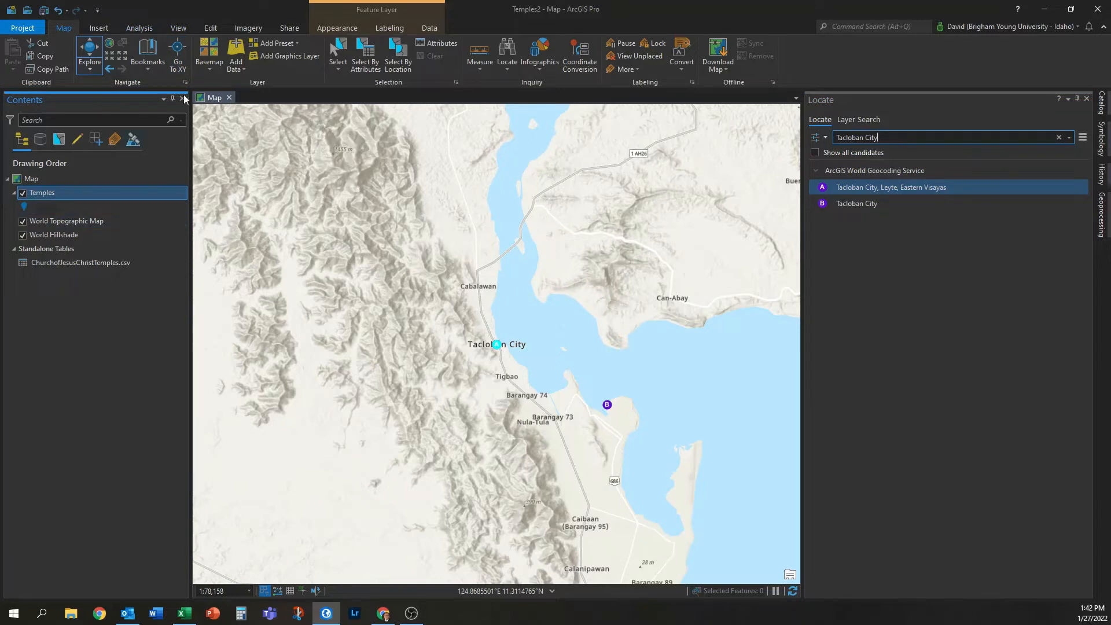
pyautogui.click(210, 27)
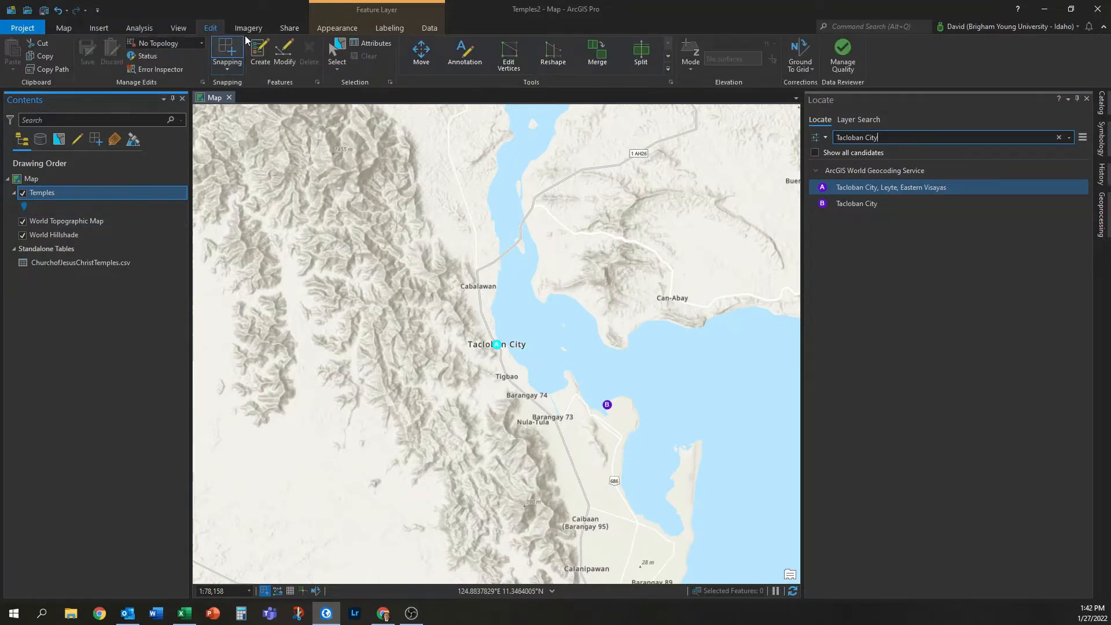
pyautogui.click(260, 55)
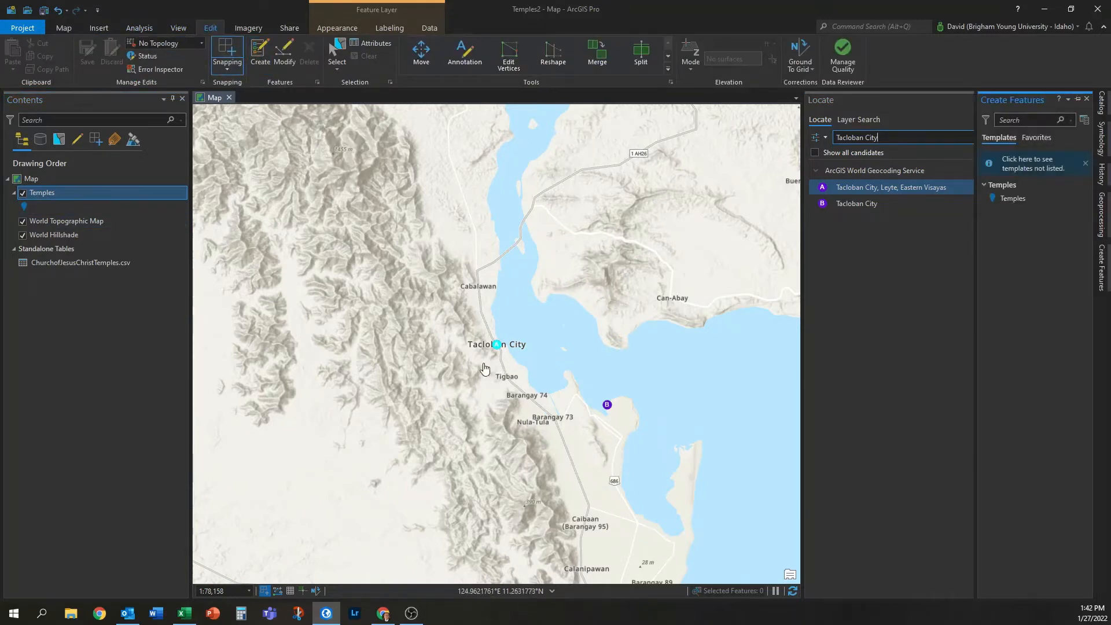
pyautogui.click(1030, 201)
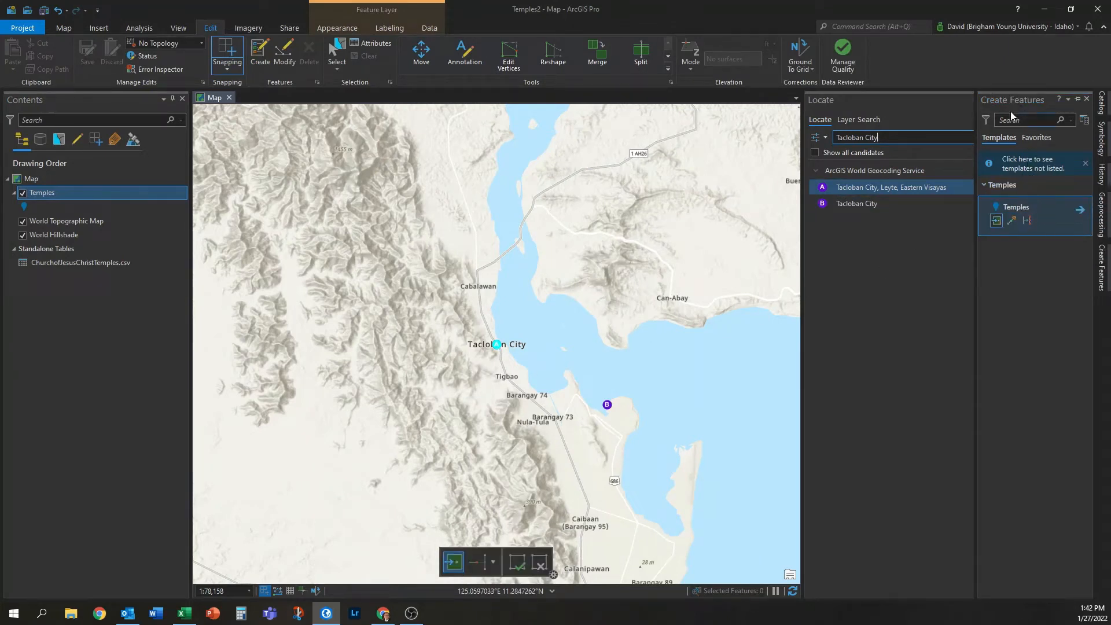
pyautogui.click(497, 351)
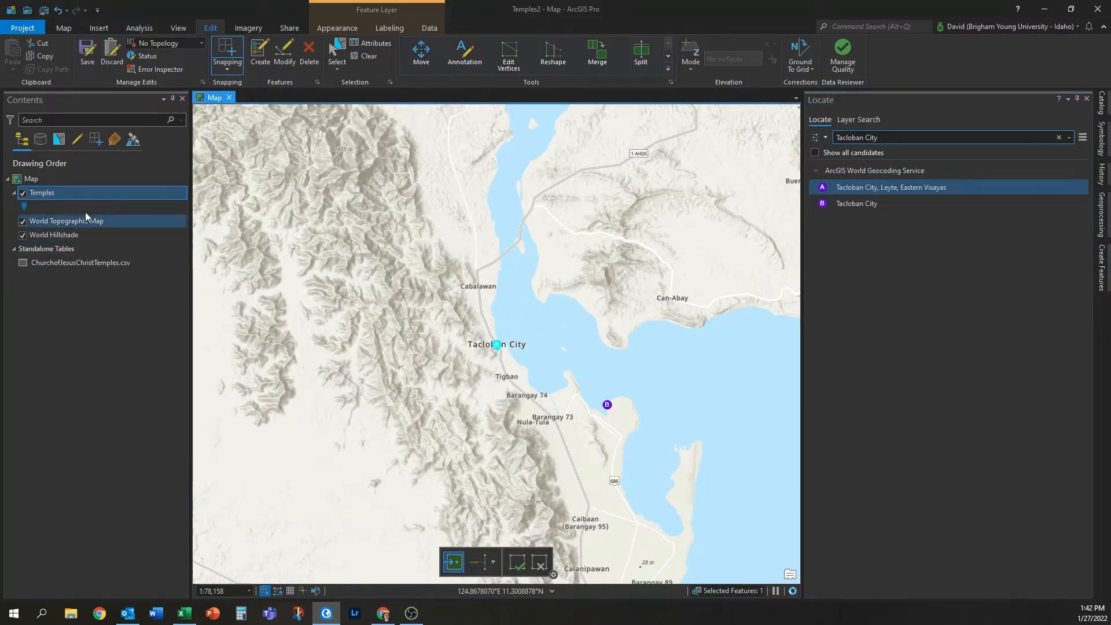
# Open the Temples attribute table and set the new record's Temple field to Tacloban City Philippines.
pyautogui.rightClick(57, 193)
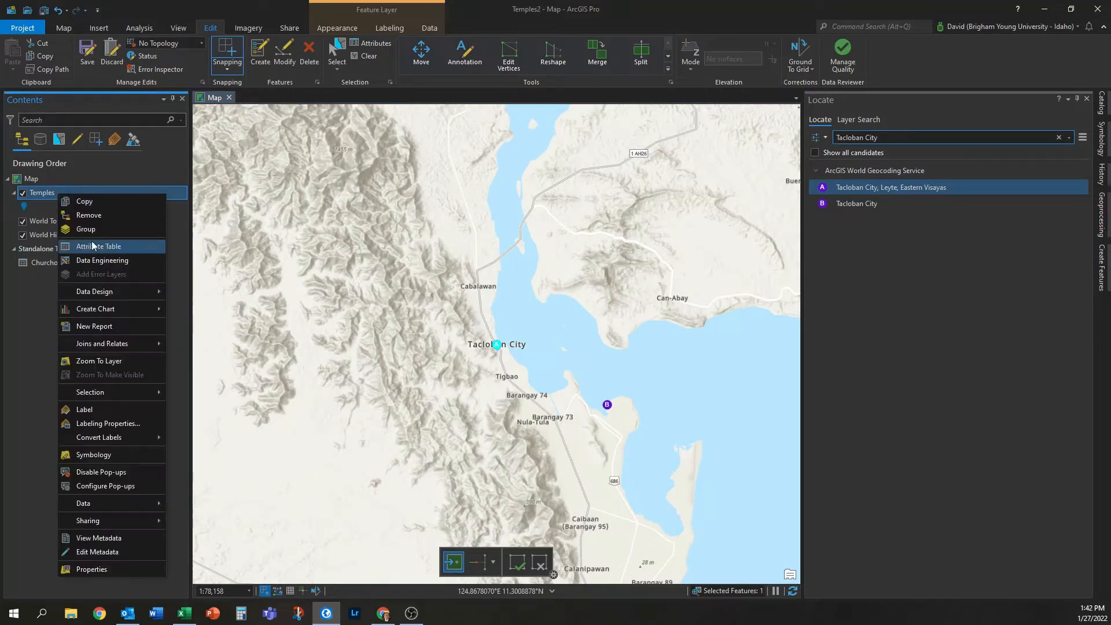
pyautogui.click(98, 247)
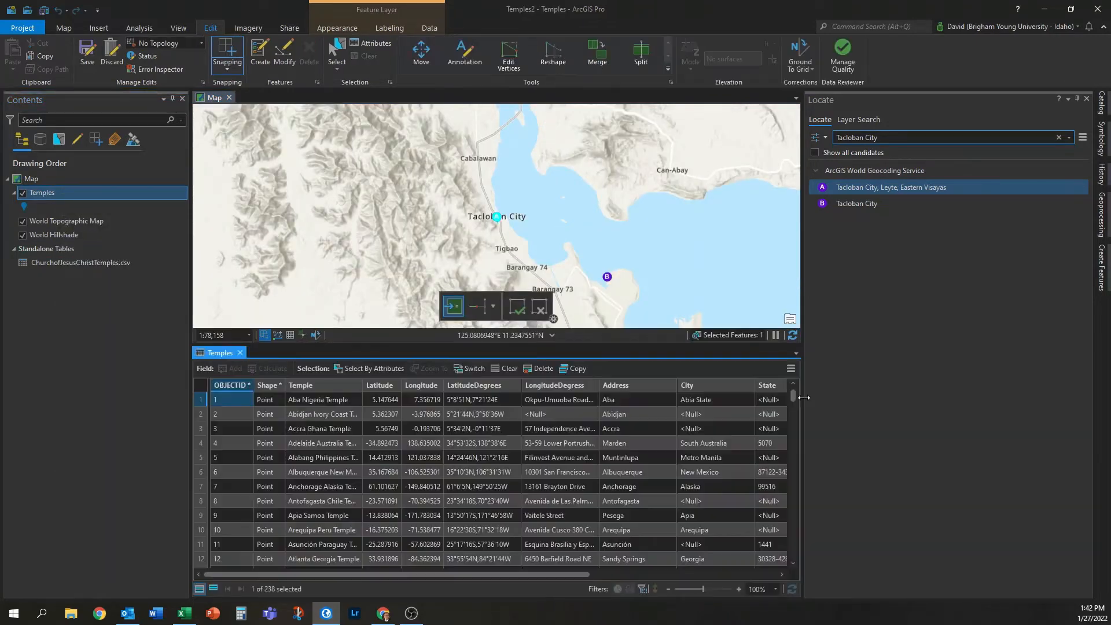
pyautogui.moveTo(794, 398); pyautogui.dragTo(803, 577)
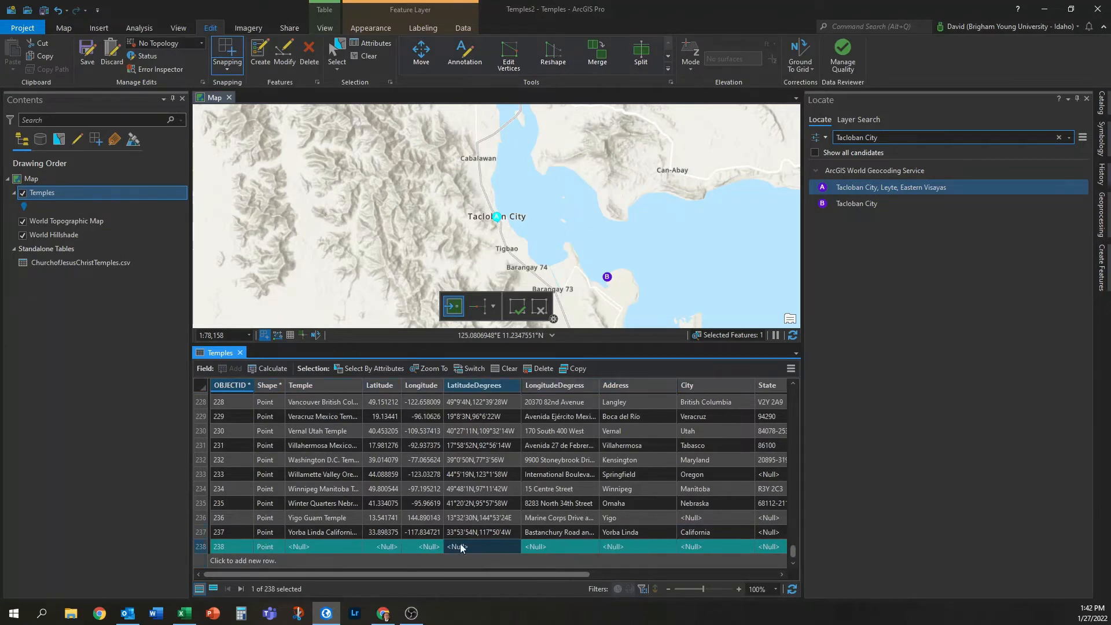
pyautogui.click(319, 546)
pyautogui.click(320, 546)
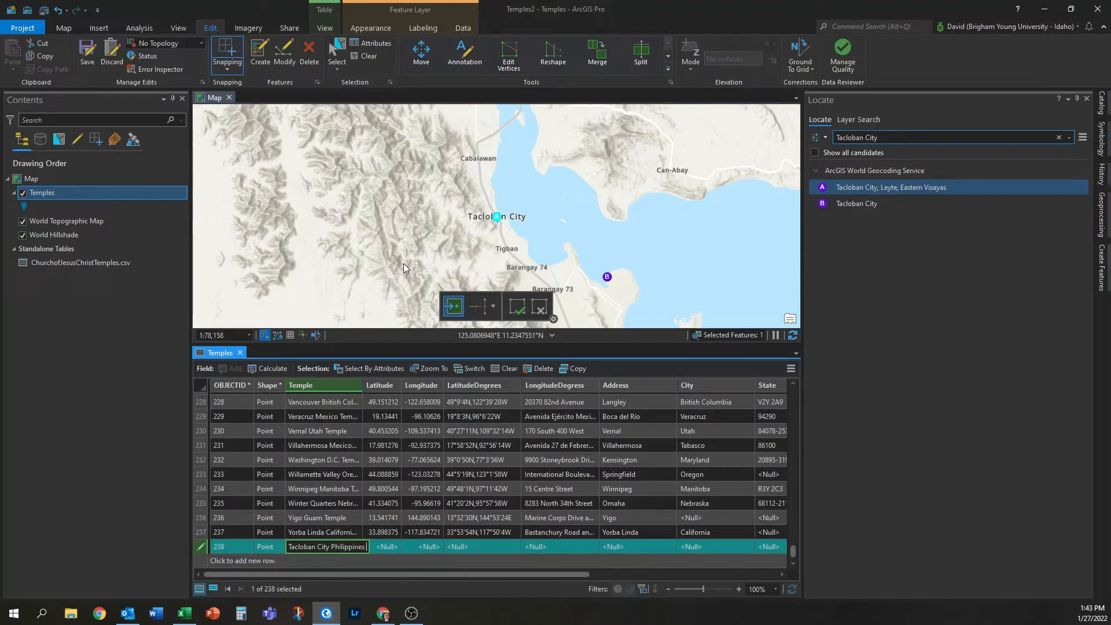
pyautogui.press('Tab')
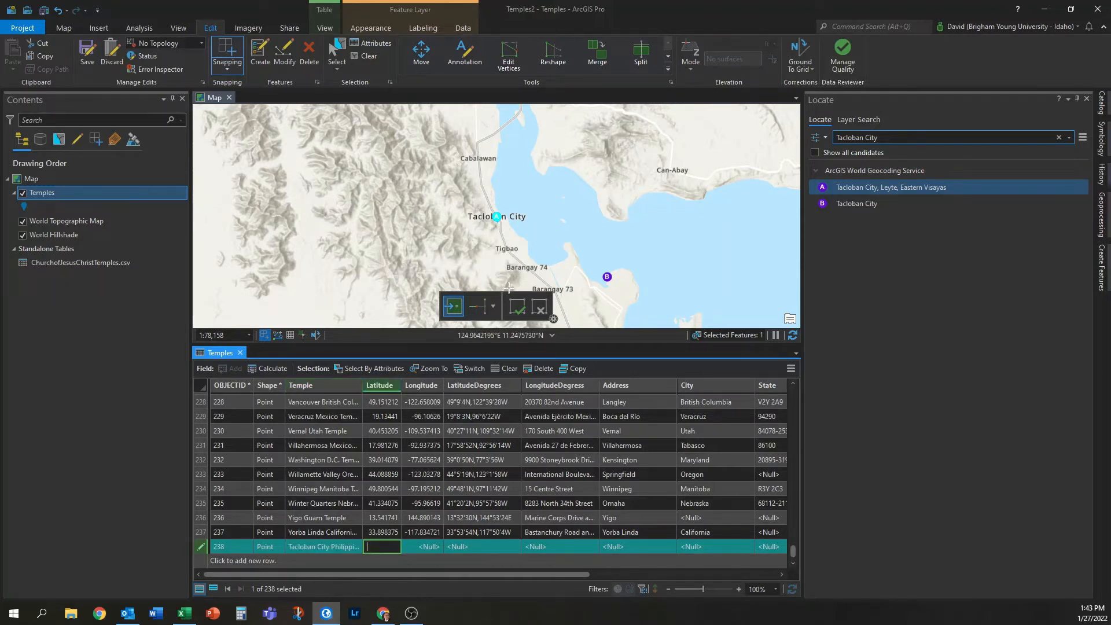
# Try to enter O21 in the Phone field of the Tacloban City record.
pyautogui.moveTo(427, 574); pyautogui.dragTo(614, 575)
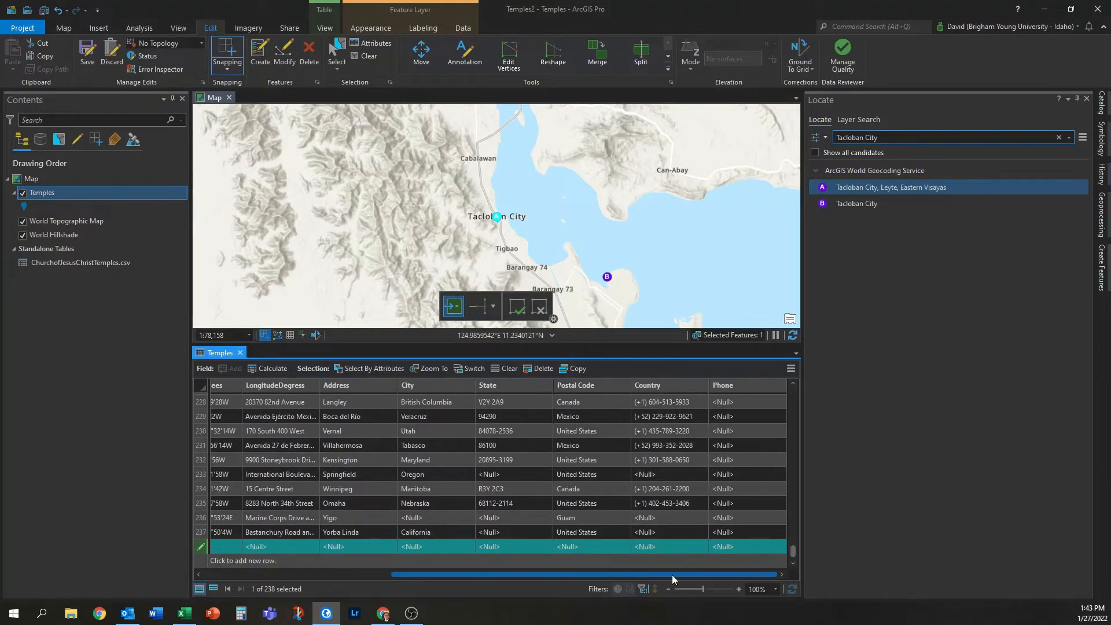
pyautogui.click(734, 546)
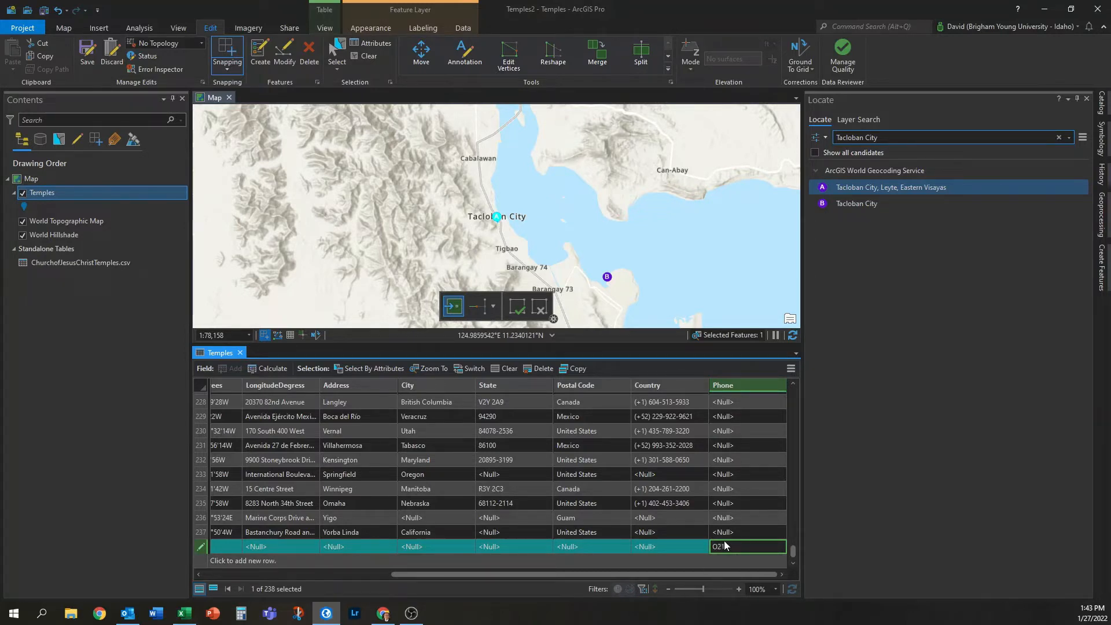
pyautogui.click(687, 565)
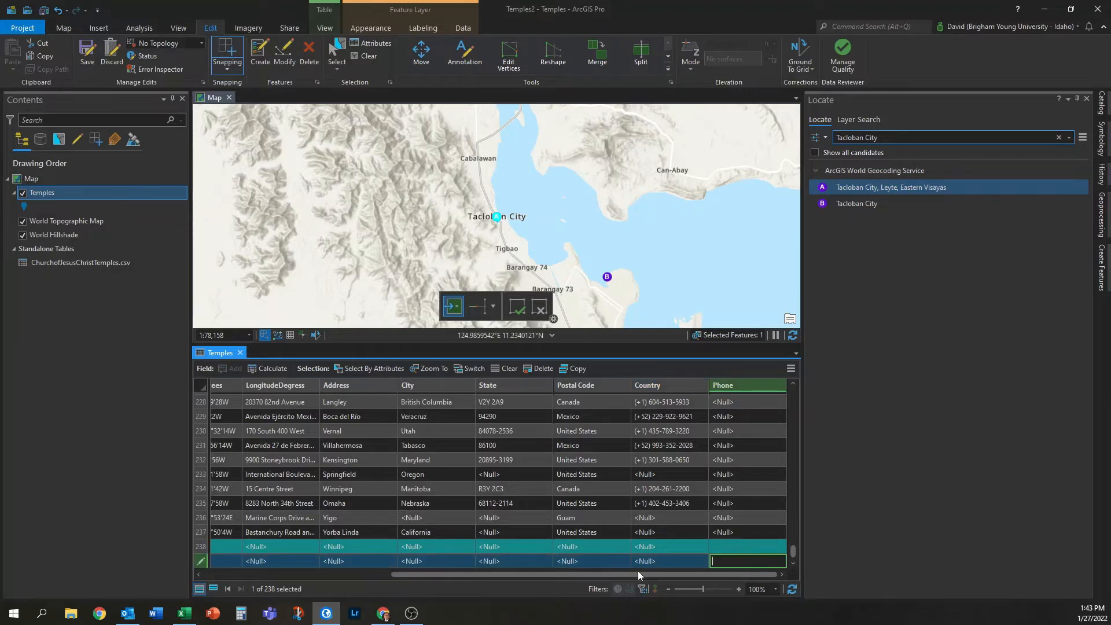
# Delete the stray empty row below the Tacloban City record.
pyautogui.moveTo(439, 573); pyautogui.dragTo(178, 570)
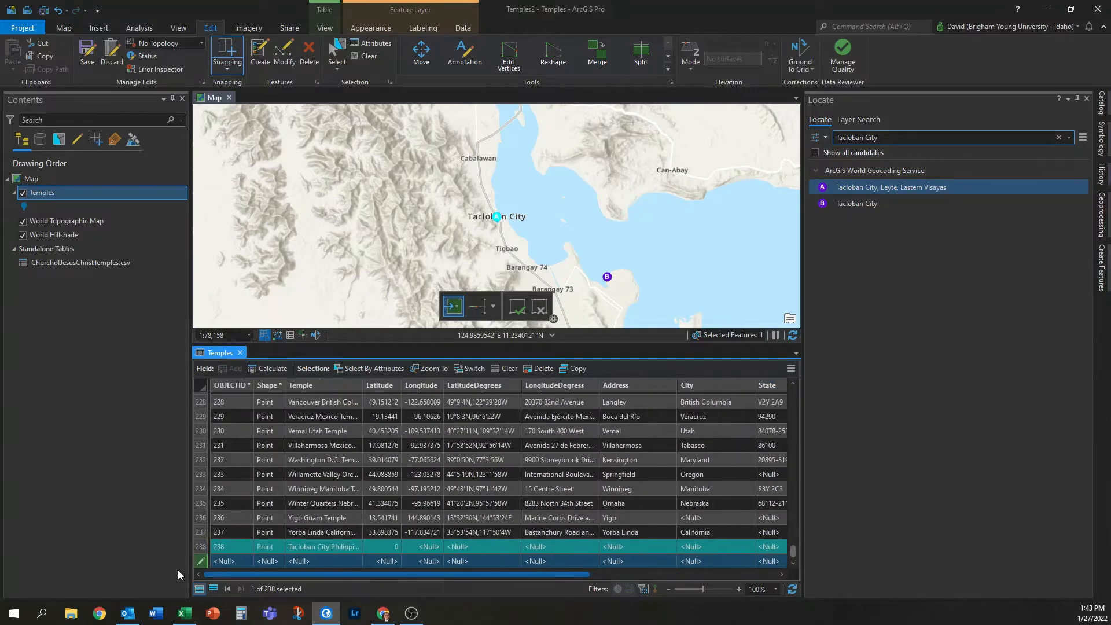
pyautogui.click(197, 564)
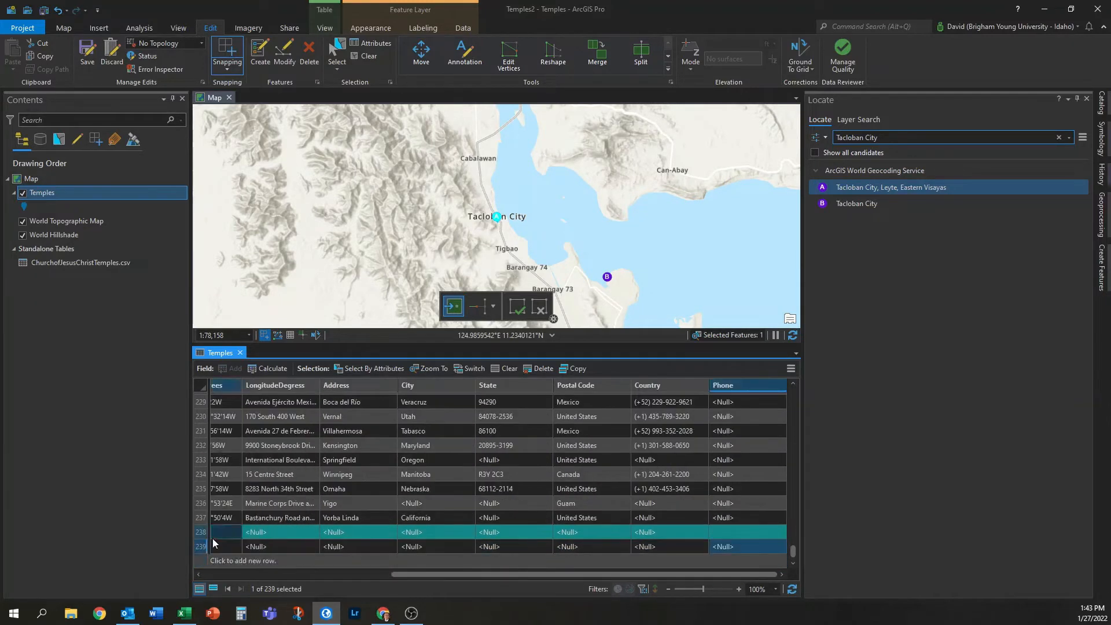
pyautogui.click(201, 545)
pyautogui.rightClick(201, 544)
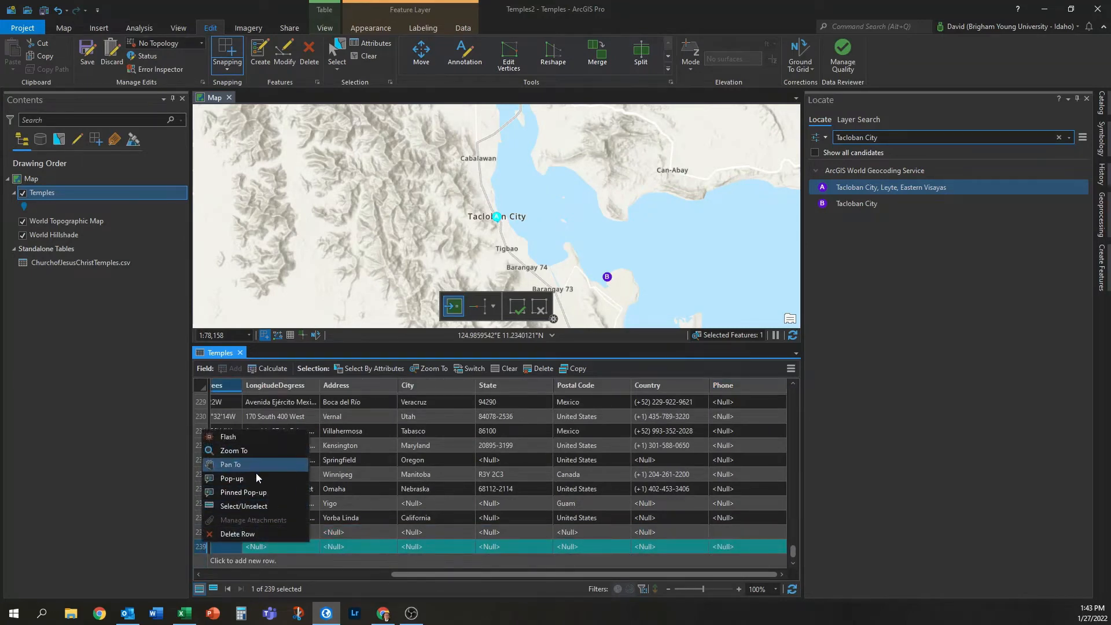
pyautogui.click(259, 532)
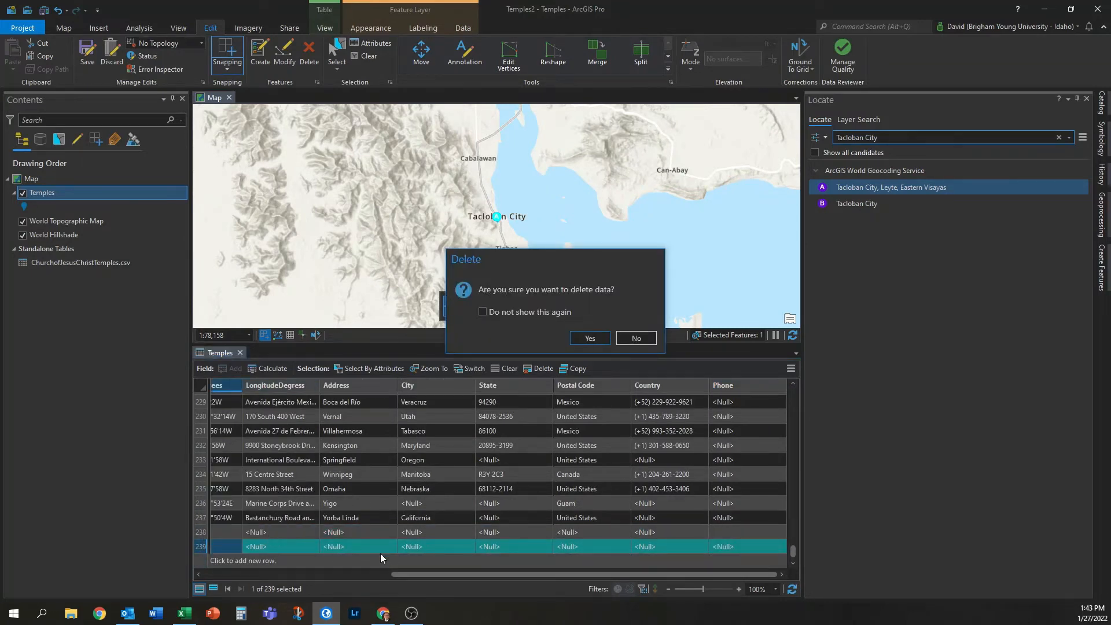
pyautogui.click(589, 337)
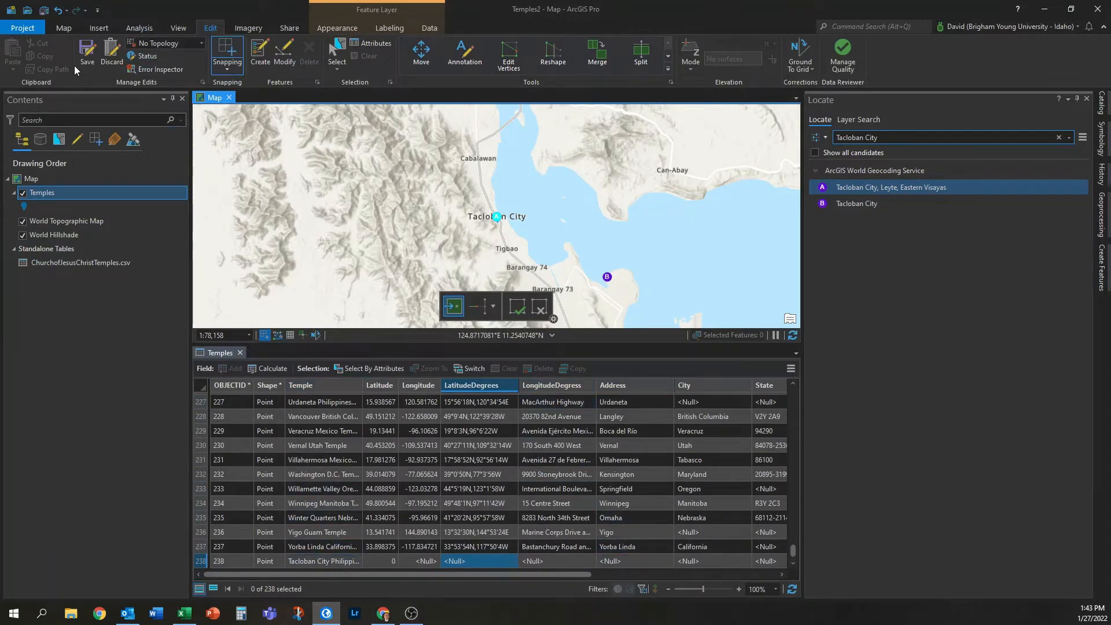
# Save the edits, and add a Text field named Chronology to the Temples layer, saving the field changes.
pyautogui.click(87, 55)
pyautogui.click(572, 328)
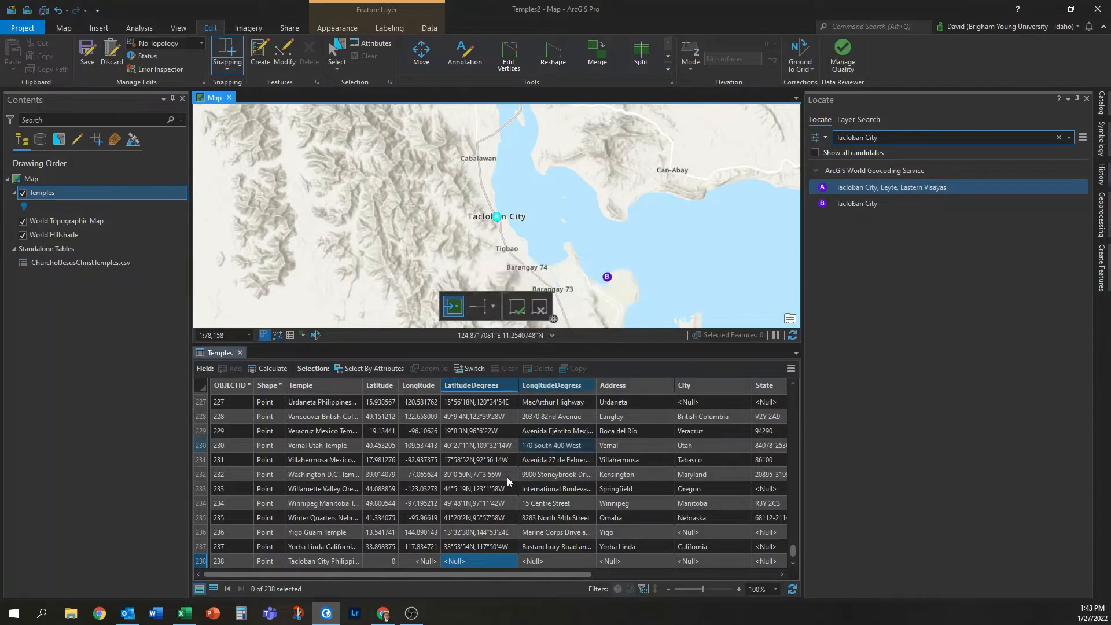
pyautogui.click(224, 367)
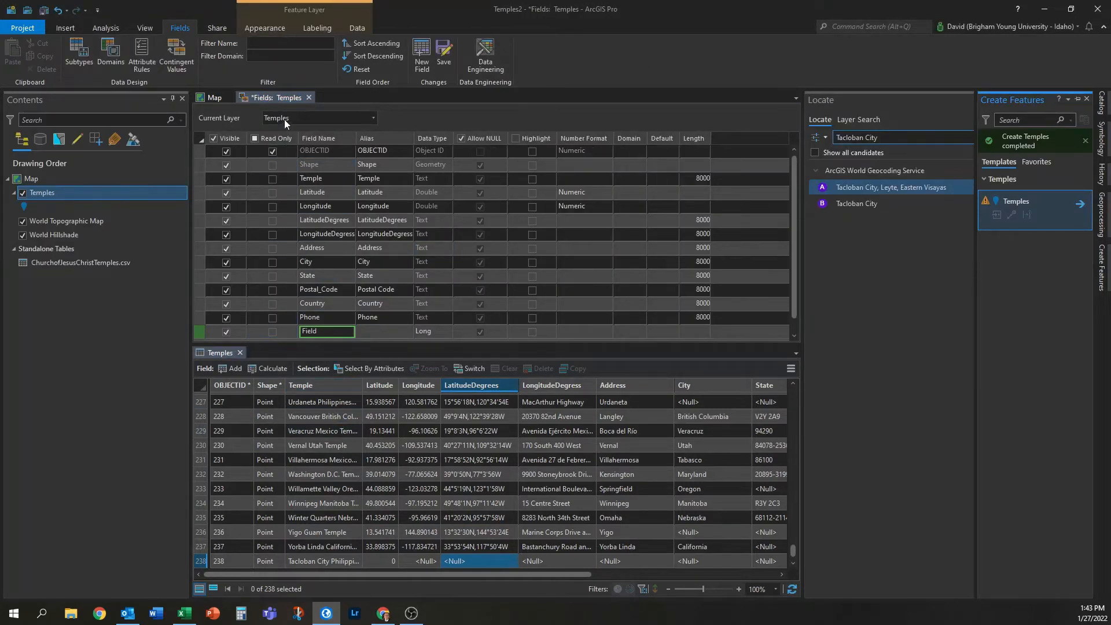
pyautogui.click(333, 332)
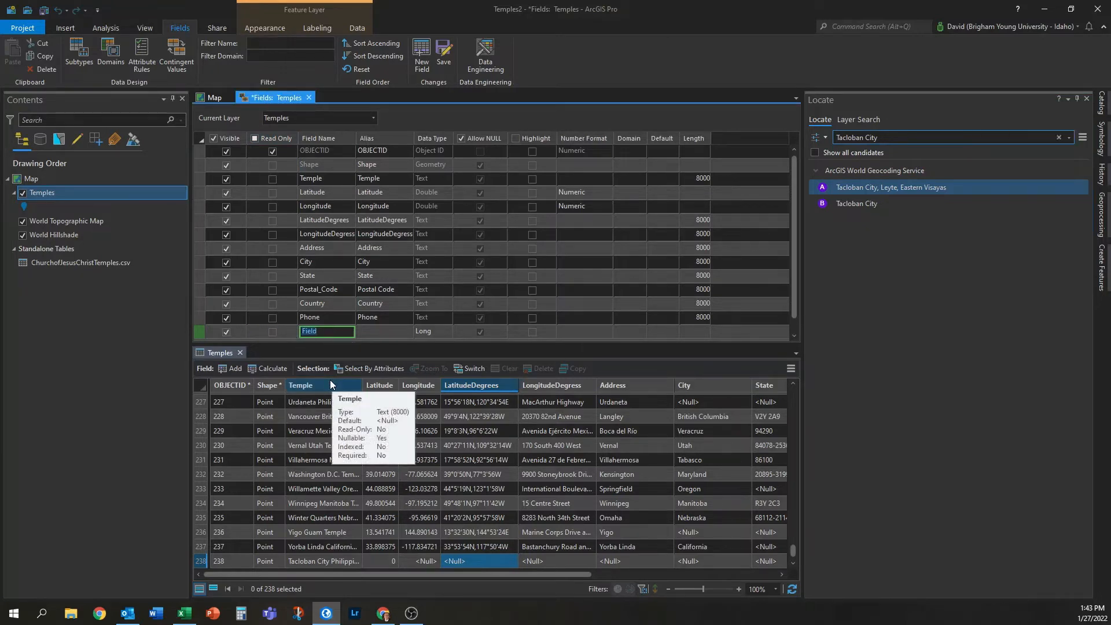
pyautogui.write('Chronology')
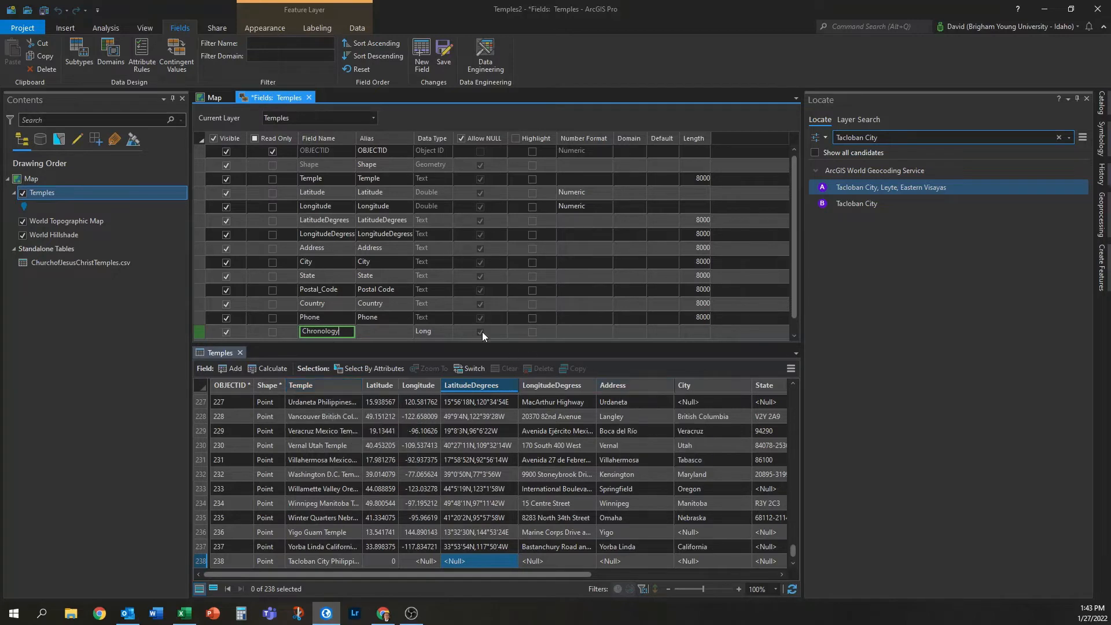
pyautogui.click(423, 333)
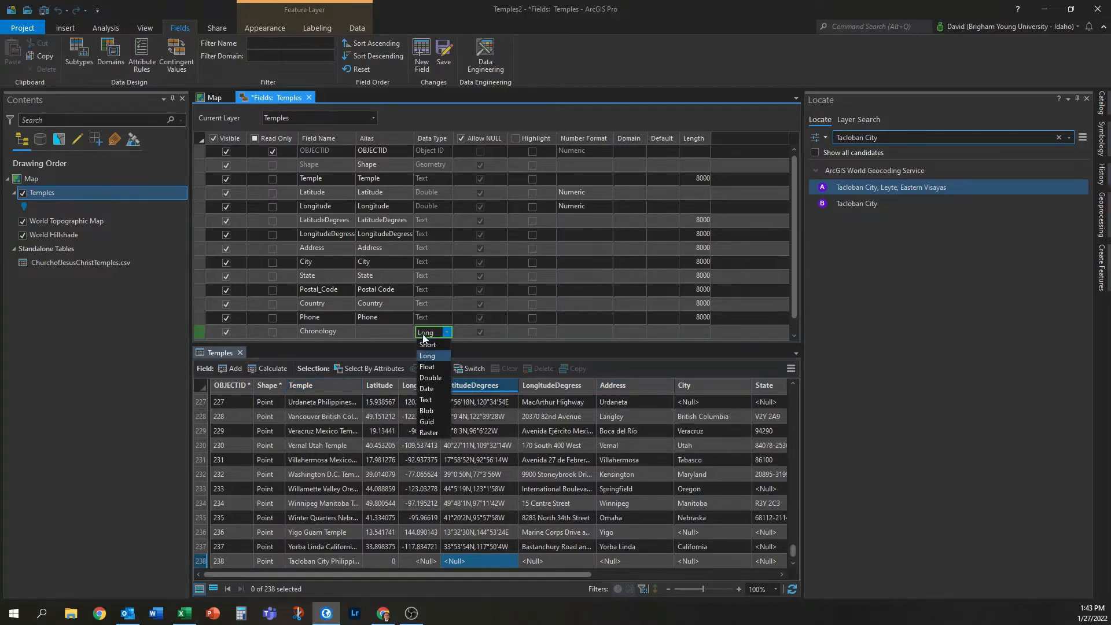
pyautogui.click(437, 399)
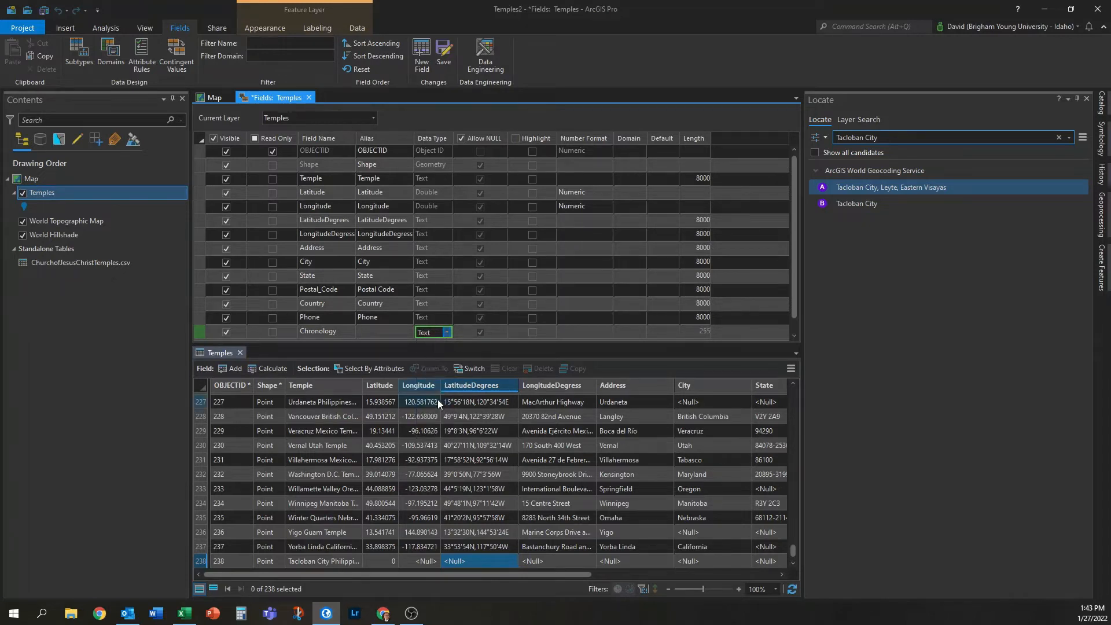
pyautogui.click(449, 50)
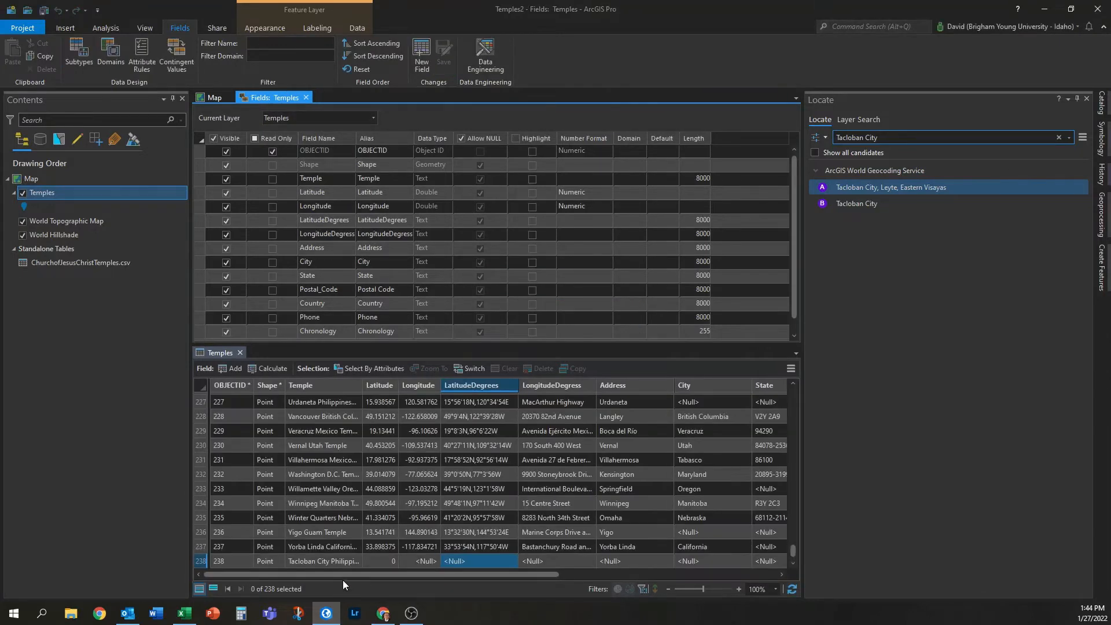
# Set the Tacloban City record's Chronology value to O21 and close the Fields view.
pyautogui.moveTo(353, 575); pyautogui.dragTo(766, 564)
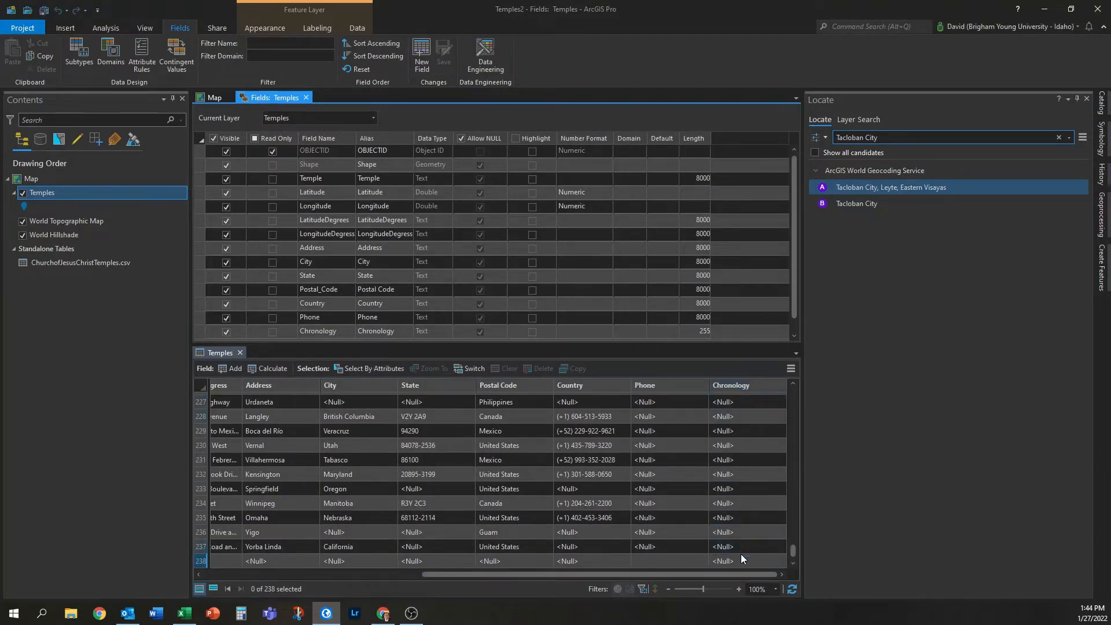
pyautogui.doubleClick(742, 560)
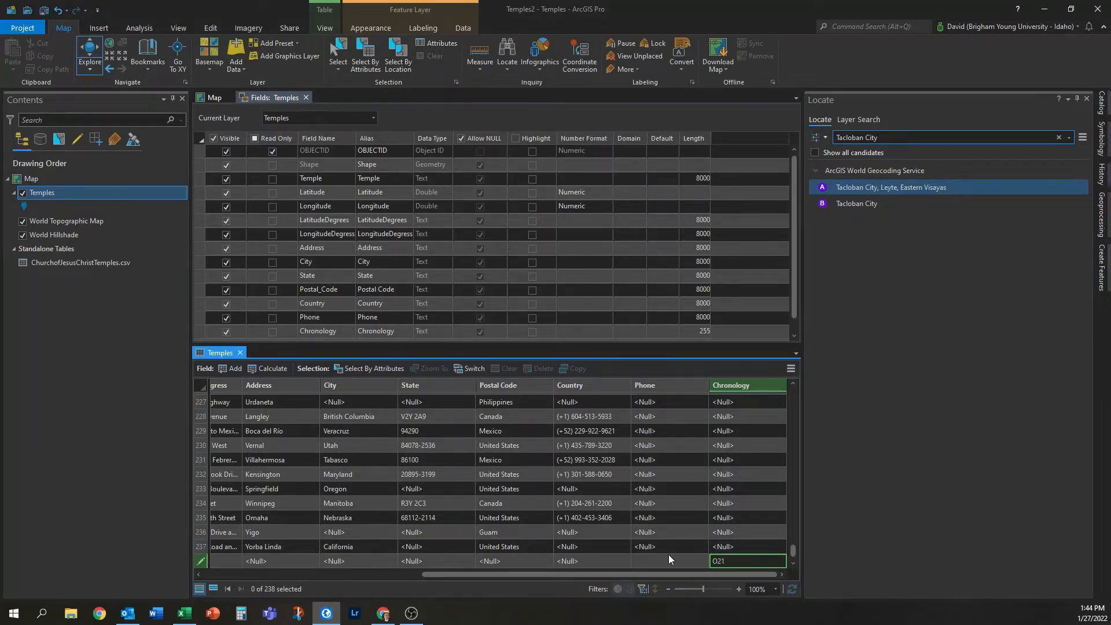
pyautogui.press('Return')
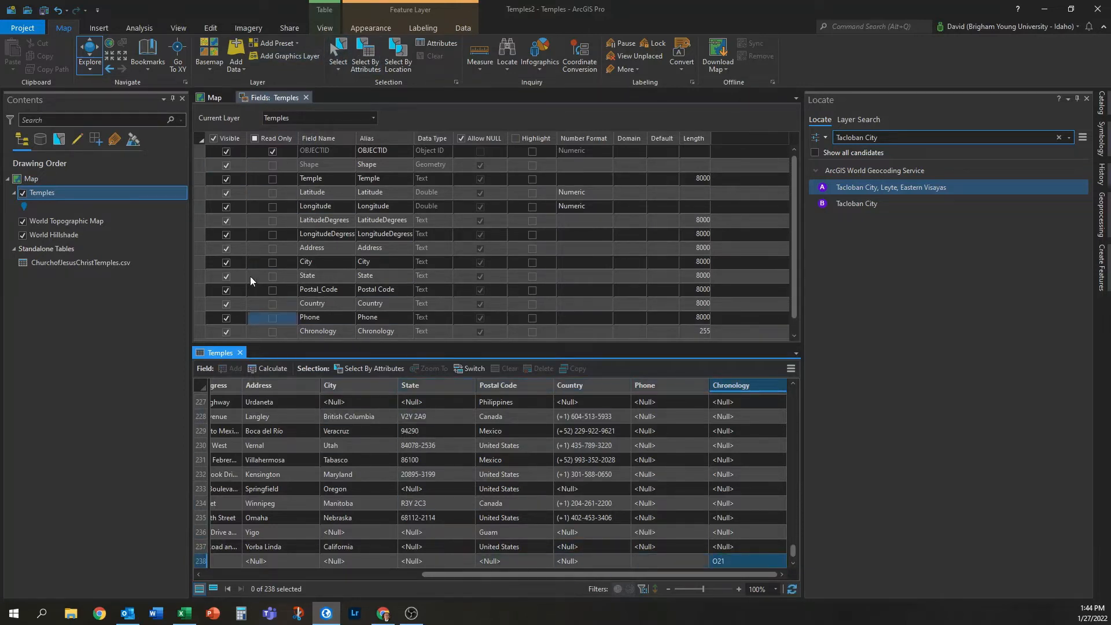
pyautogui.click(305, 98)
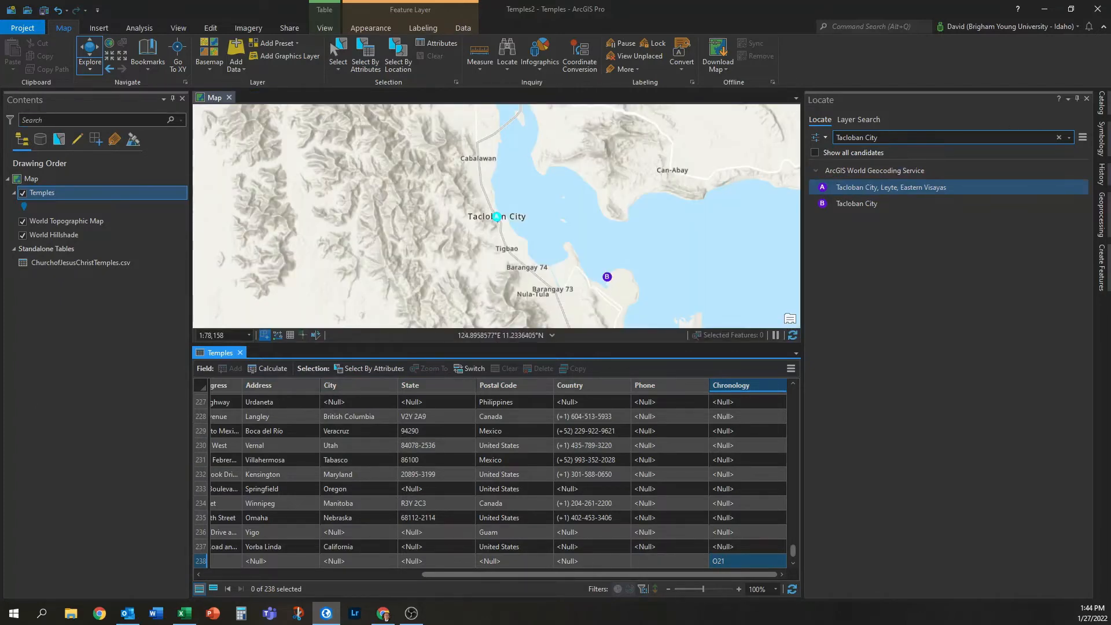
# Check the next temple in the browser's list, and locate Monrovia, Greater Monrovia, Montserrado, LBR on the ArcGIS Pro map.
pyautogui.click(383, 612)
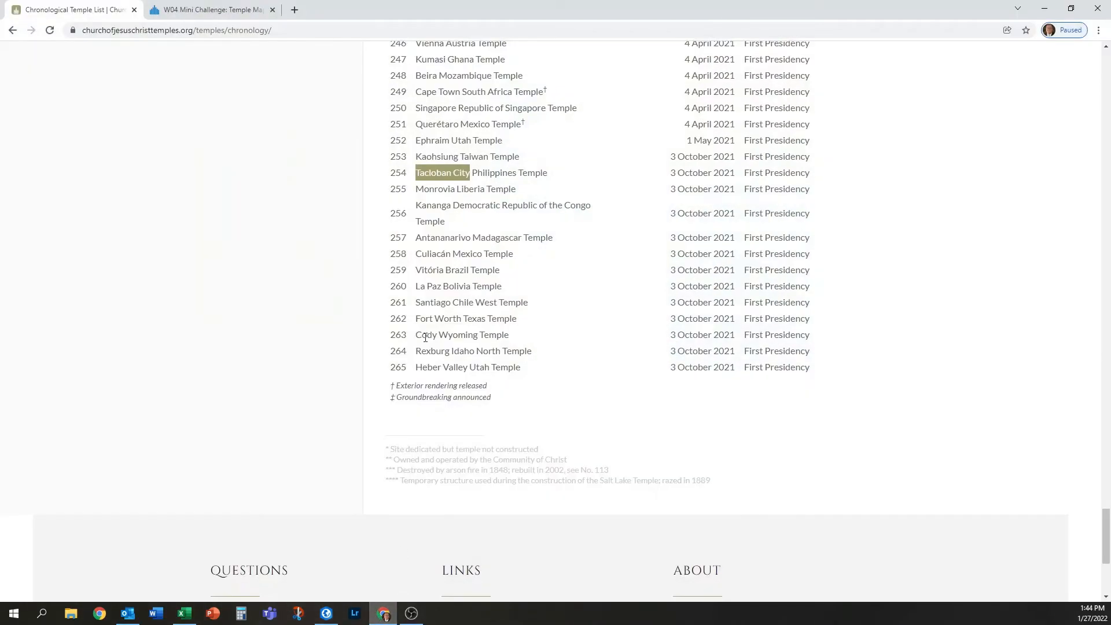
pyautogui.click(1046, 10)
pyautogui.tripleClick(921, 138)
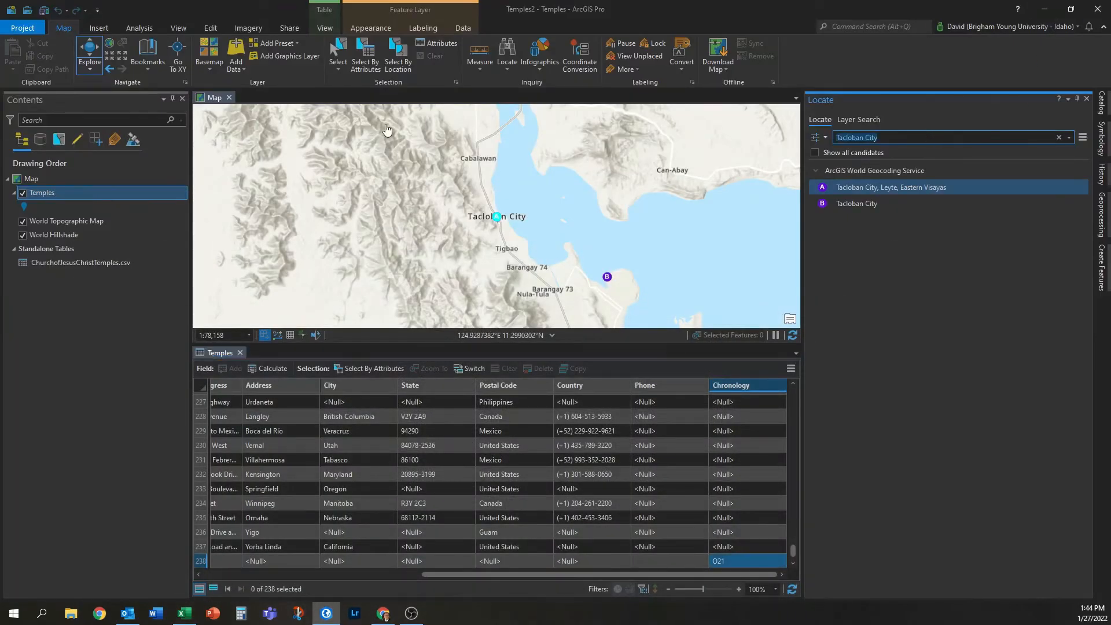
pyautogui.write('Monrovia')
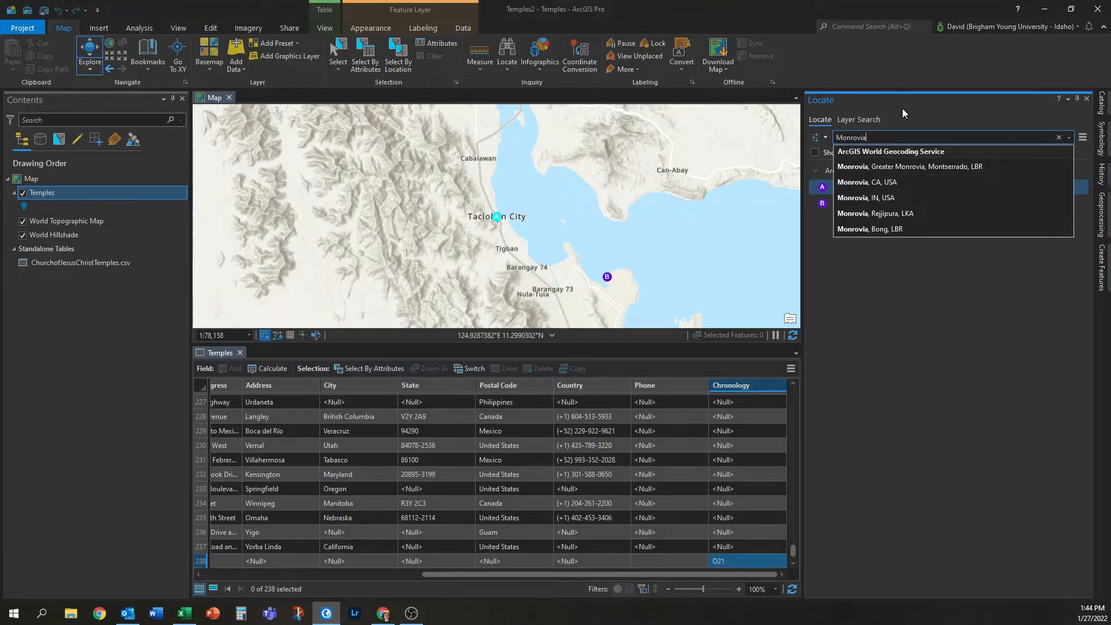
pyautogui.click(998, 167)
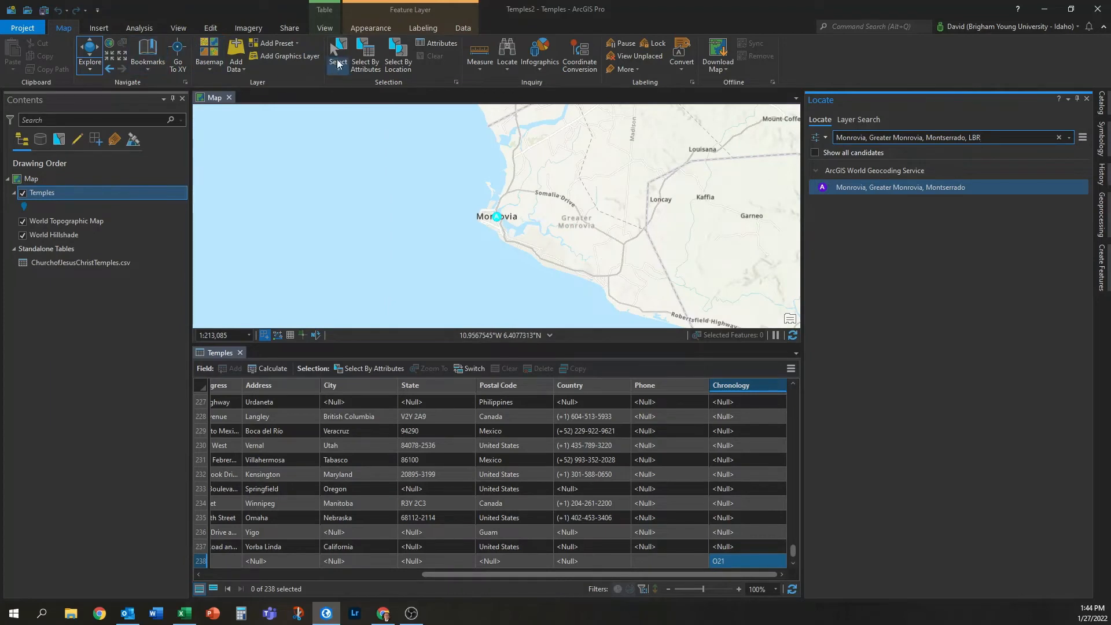
# Create a new point feature in the Temples layer at the located Monrovia.
pyautogui.click(213, 27)
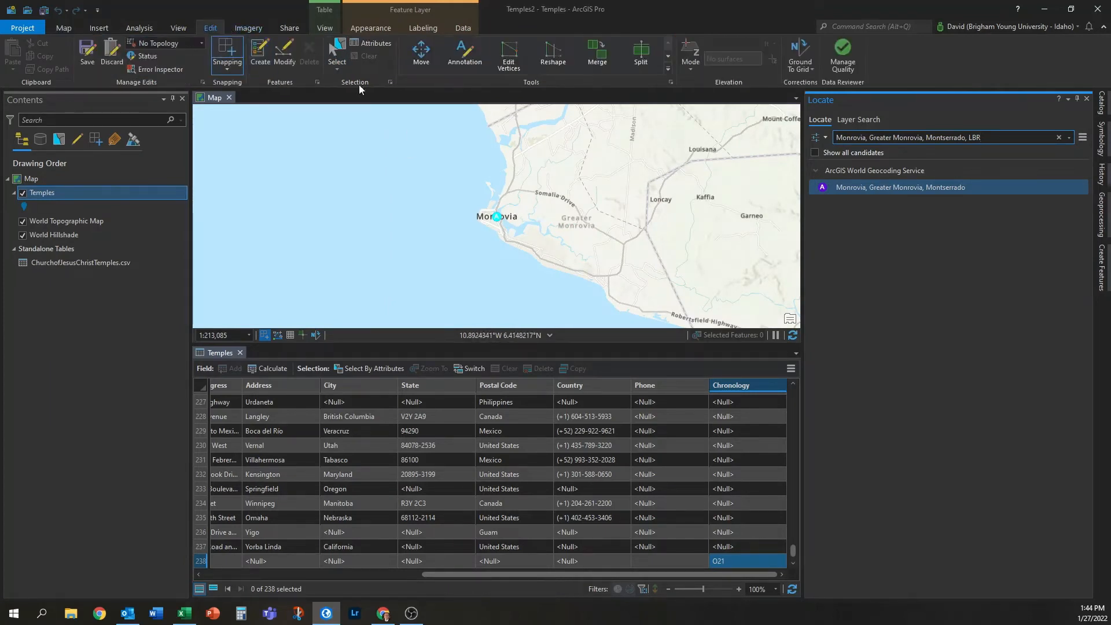
pyautogui.click(254, 51)
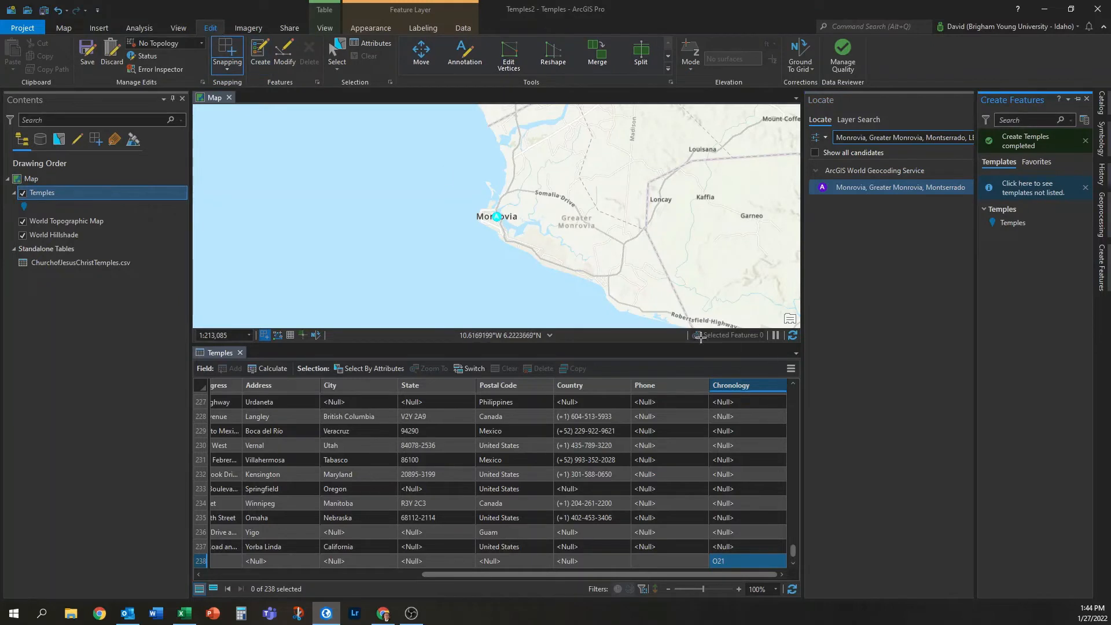
pyautogui.click(1019, 224)
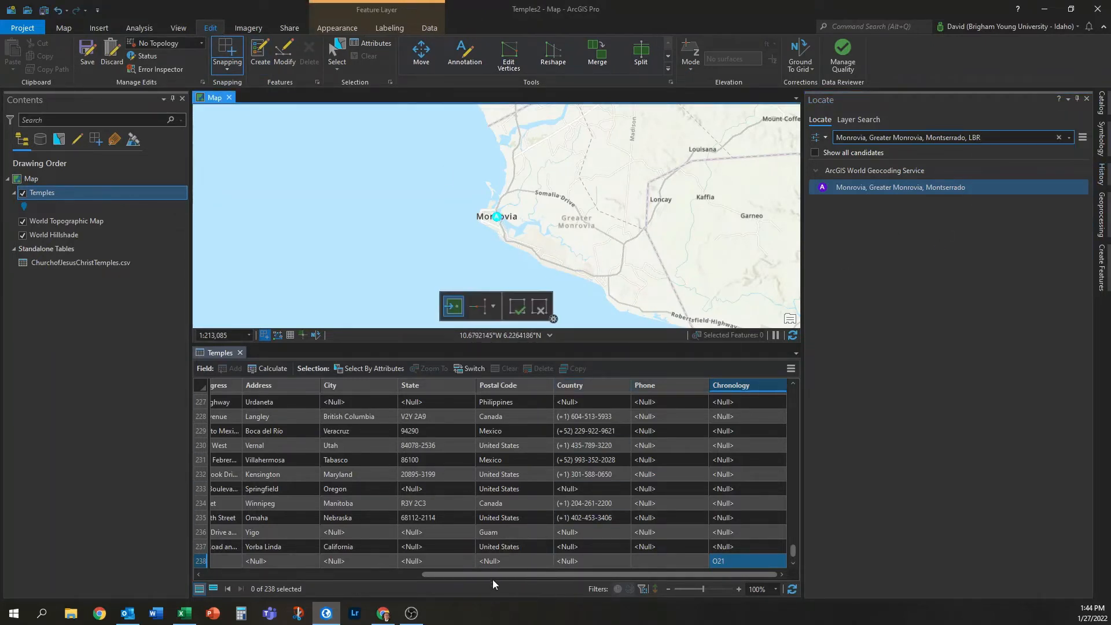
pyautogui.moveTo(497, 574); pyautogui.dragTo(277, 570)
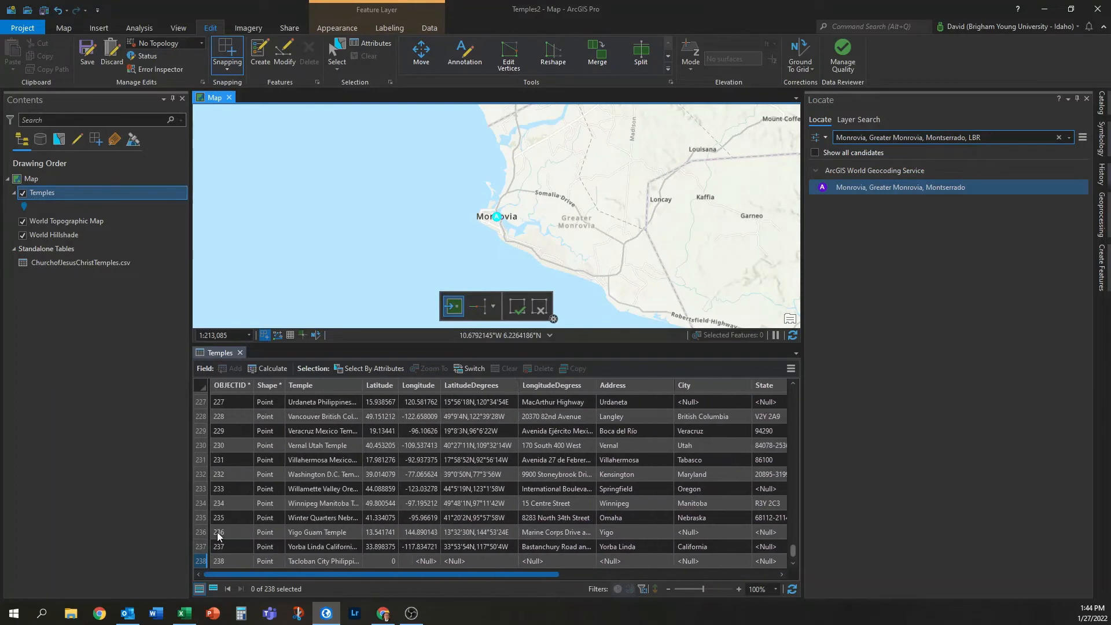
pyautogui.scroll(-1, 342, 498)
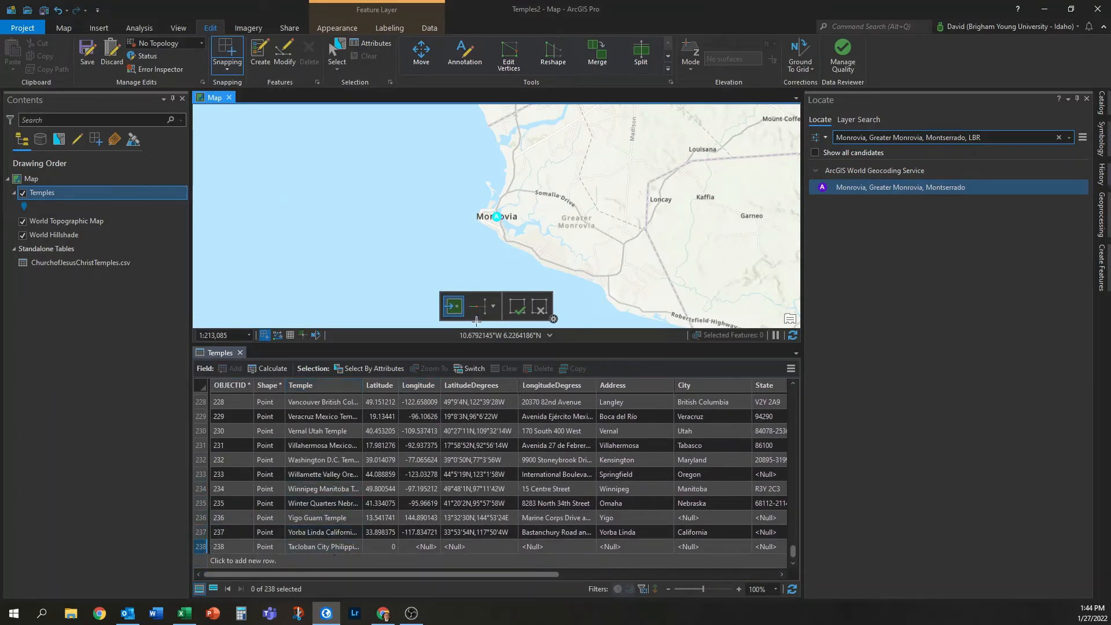
pyautogui.click(503, 219)
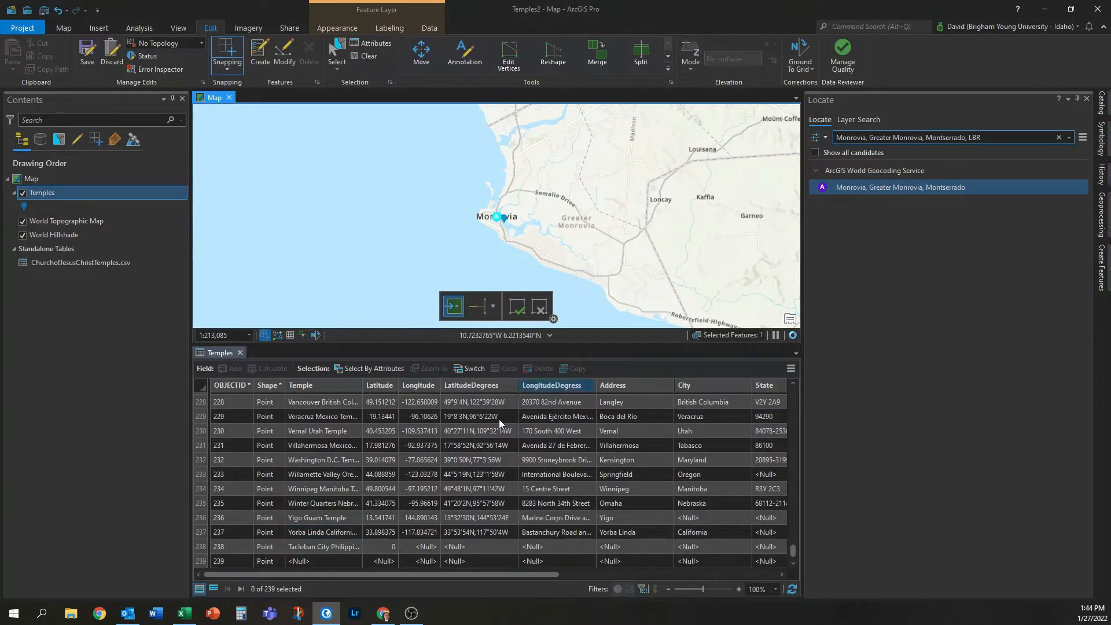
# Name the newly created record Monrovia Liberia Temple and set its Chronology value to O21.
pyautogui.click(318, 561)
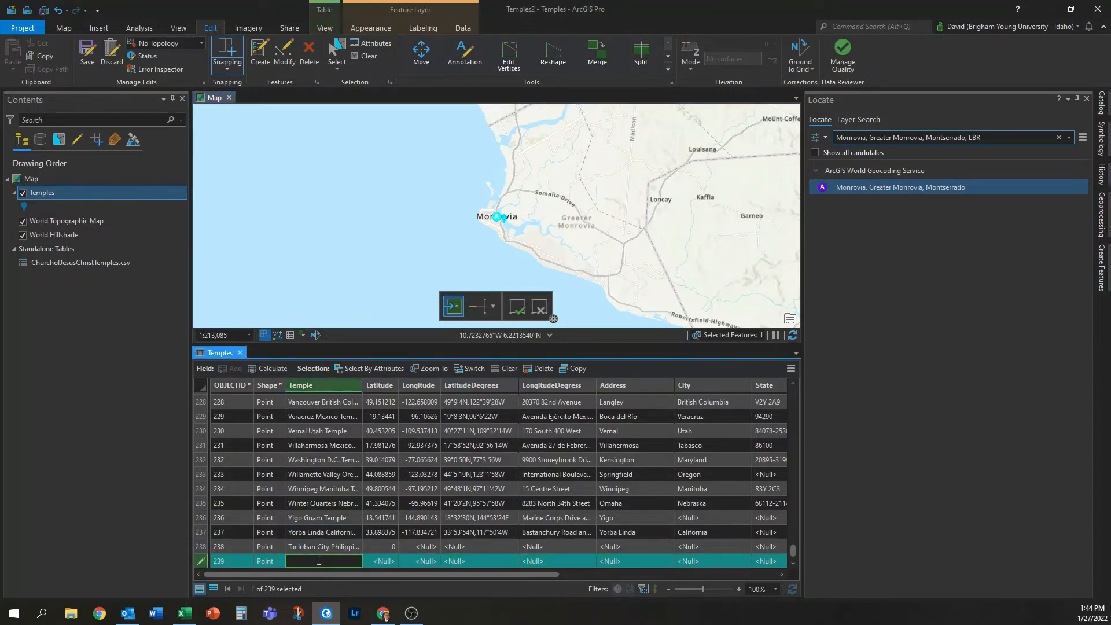
pyautogui.write('Monro')
pyautogui.write('via Liberia Tem...')
pyautogui.moveTo(526, 574); pyautogui.dragTo(796, 573)
pyautogui.click(754, 561)
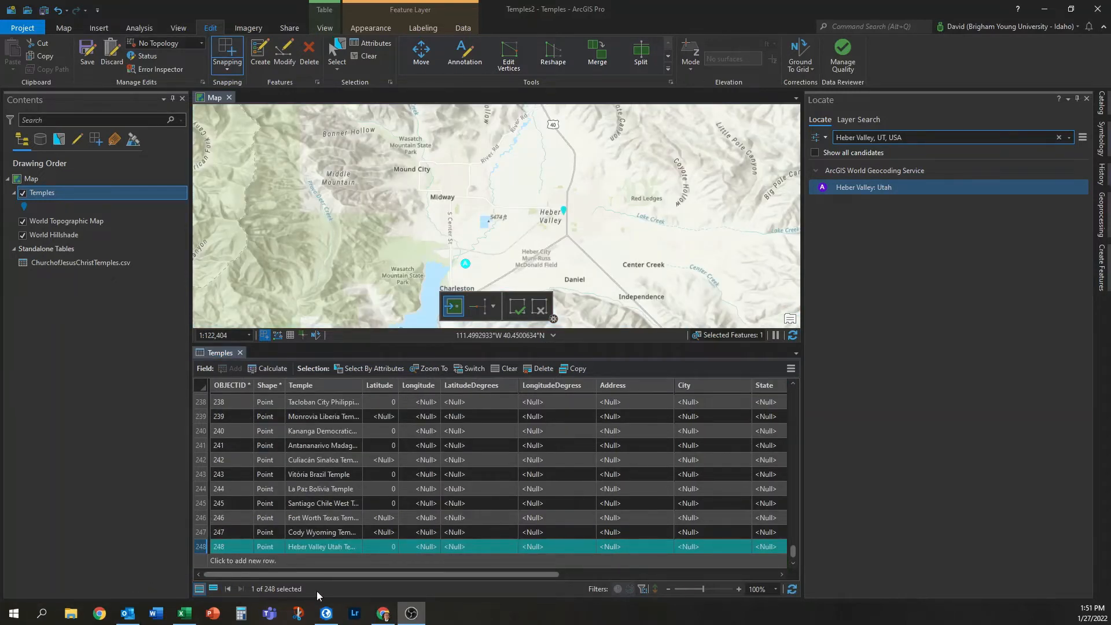
# Examine the added temple records' names and Chronology values at the end of the Temples attribute table.
pyautogui.scroll(1, 356, 502)
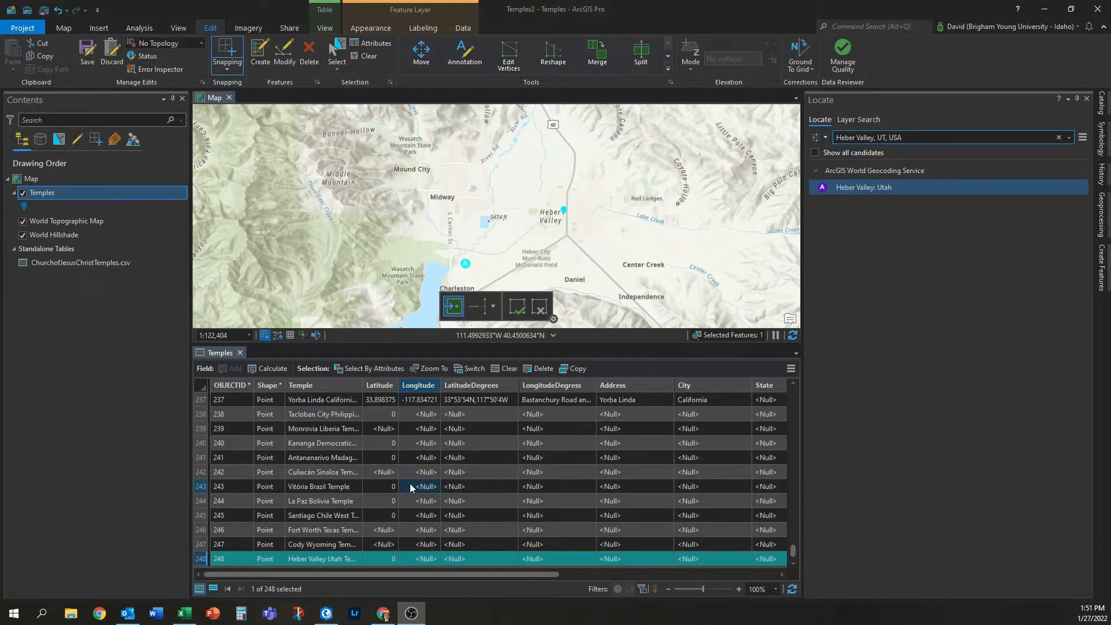
pyautogui.click(354, 456)
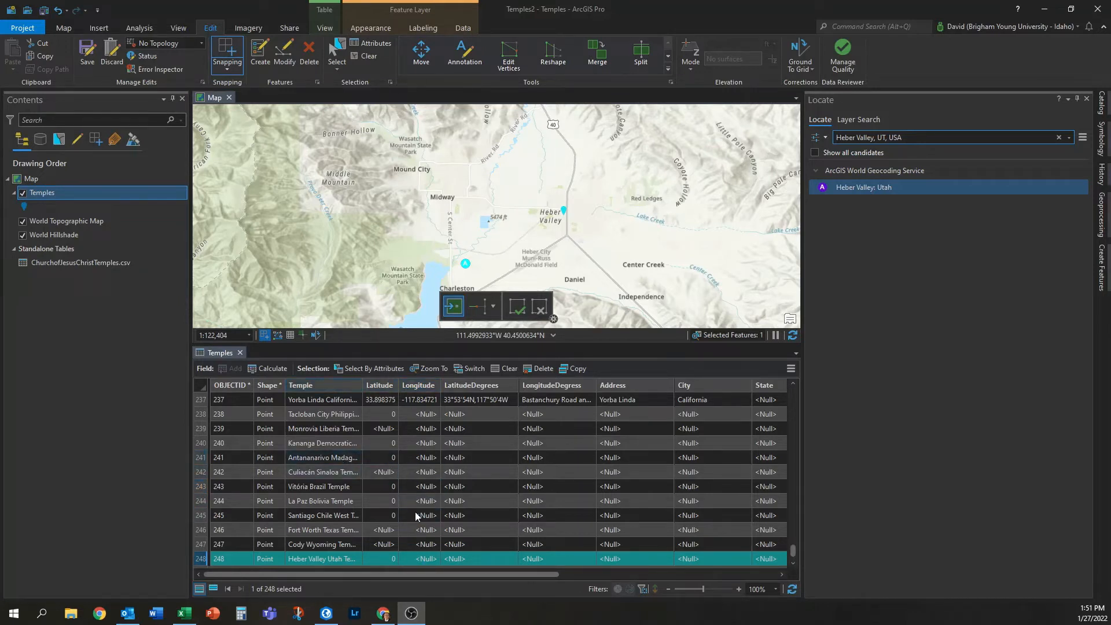
pyautogui.click(408, 554)
pyautogui.click(411, 575)
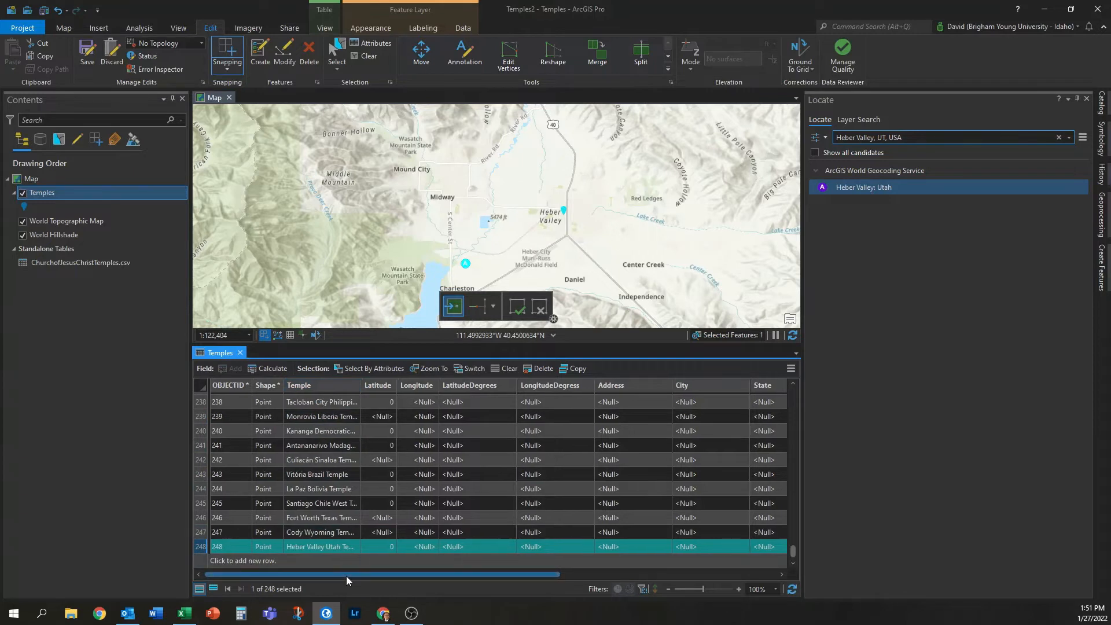
pyautogui.moveTo(346, 575); pyautogui.dragTo(564, 575)
pyautogui.scroll(1, 735, 400)
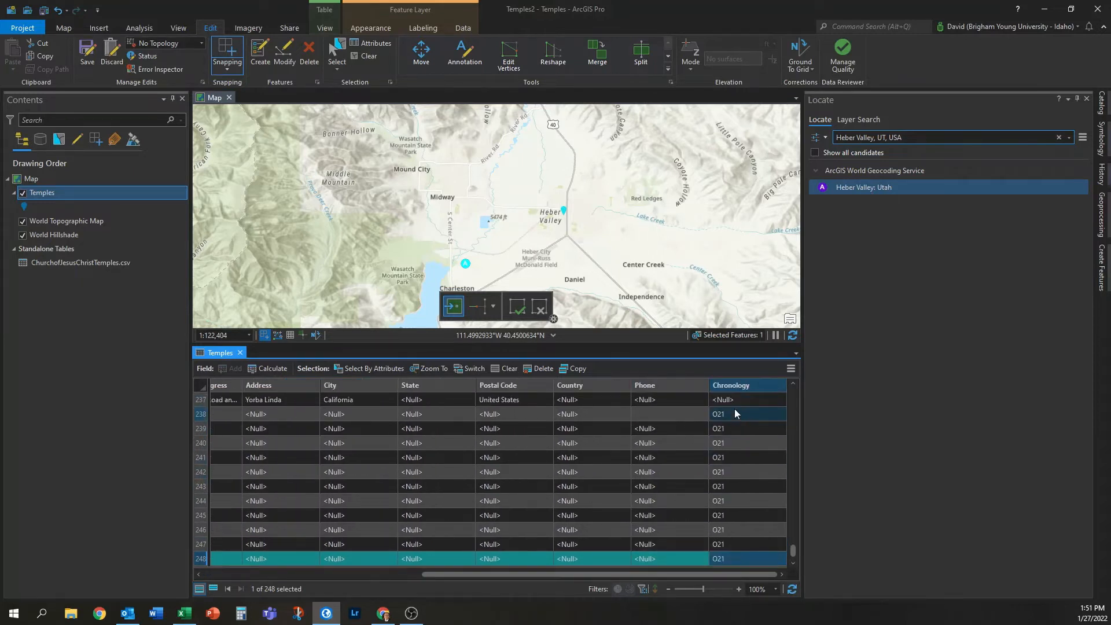
pyautogui.moveTo(717, 575); pyautogui.dragTo(464, 548)
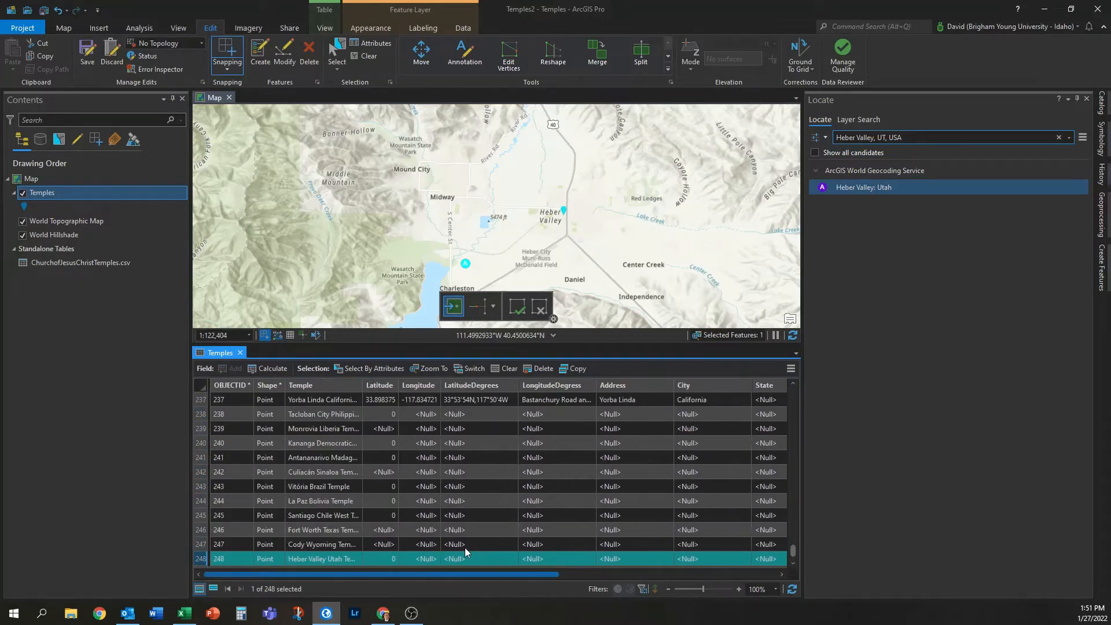
# Save the temple edits and clear the feature selection.
pyautogui.click(86, 58)
pyautogui.click(552, 329)
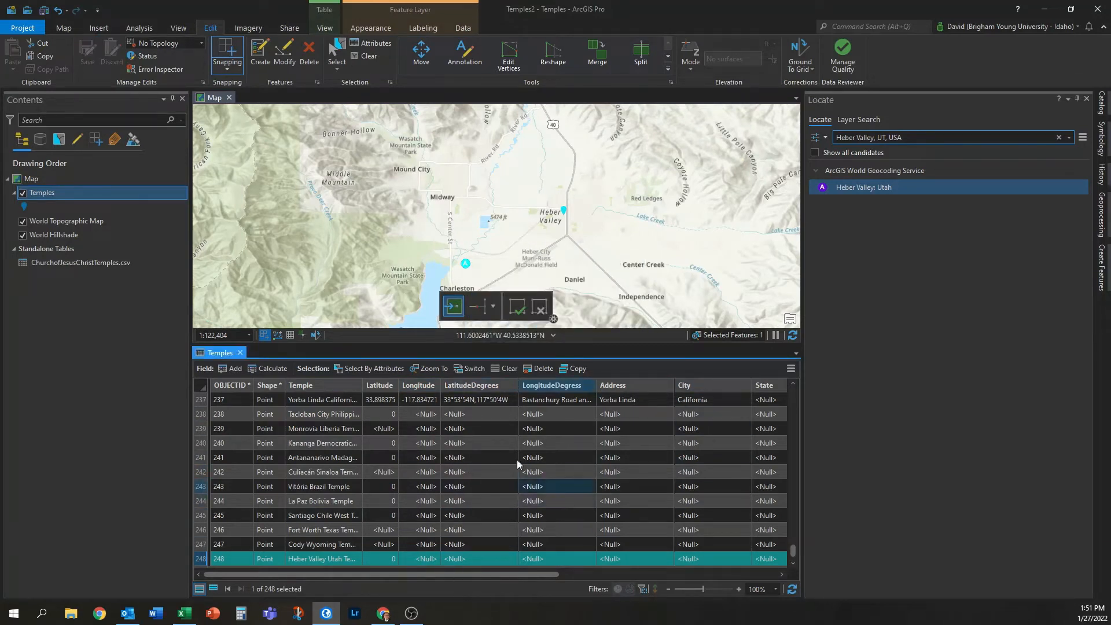
pyautogui.click(364, 58)
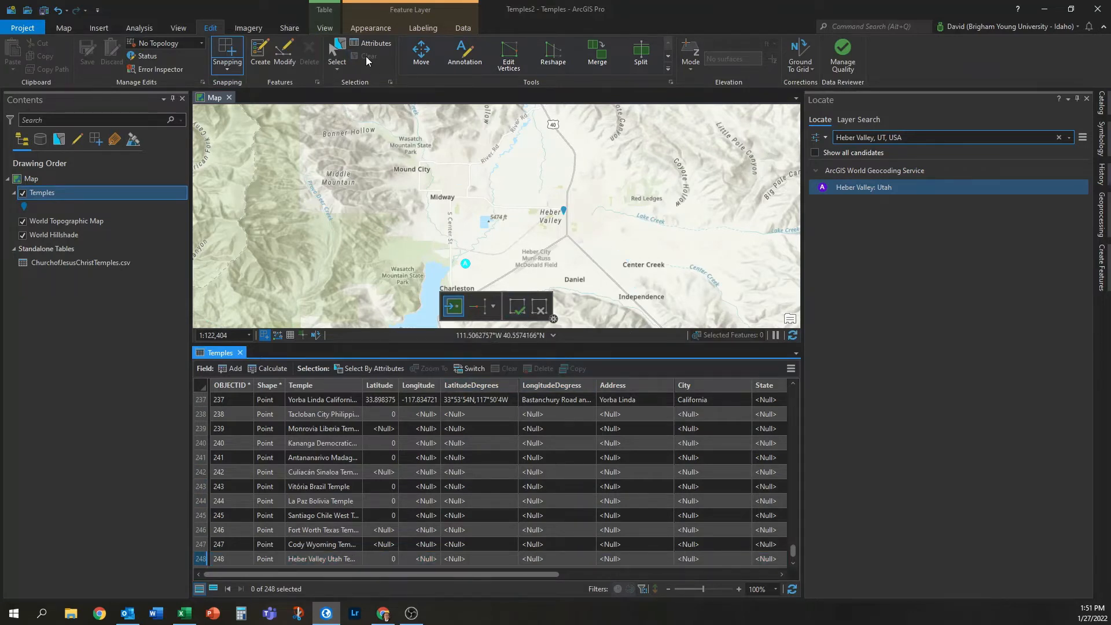
pyautogui.click(64, 27)
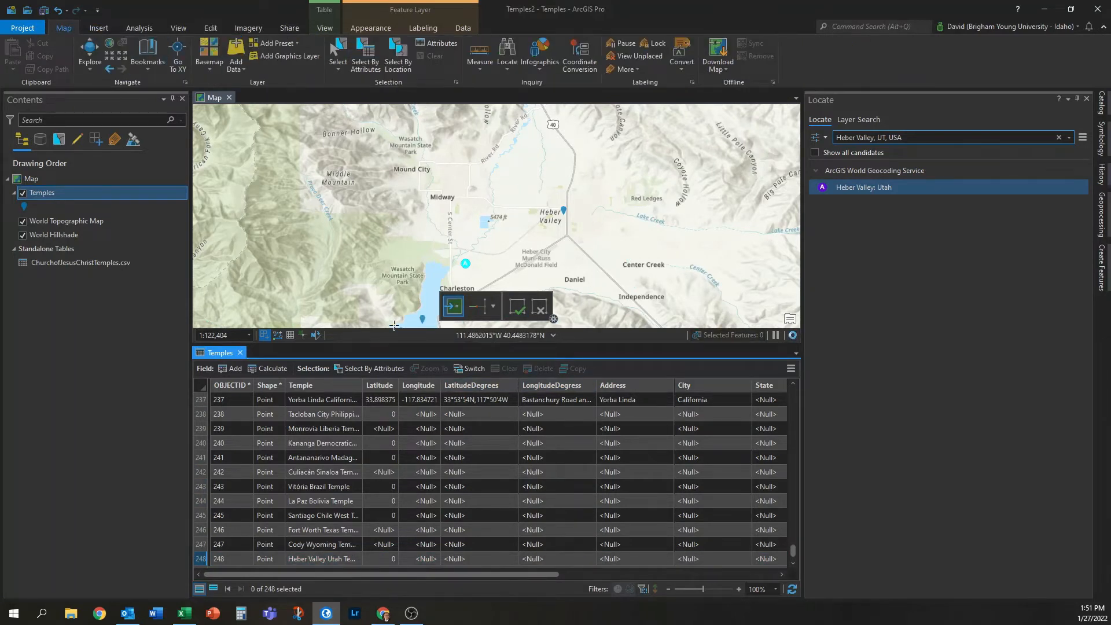
# Close the attribute table and Locate pane to view all temples worldwide, and switch from feature creation to the Explore tool.
pyautogui.click(239, 355)
pyautogui.scroll(-5, 630, 420)
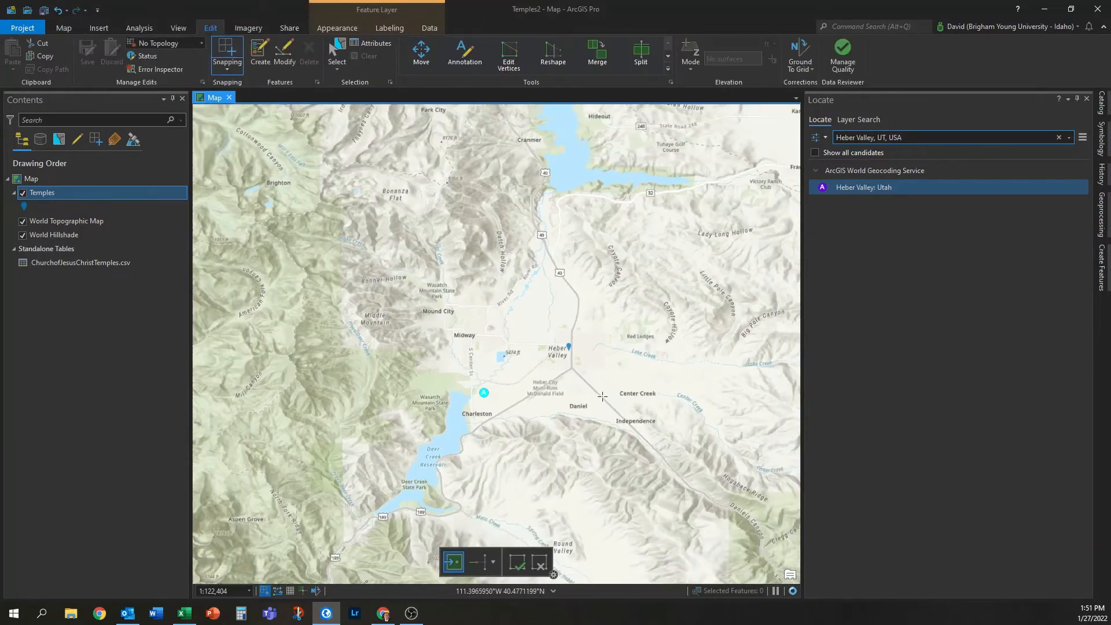
pyautogui.scroll(-8, 631, 419)
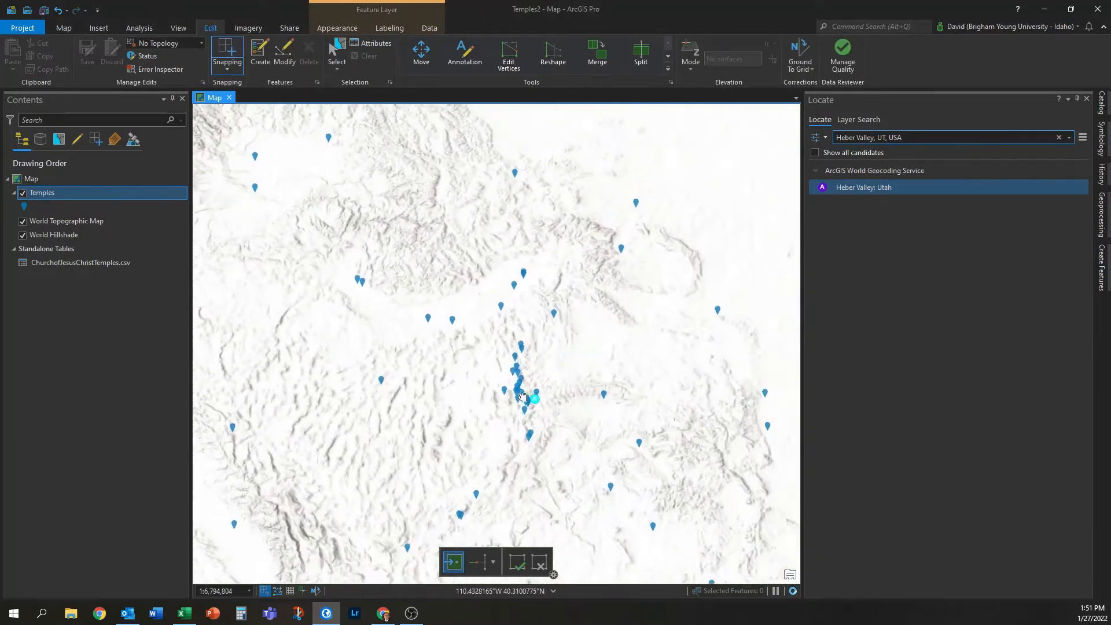
pyautogui.click(1086, 98)
pyautogui.scroll(-3, 843, 396)
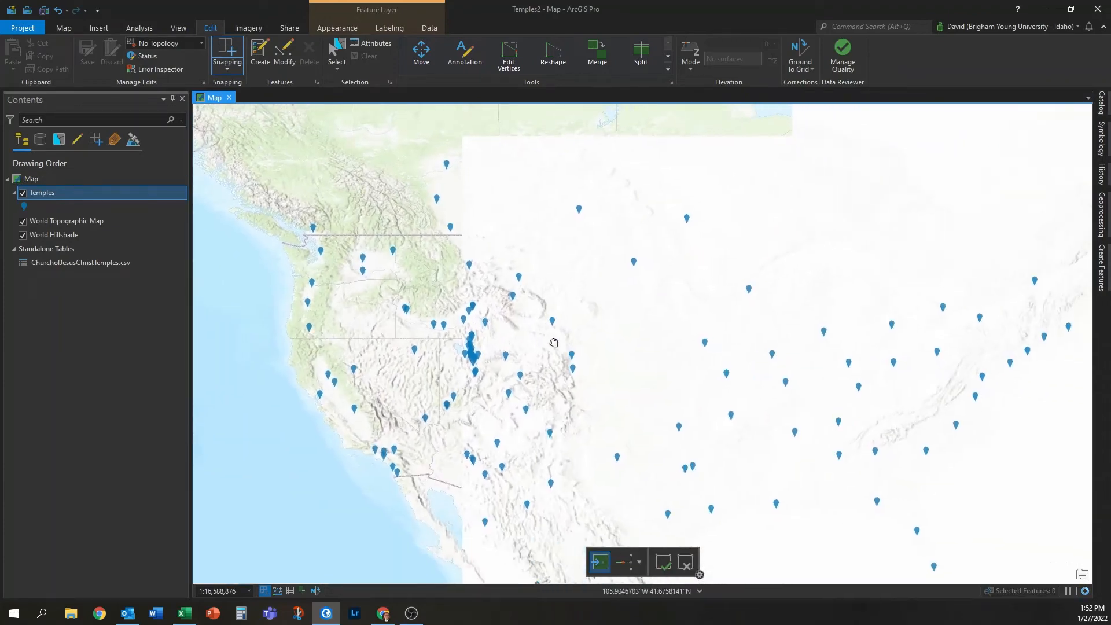
pyautogui.moveTo(843, 397); pyautogui.dragTo(636, 347)
pyautogui.scroll(-4, 756, 372)
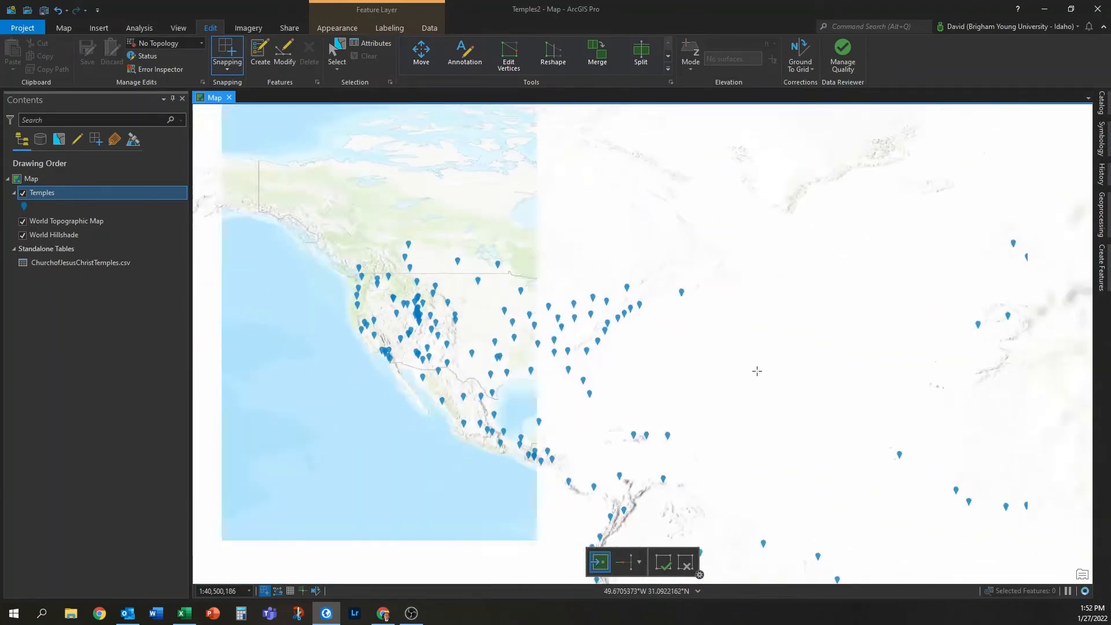
pyautogui.moveTo(828, 359); pyautogui.dragTo(610, 310)
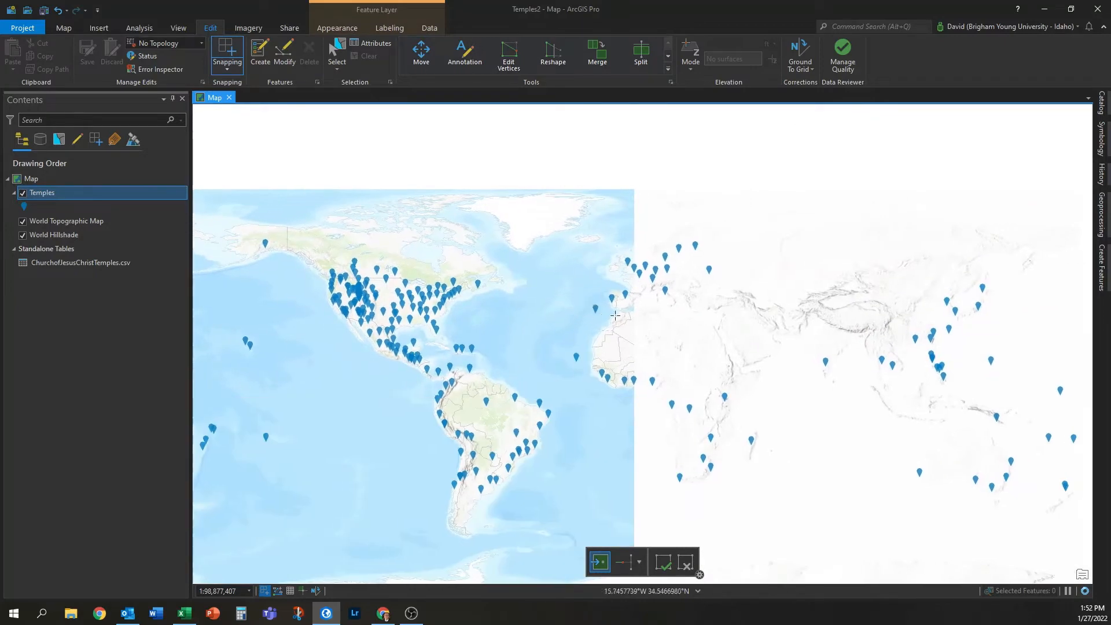
pyautogui.scroll(-2, 690, 337)
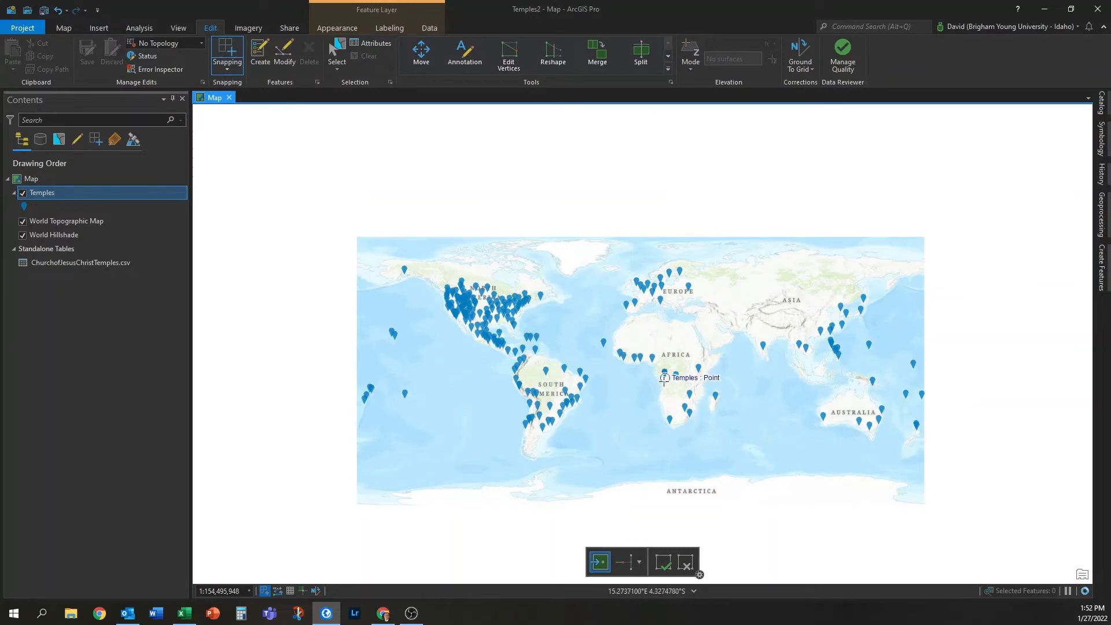
pyautogui.scroll(2, 601, 393)
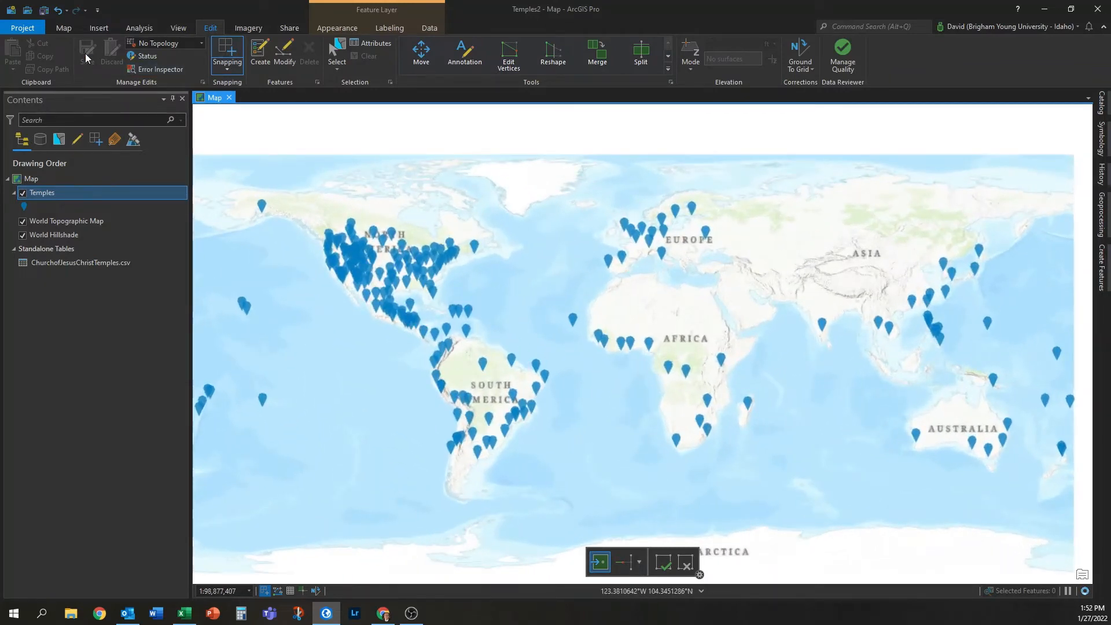
pyautogui.click(64, 28)
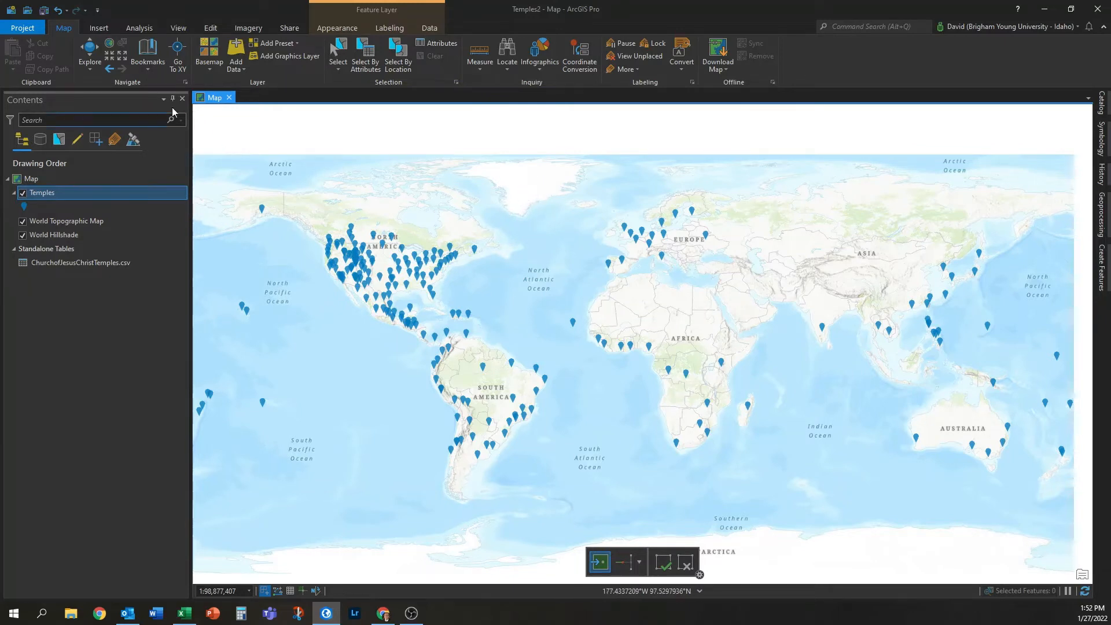
pyautogui.click(90, 55)
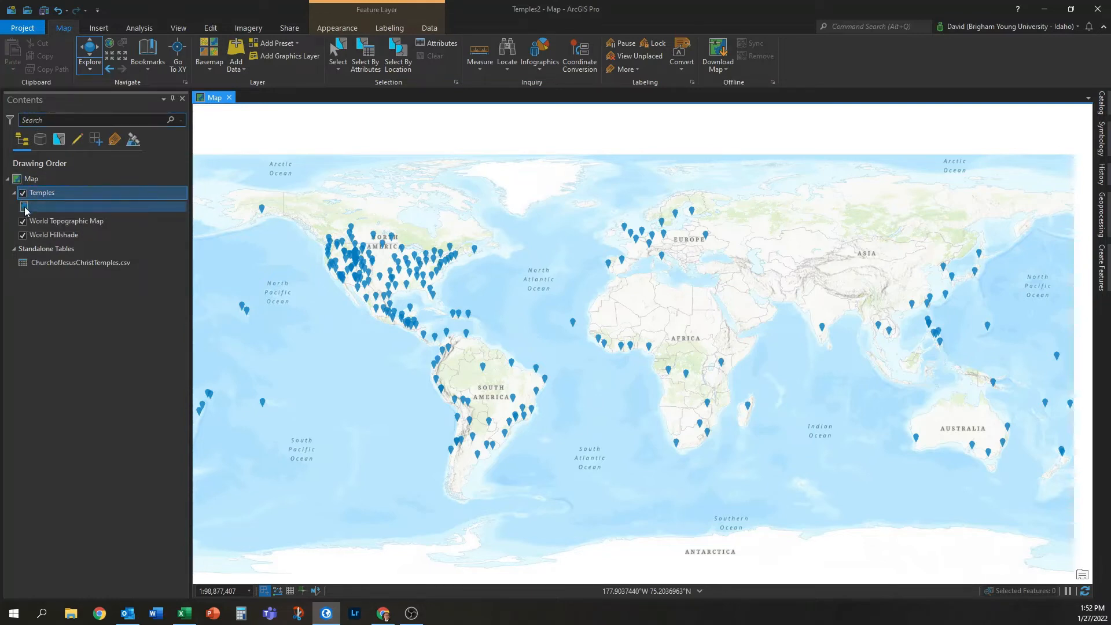
# Symbolize the Temples layer by Unique Values, using Chronology as the category field.
pyautogui.click(1100, 151)
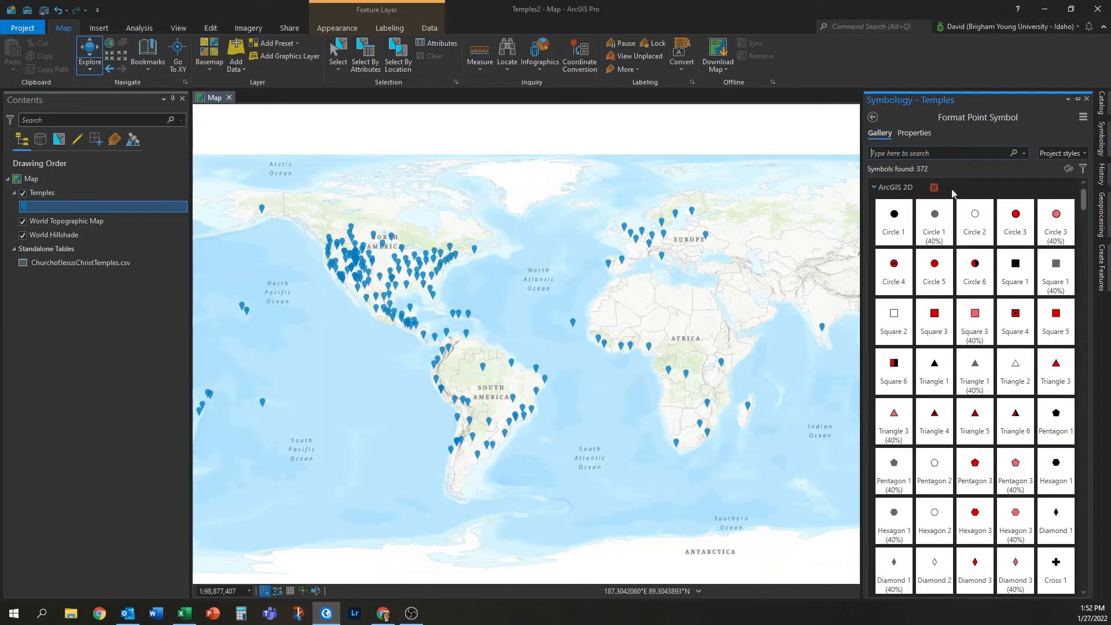
pyautogui.click(872, 118)
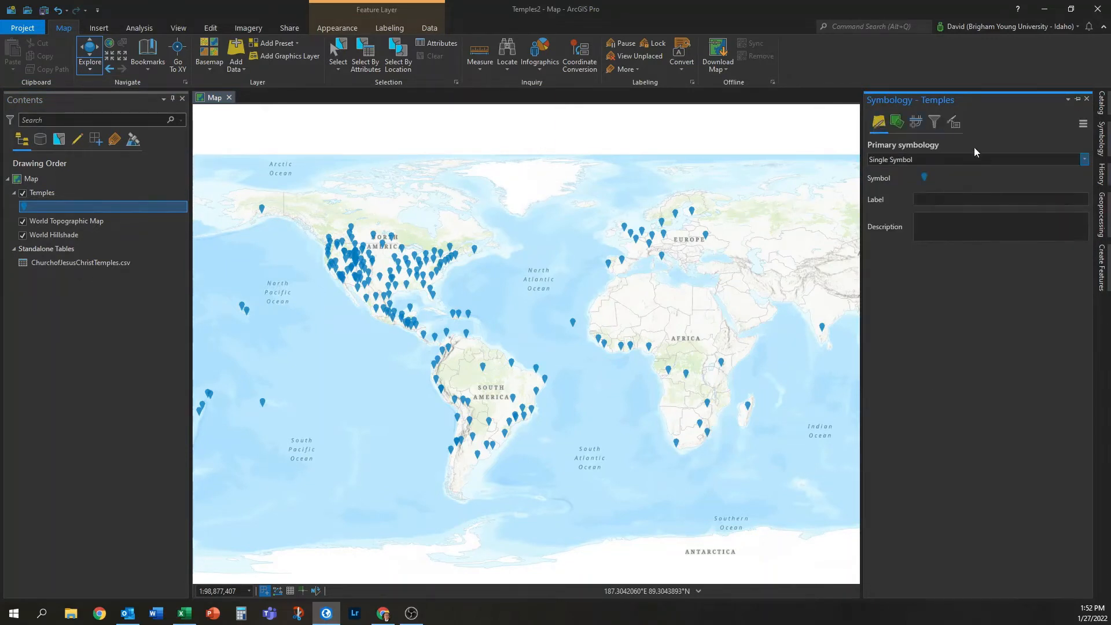
pyautogui.click(1083, 160)
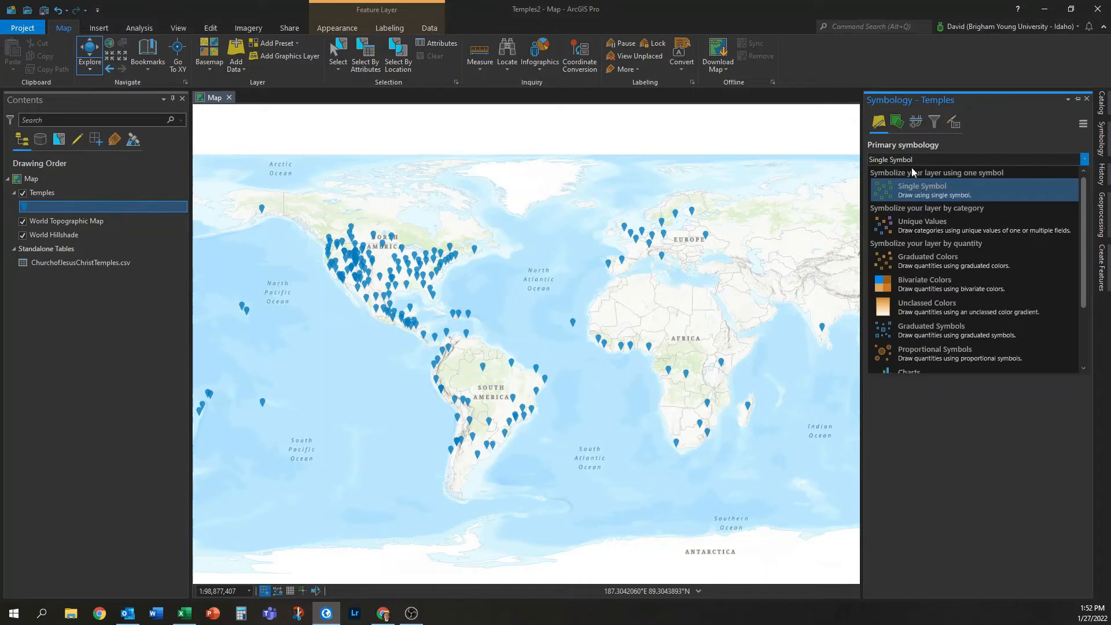
pyautogui.click(954, 227)
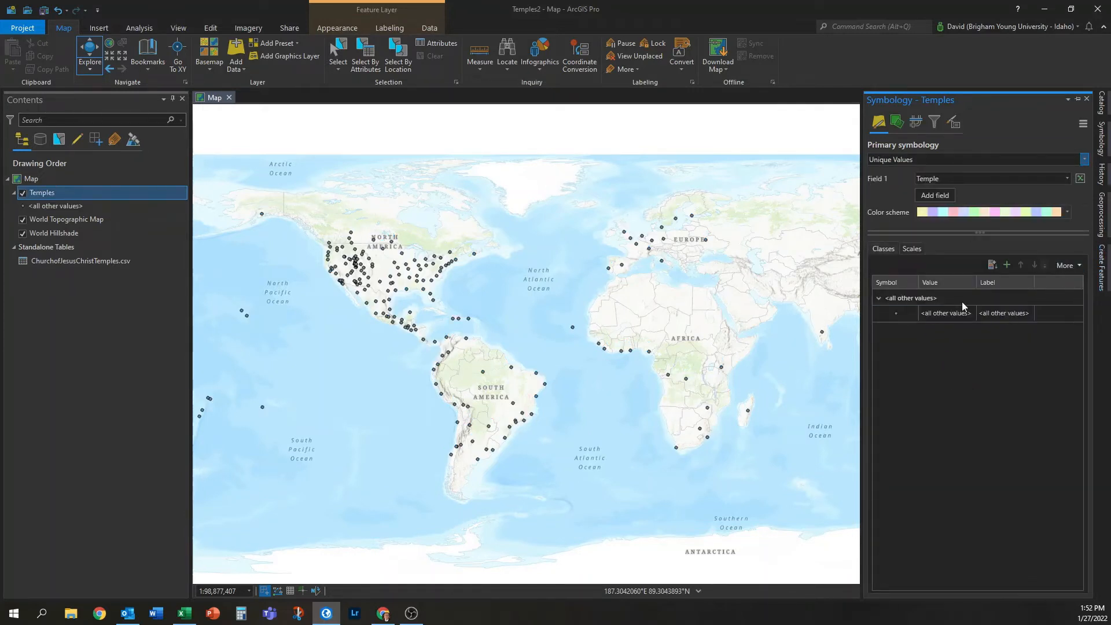
pyautogui.click(1067, 179)
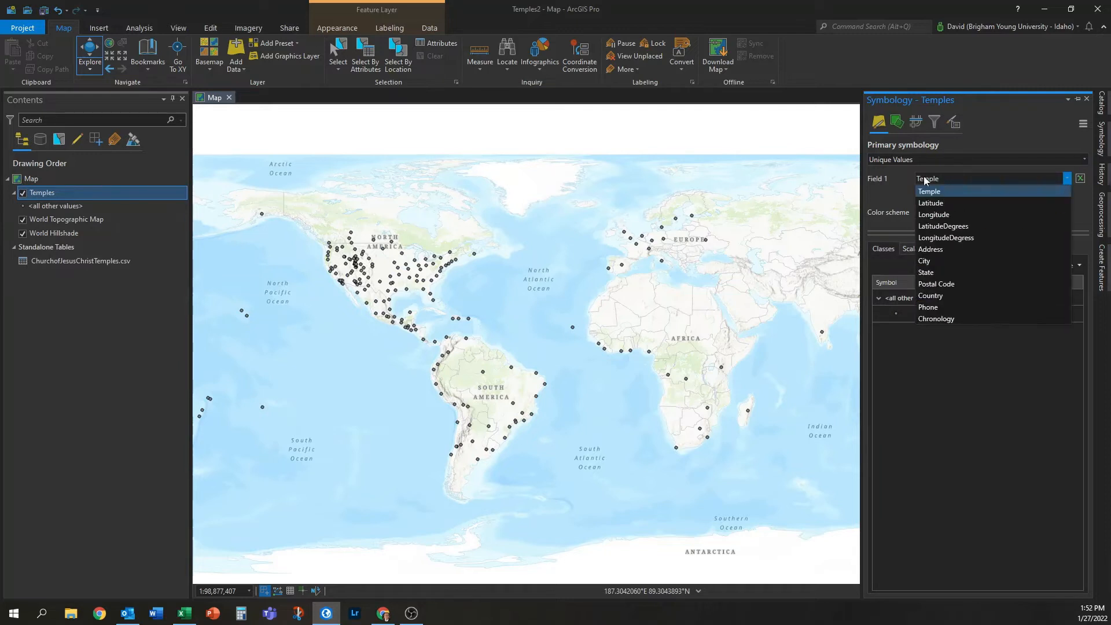
pyautogui.click(935, 321)
pyautogui.click(934, 321)
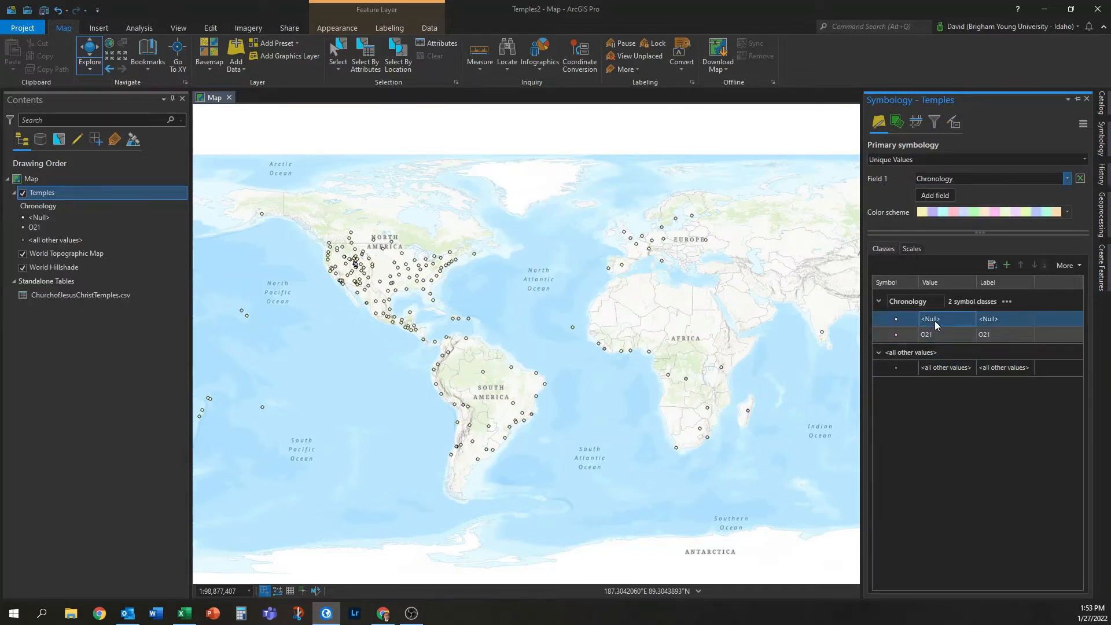
# Search the symbol gallery for "church" and assign the largest Place of Worship symbol to the O21 class.
pyautogui.click(940, 335)
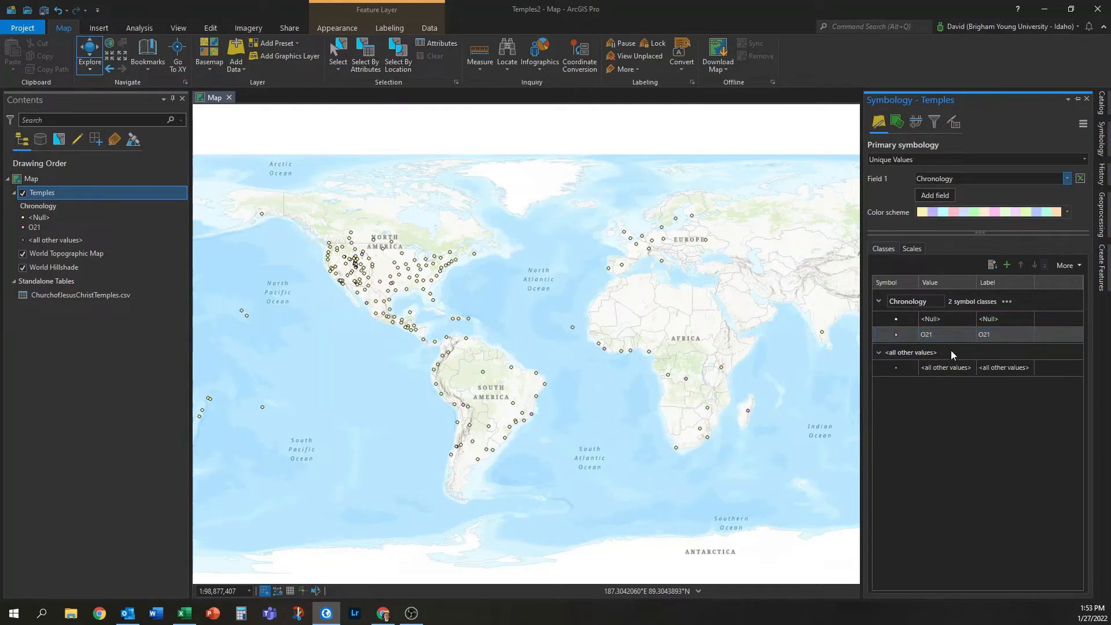
pyautogui.click(895, 335)
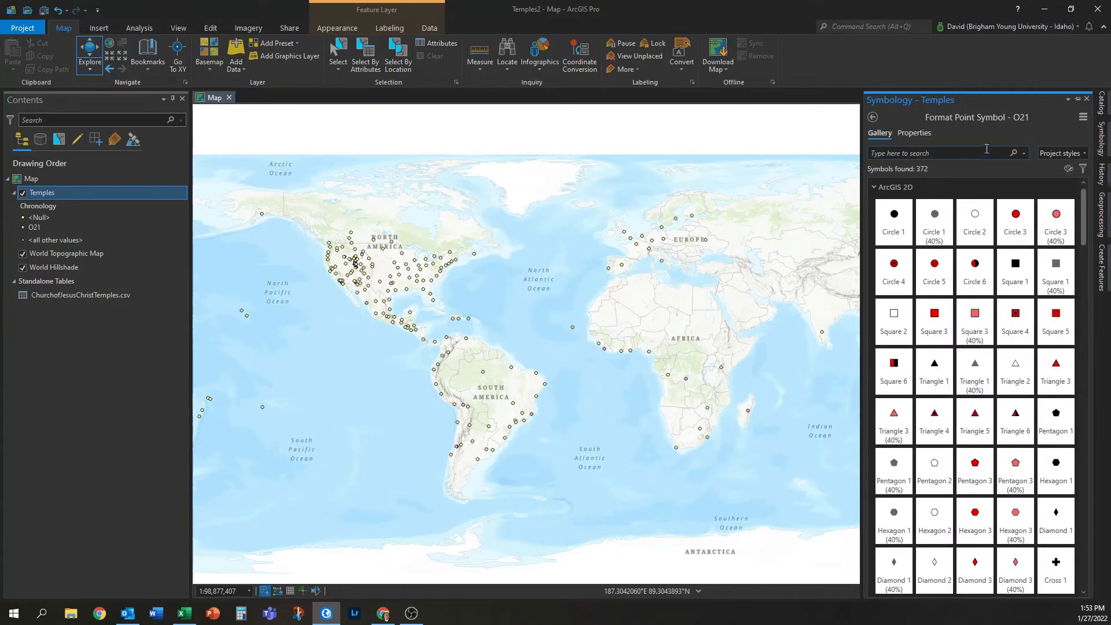
pyautogui.write('church')
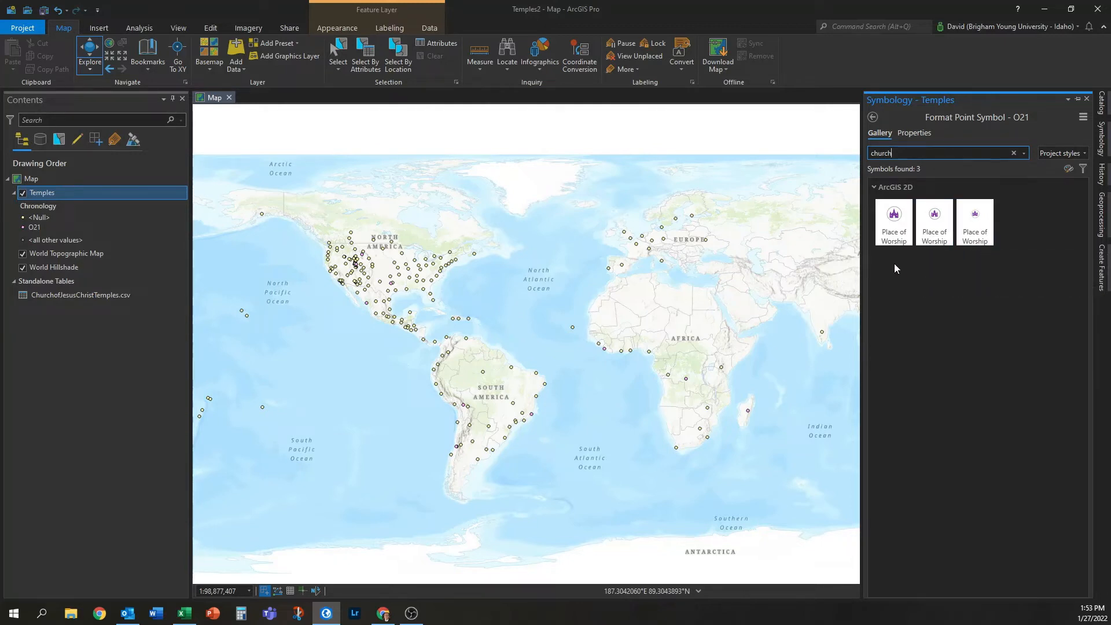
pyautogui.click(894, 221)
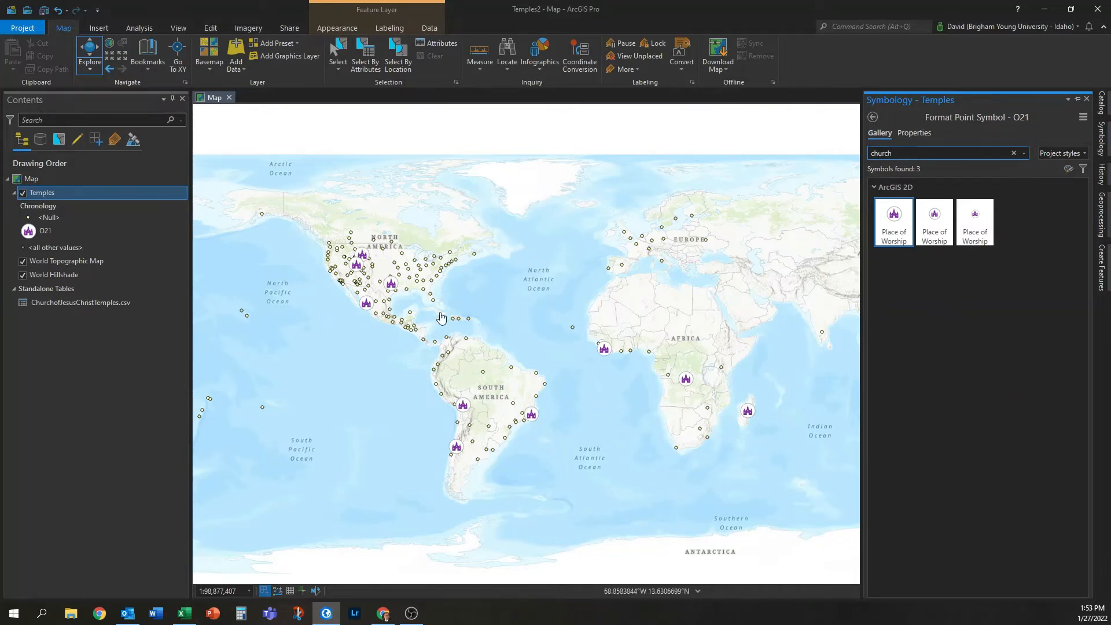
# Make the O21 class symbol red and 21 pt in size, apply it, and return to the primary symbology.
pyautogui.click(910, 134)
pyautogui.click(1083, 206)
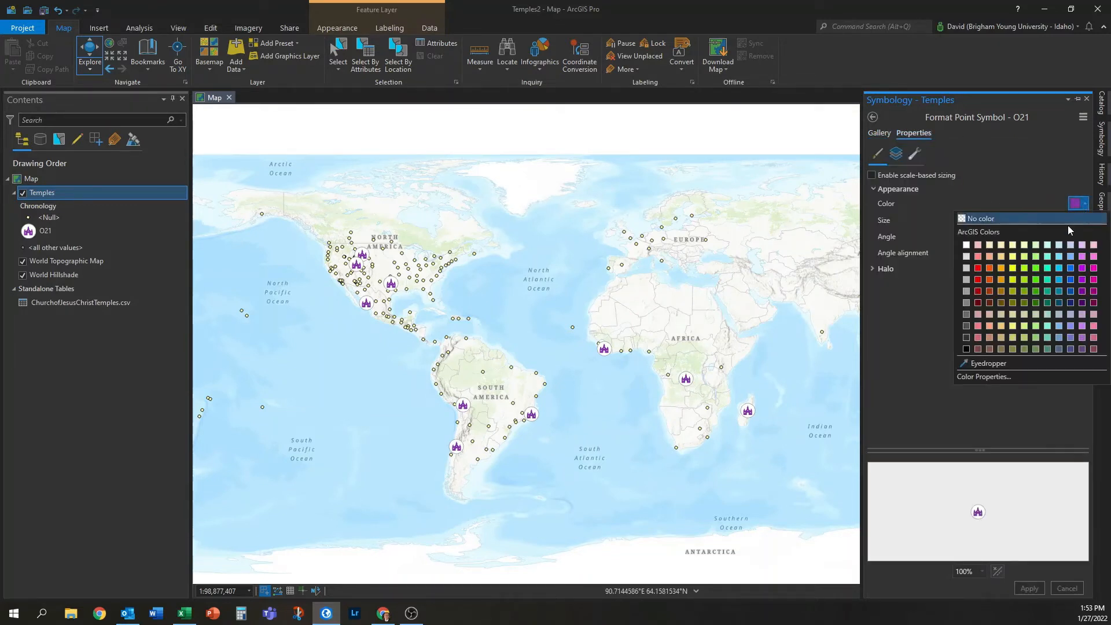
pyautogui.click(978, 268)
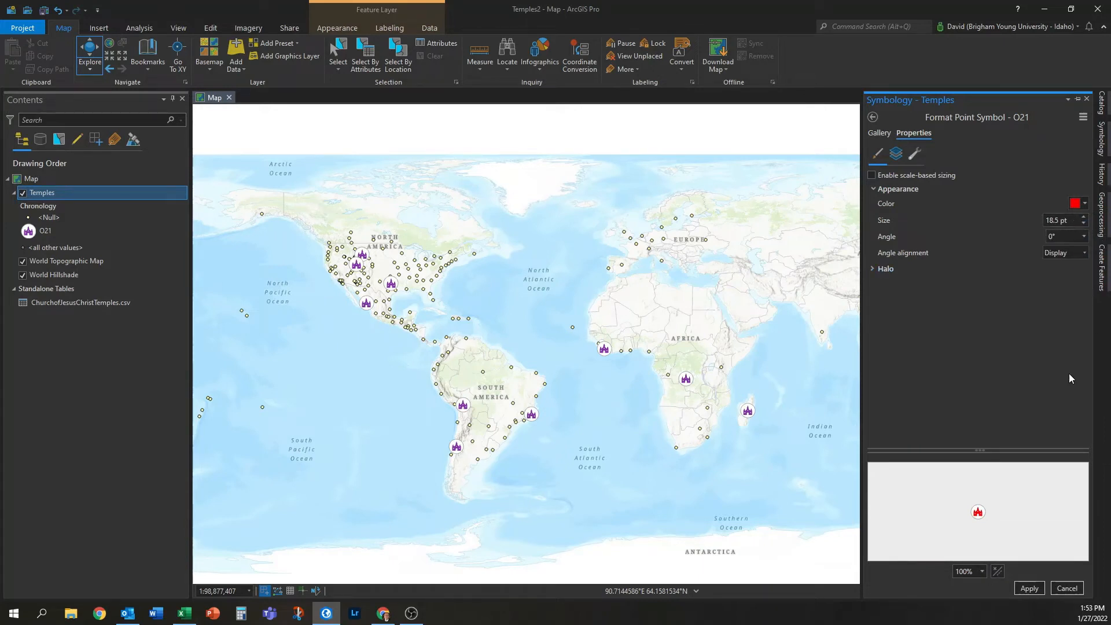
pyautogui.click(1084, 217)
pyautogui.click(1084, 217)
pyautogui.click(1032, 586)
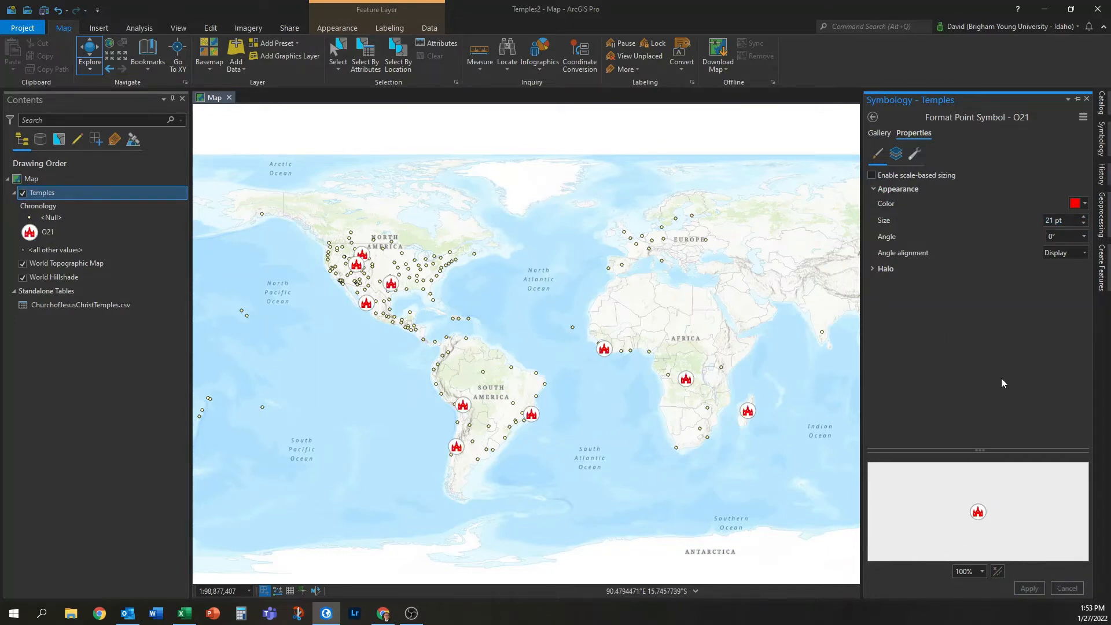
pyautogui.click(873, 120)
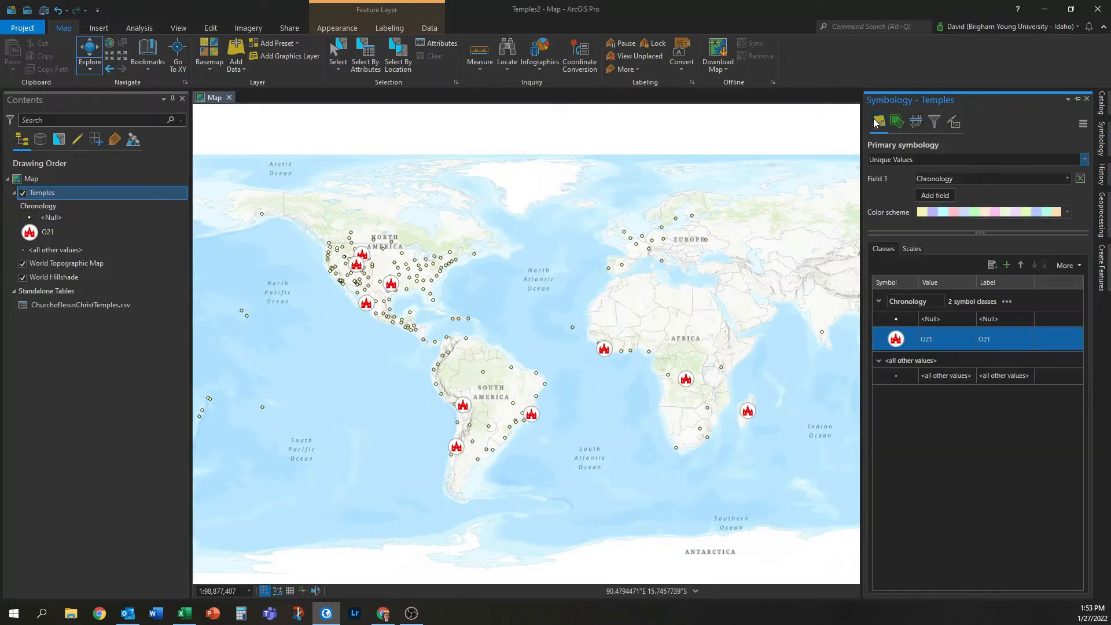
# Search the symbol gallery for "church" and assign the smallest Place of Worship symbol to the <Null> class.
pyautogui.click(896, 322)
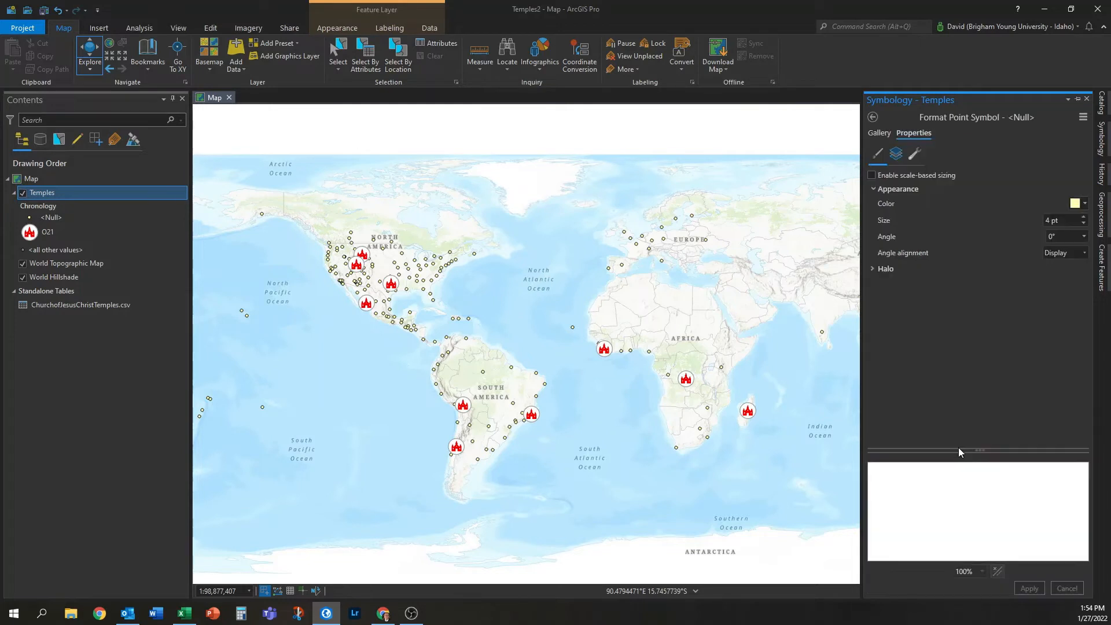
pyautogui.click(878, 133)
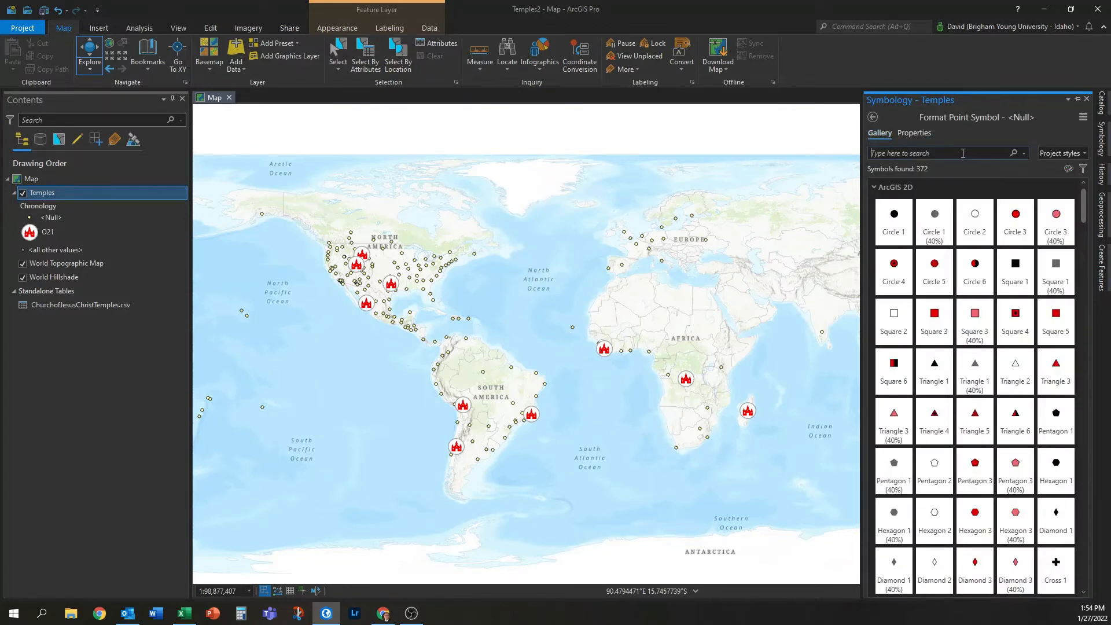
pyautogui.click(963, 154)
pyautogui.write('church')
pyautogui.press('Return')
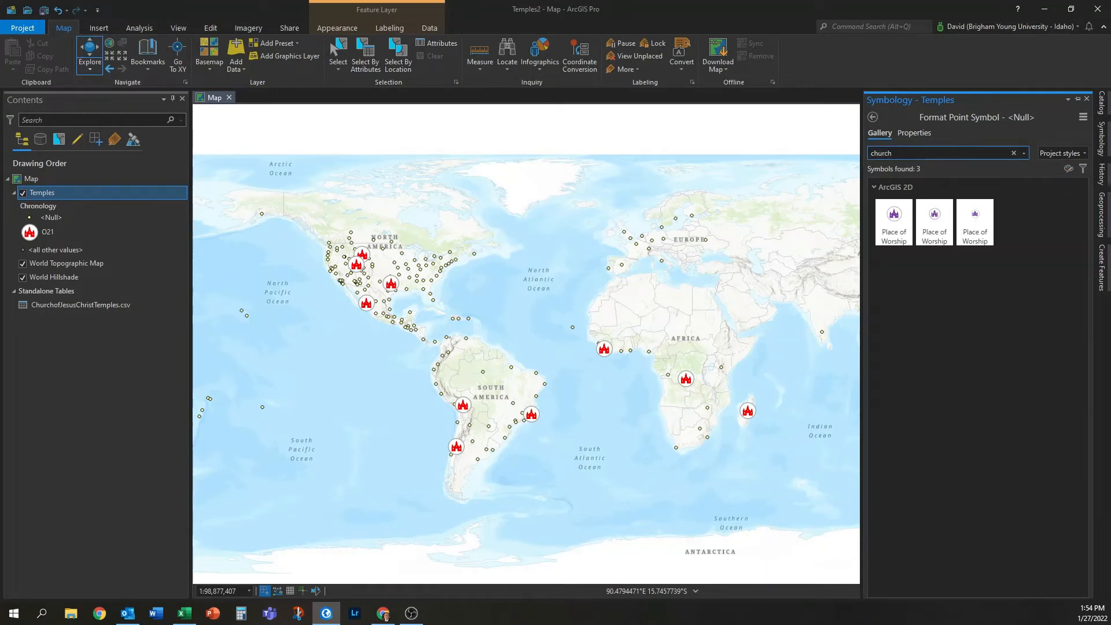
pyautogui.click(974, 222)
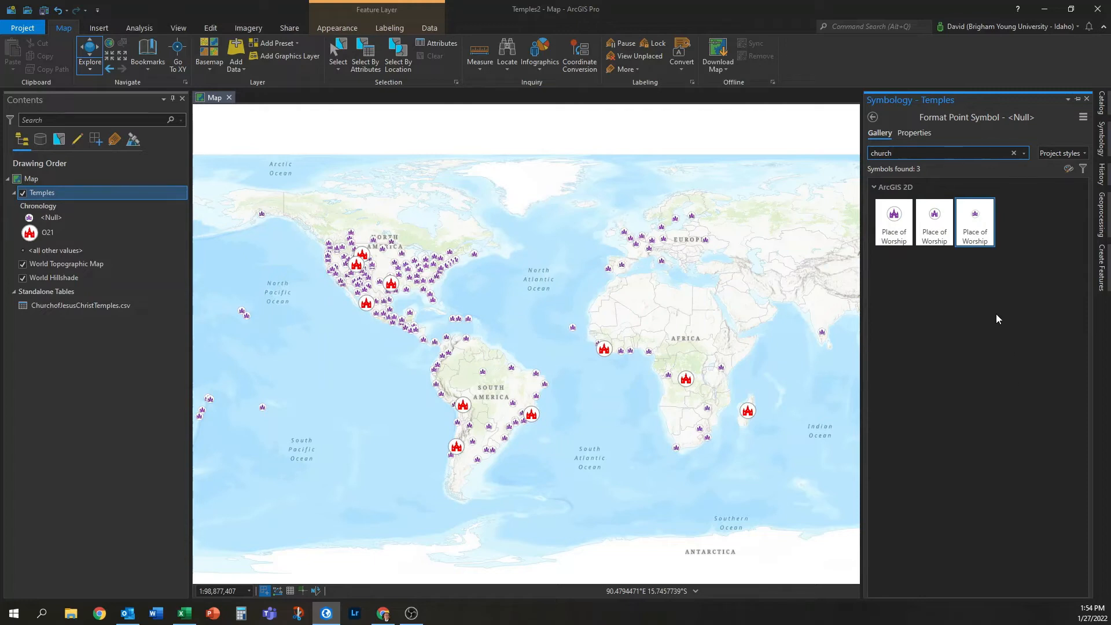
# Make the <Null> class symbol blue and 12 pt in size, apply it, and close the Symbology pane.
pyautogui.click(912, 132)
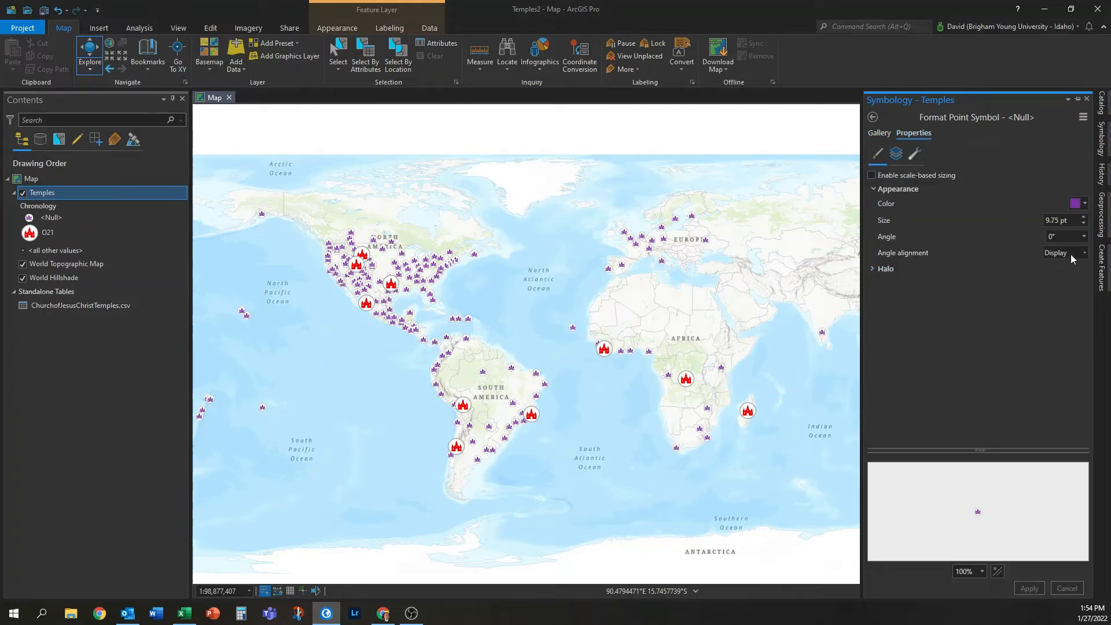
pyautogui.click(1084, 205)
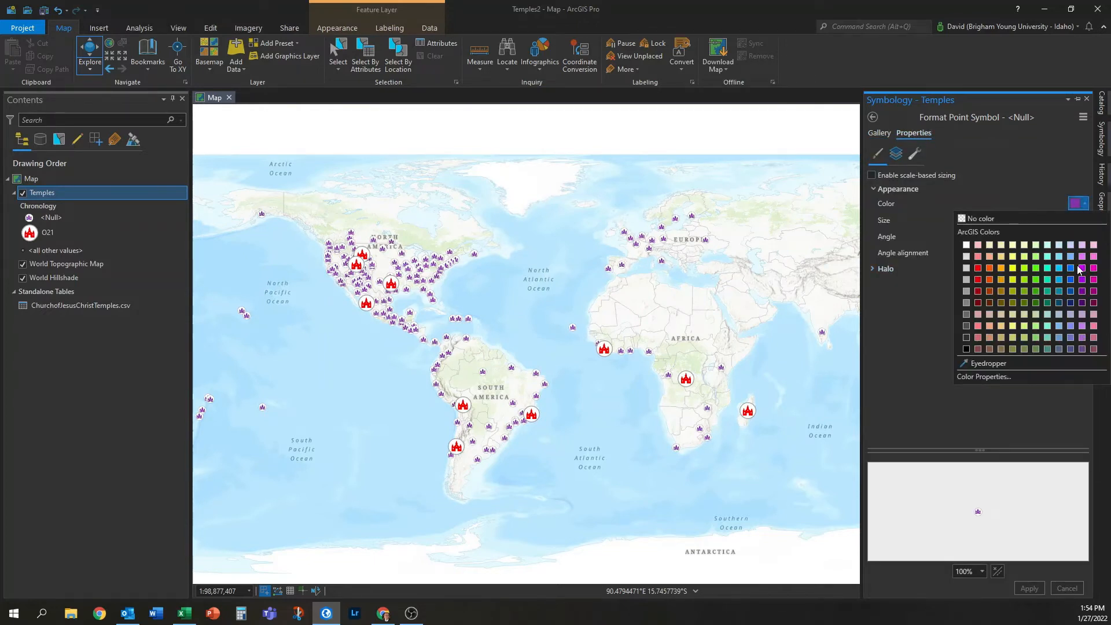
pyautogui.click(1071, 268)
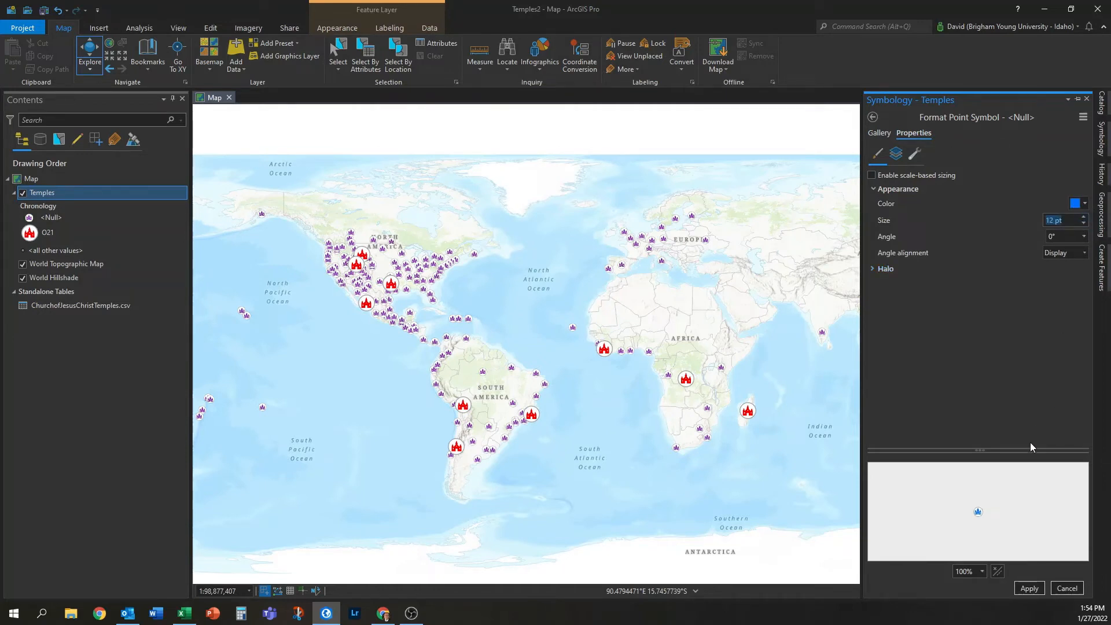
pyautogui.click(1029, 587)
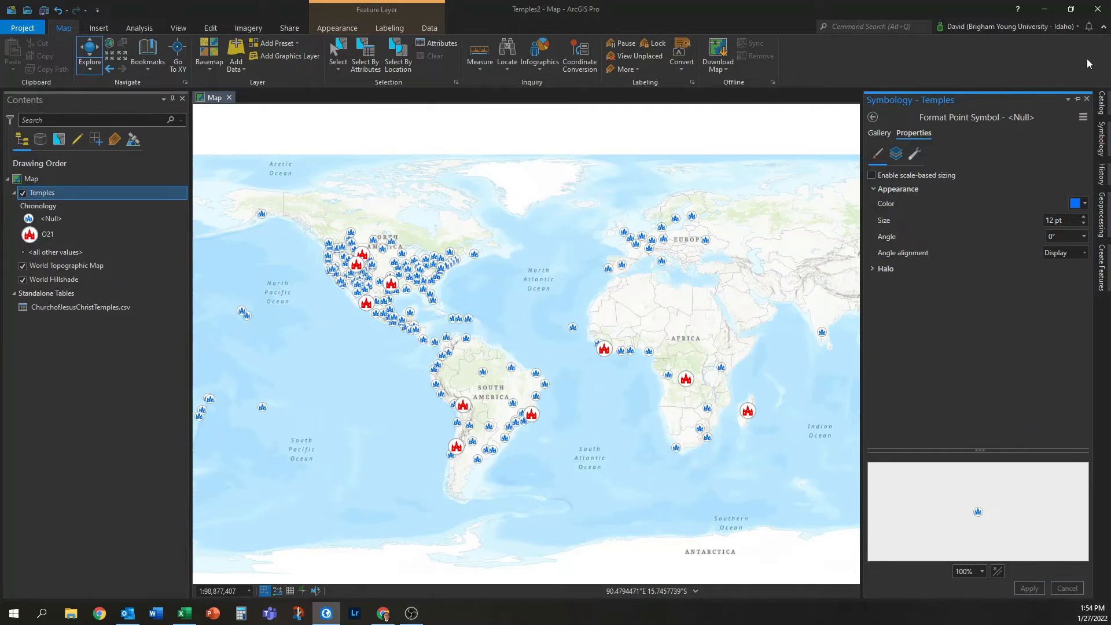
pyautogui.click(1086, 99)
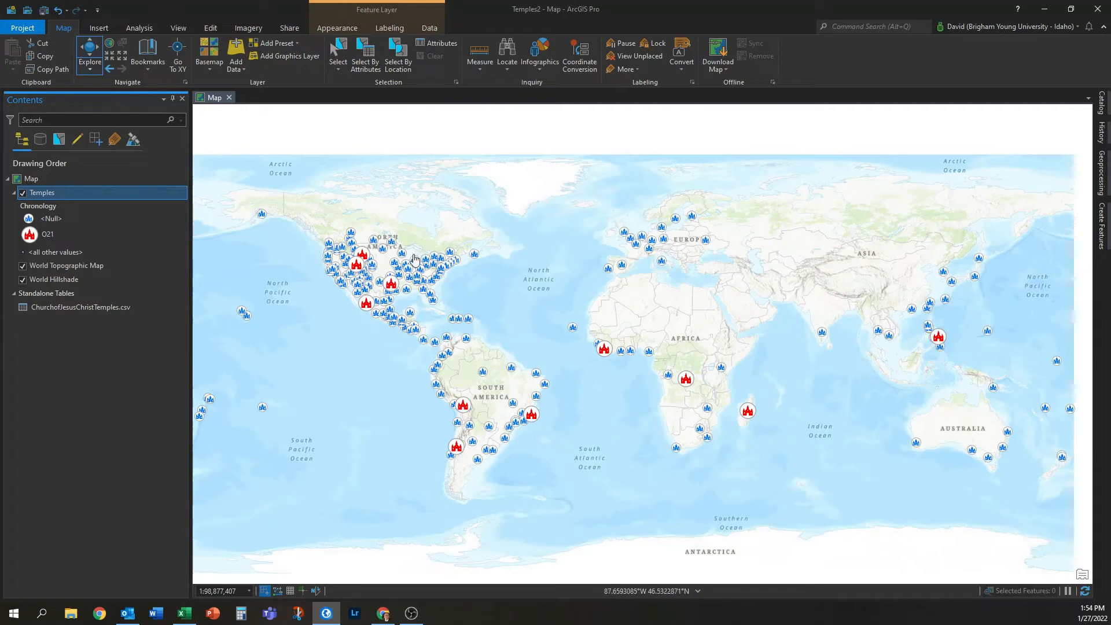
# Open the Temples attribute table and set the Chronology of the Kaohsiung Taiwan Temple to O21.
pyautogui.rightClick(58, 193)
pyautogui.click(120, 243)
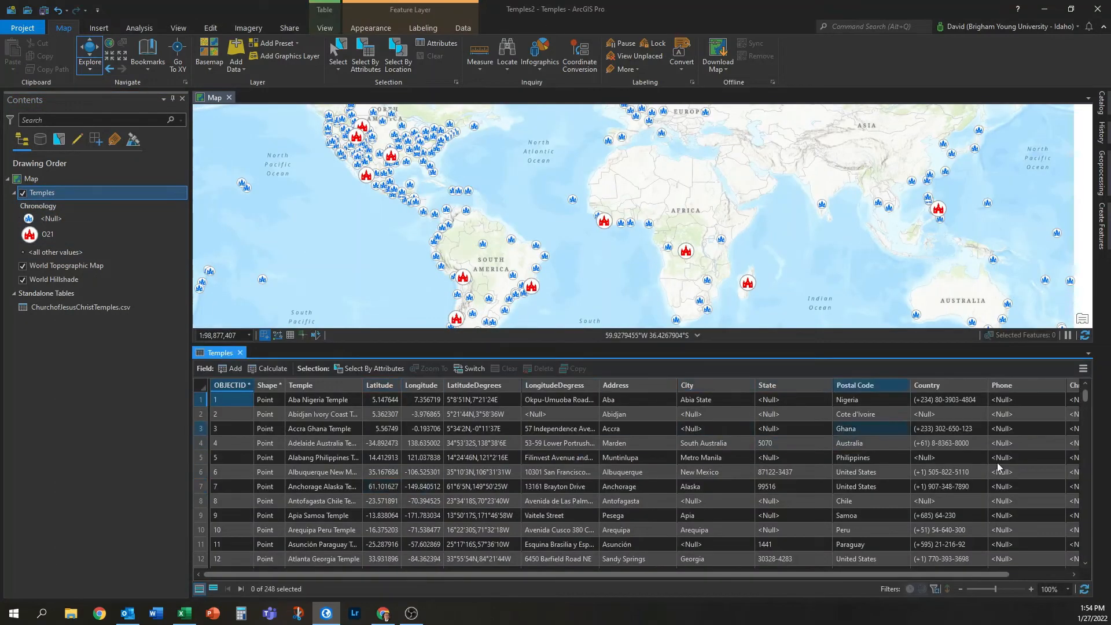
pyautogui.scroll(-17, 566, 463)
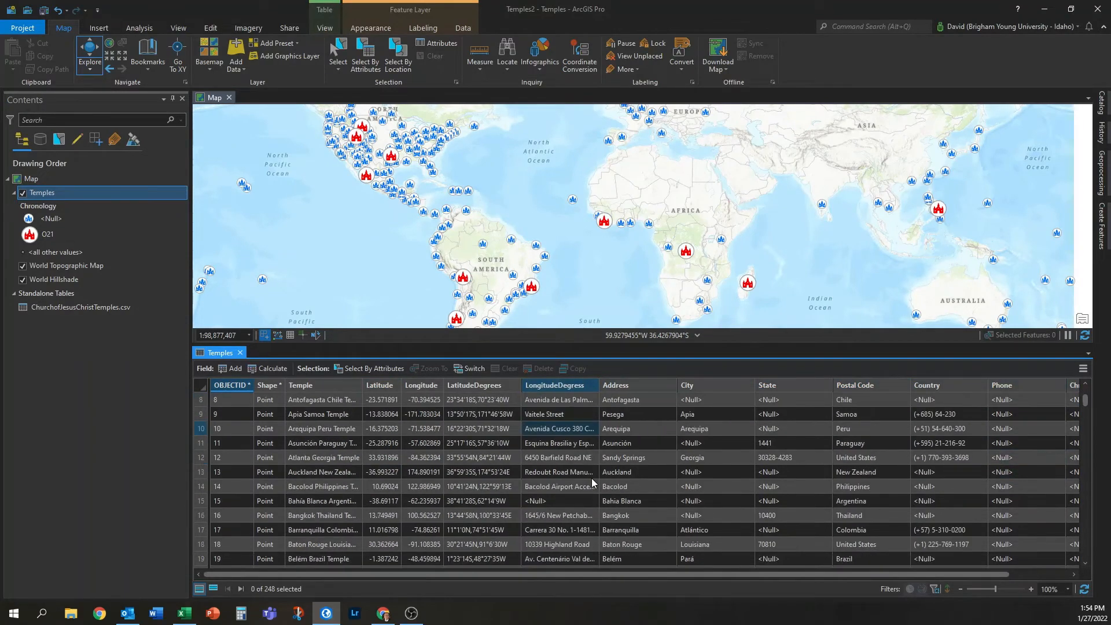
pyautogui.scroll(-15, 591, 483)
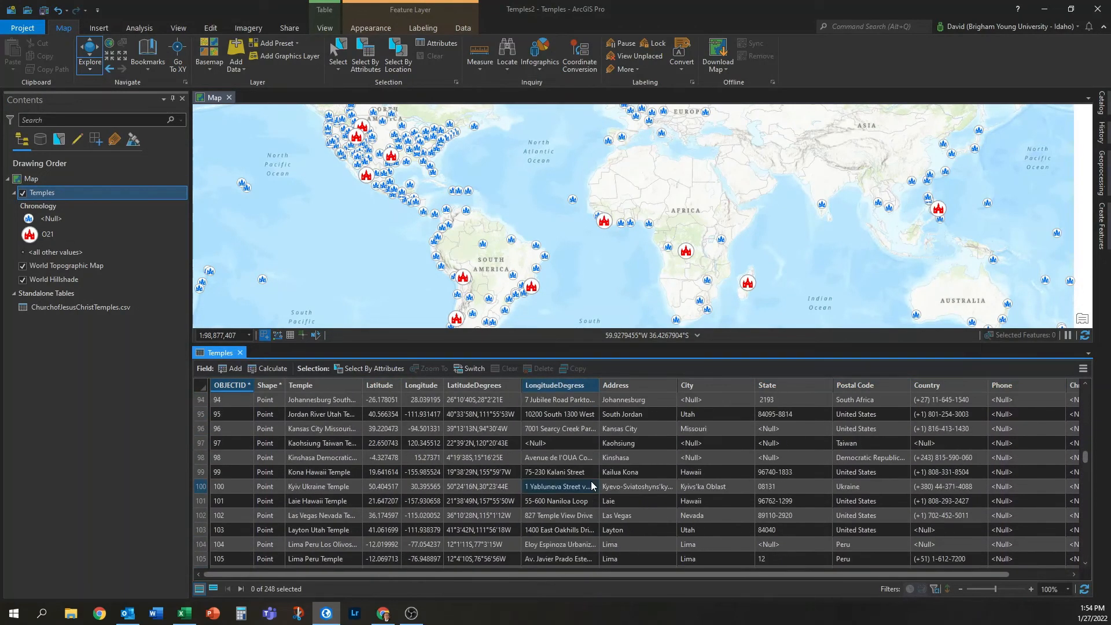
pyautogui.scroll(-1, 445, 497)
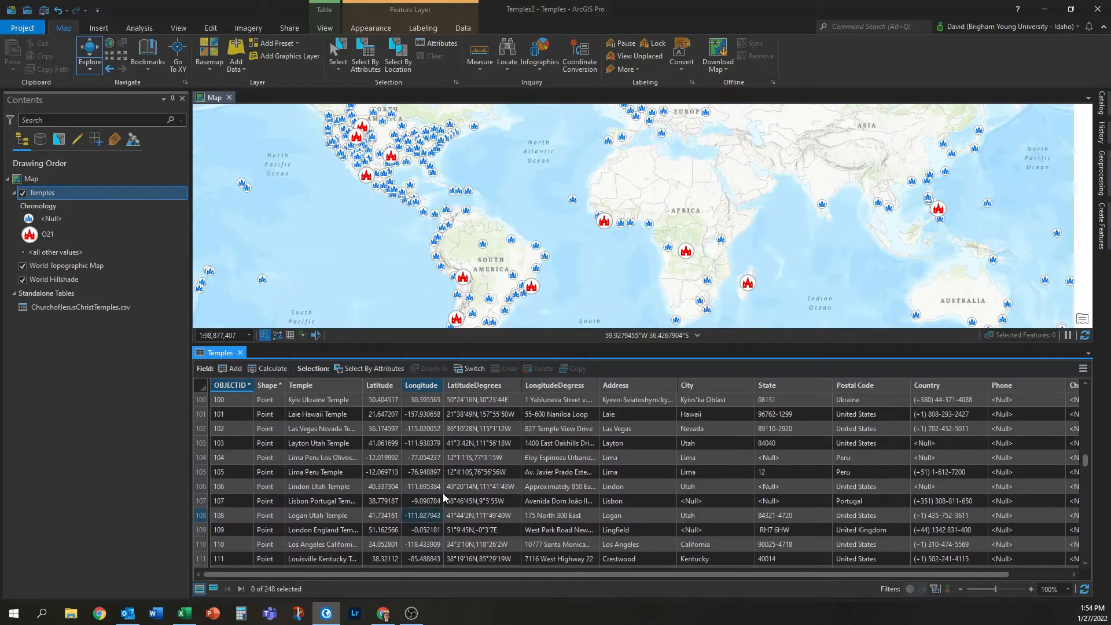
pyautogui.scroll(2, 428, 491)
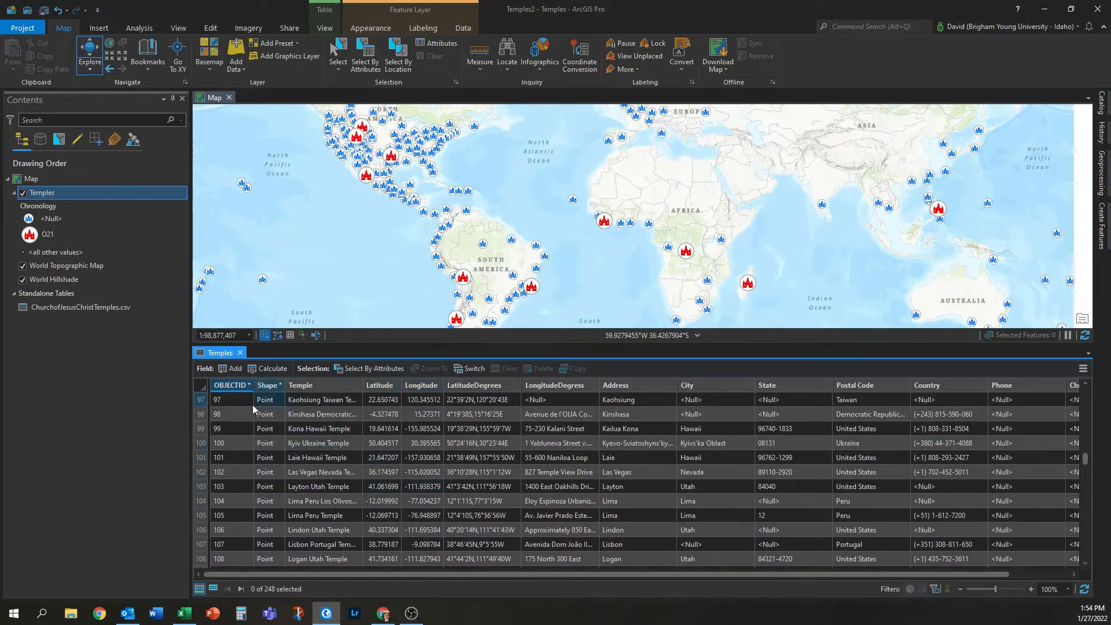
pyautogui.click(201, 399)
pyautogui.moveTo(717, 575); pyautogui.dragTo(952, 567)
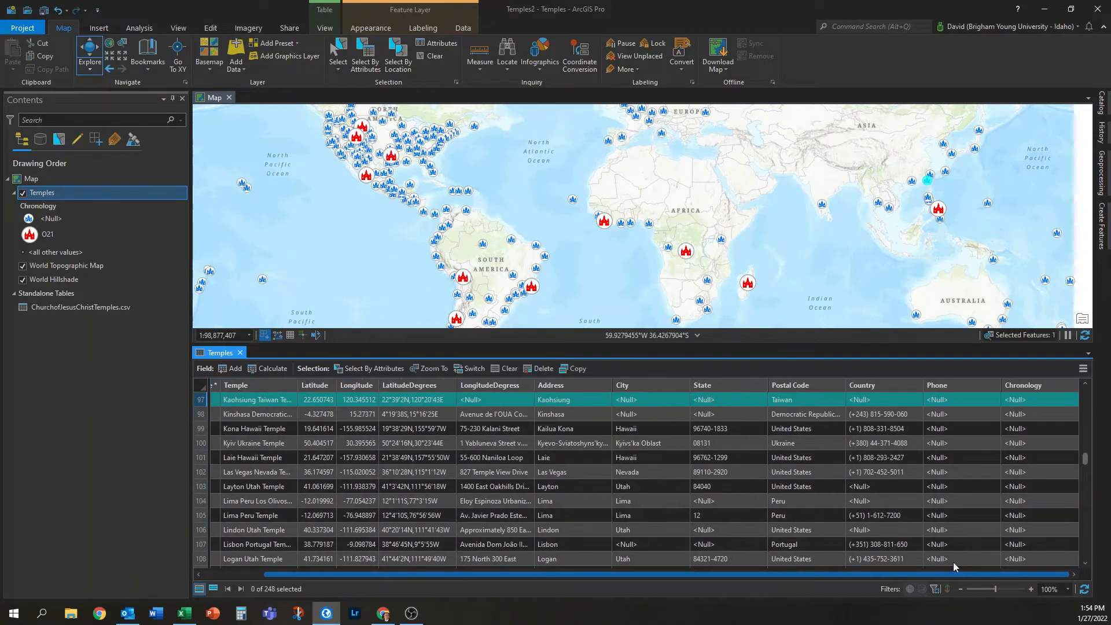
pyautogui.click(1036, 399)
pyautogui.click(1036, 399)
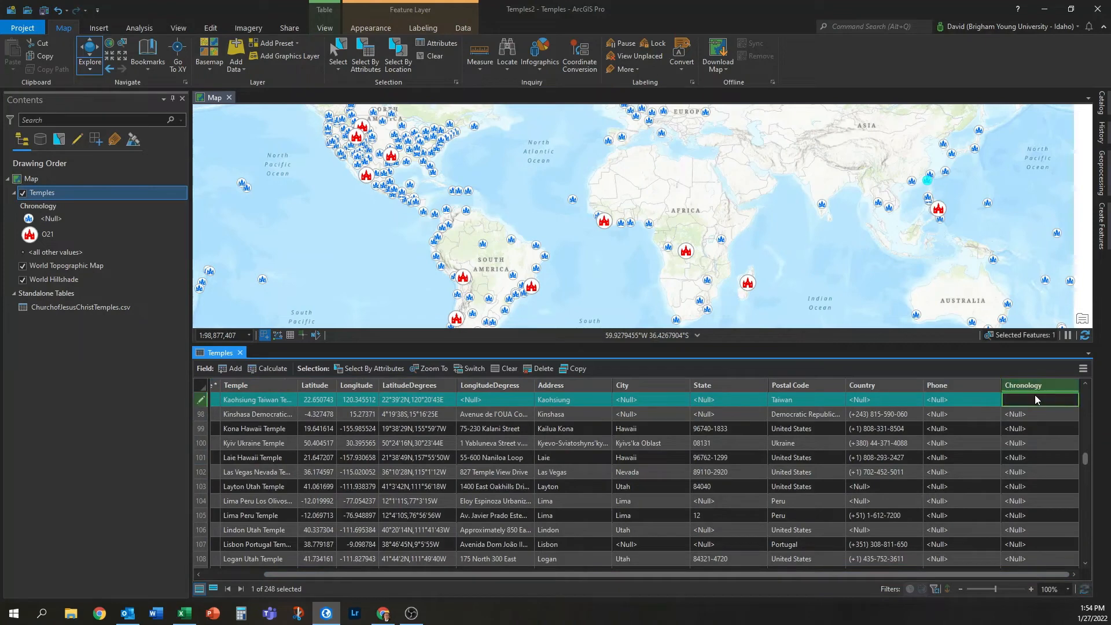
pyautogui.write('O21')
pyautogui.press('Return')
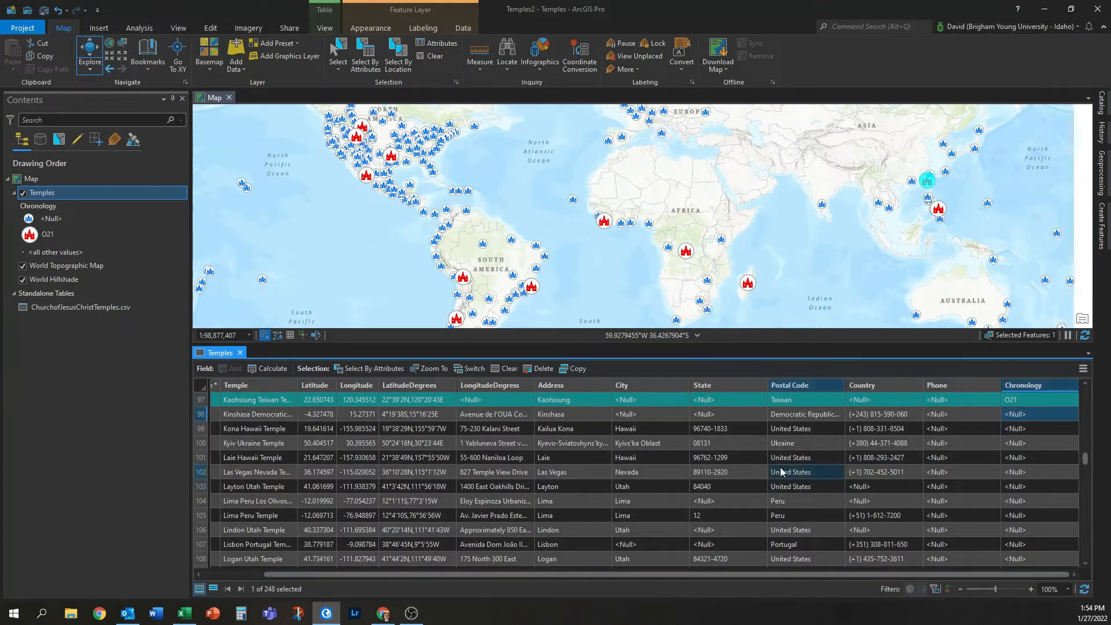
# Set the Chronology of the Rexburg Idaho North Temple record to O21 and clear the selection.
pyautogui.scroll(-2, 1032, 510)
pyautogui.moveTo(1084, 461); pyautogui.dragTo(1085, 491)
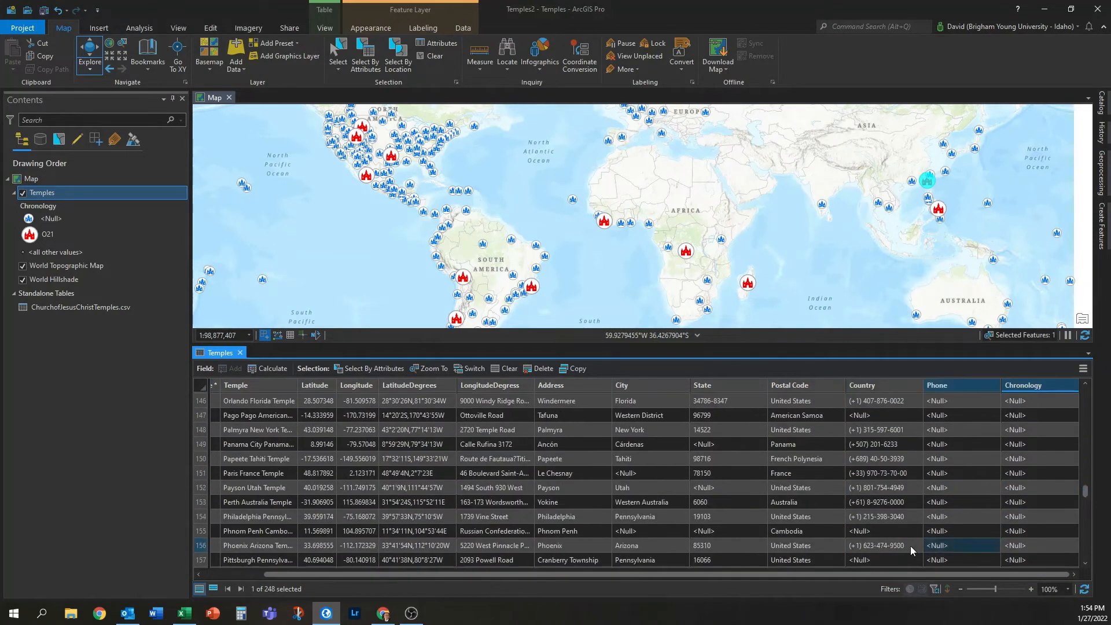
pyautogui.moveTo(866, 574); pyautogui.dragTo(532, 567)
pyautogui.scroll(-4, 567, 519)
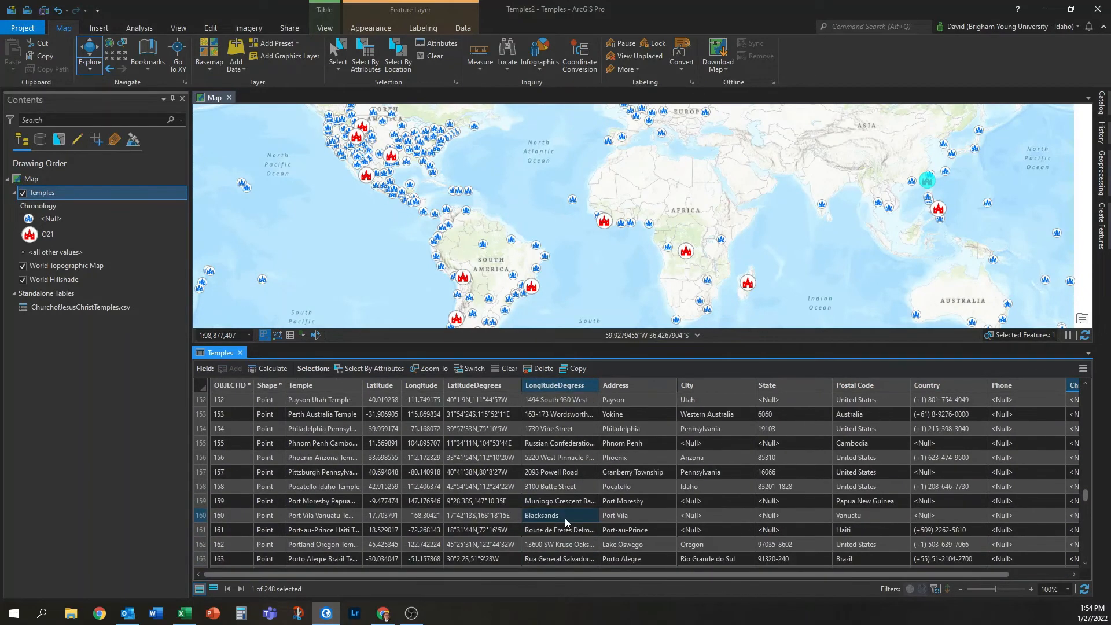
pyautogui.scroll(-2, 569, 525)
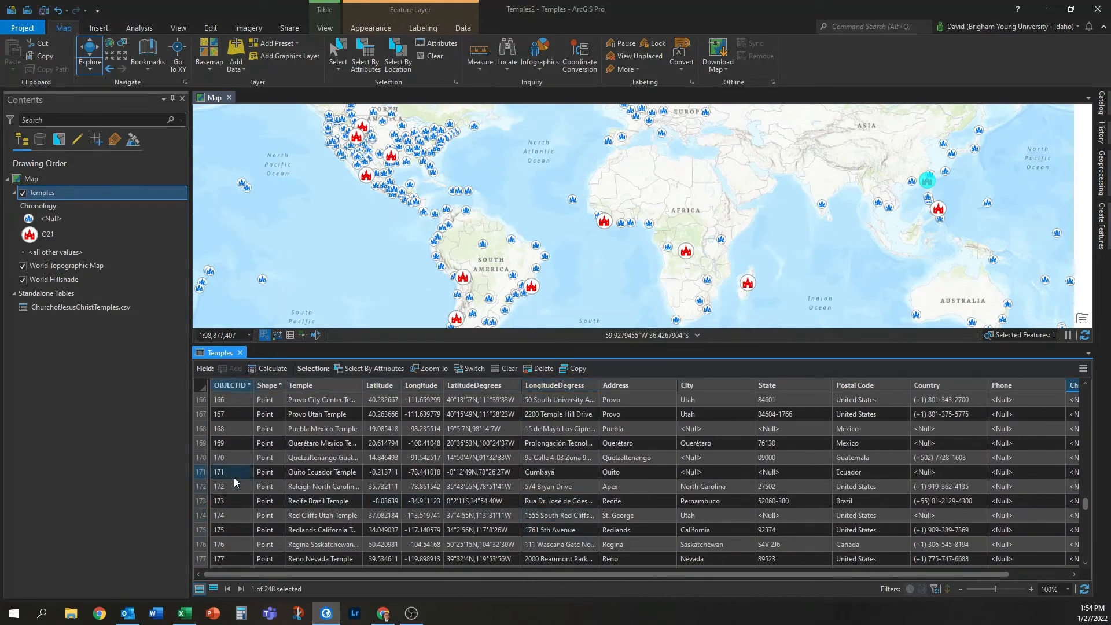
pyautogui.scroll(-1, 207, 548)
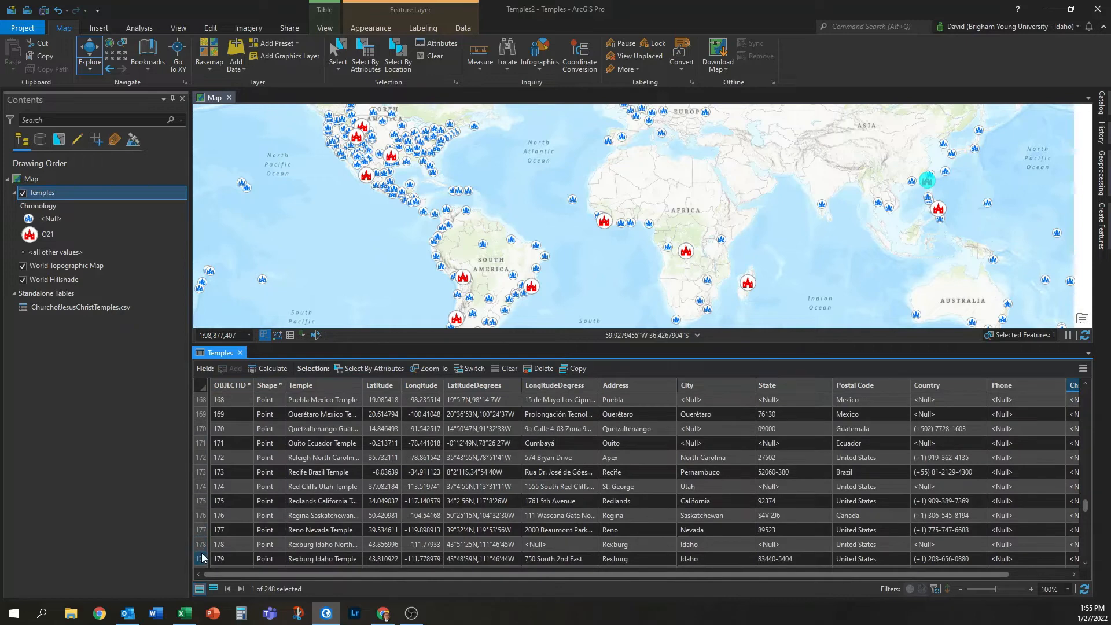
pyautogui.click(201, 545)
pyautogui.moveTo(394, 574); pyautogui.dragTo(868, 574)
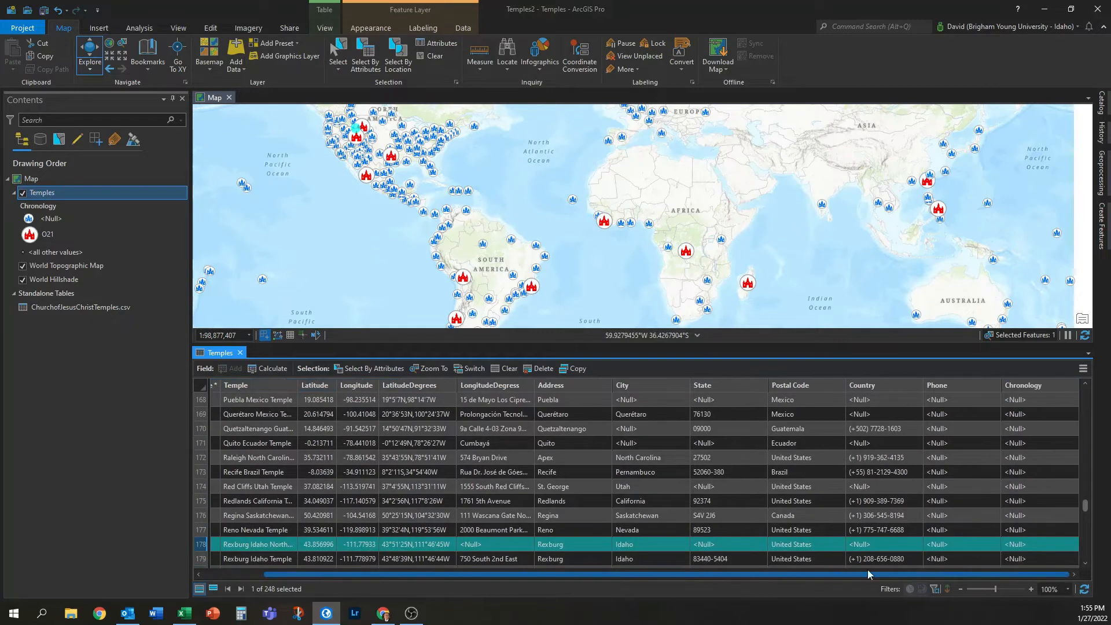
pyautogui.doubleClick(1032, 545)
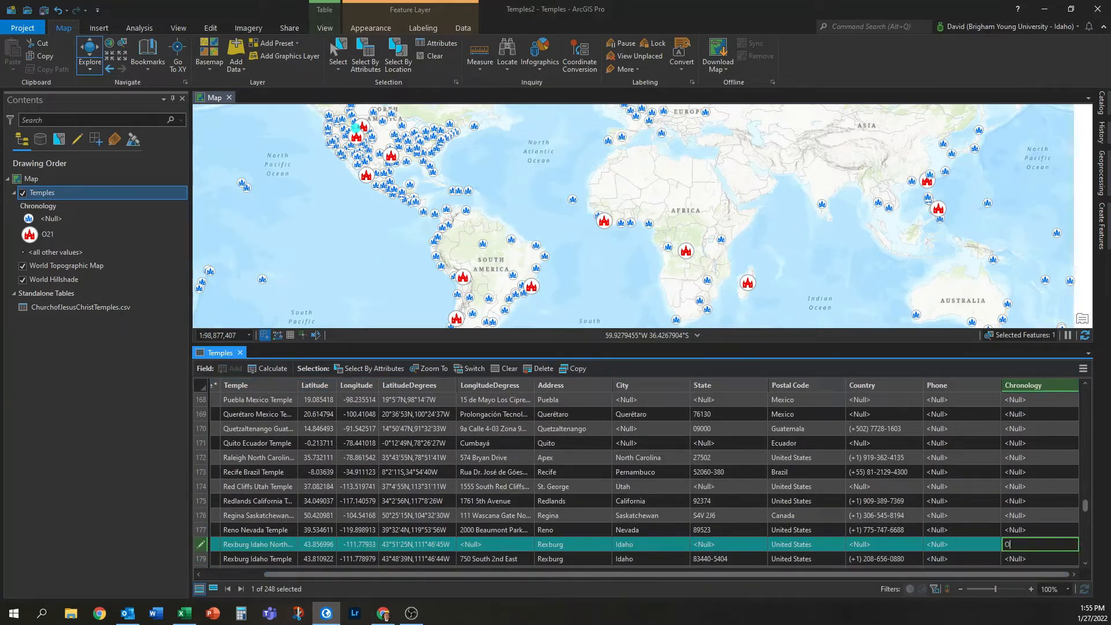
pyautogui.press('Return')
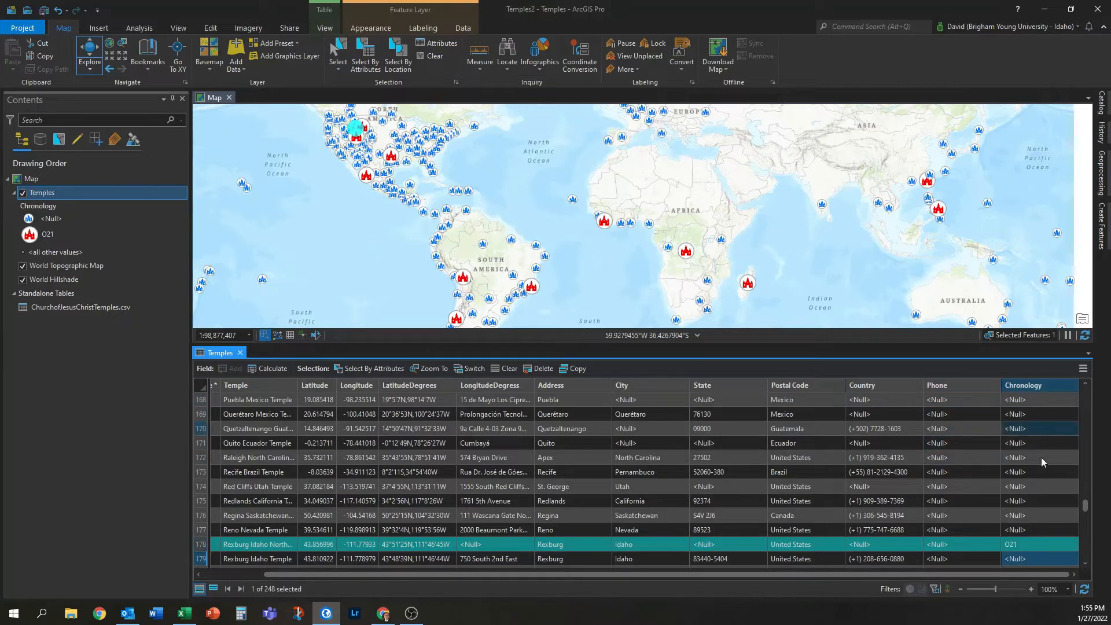
pyautogui.click(434, 56)
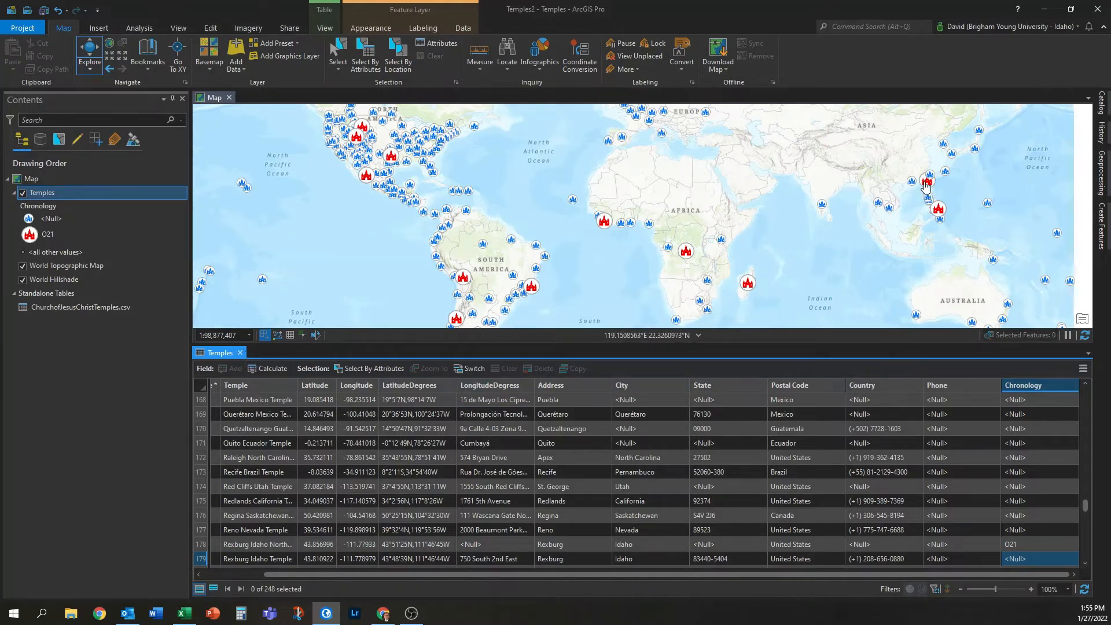
# Close the Temples attribute table and view the symbolized temples on the world map.
pyautogui.scroll(2, 353, 130)
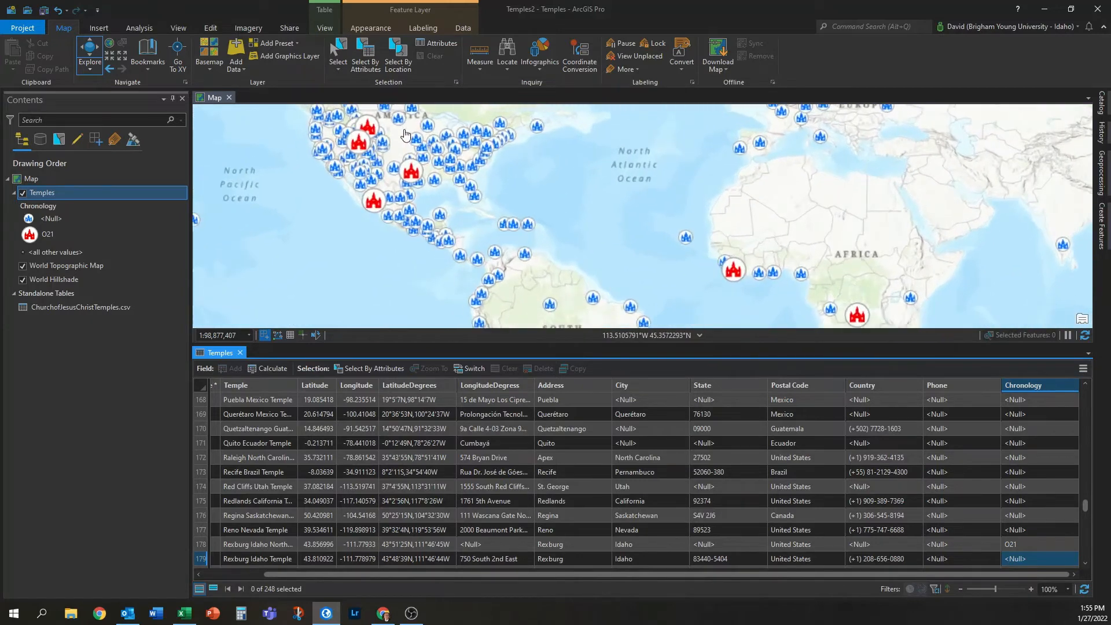
pyautogui.scroll(-2, 361, 144)
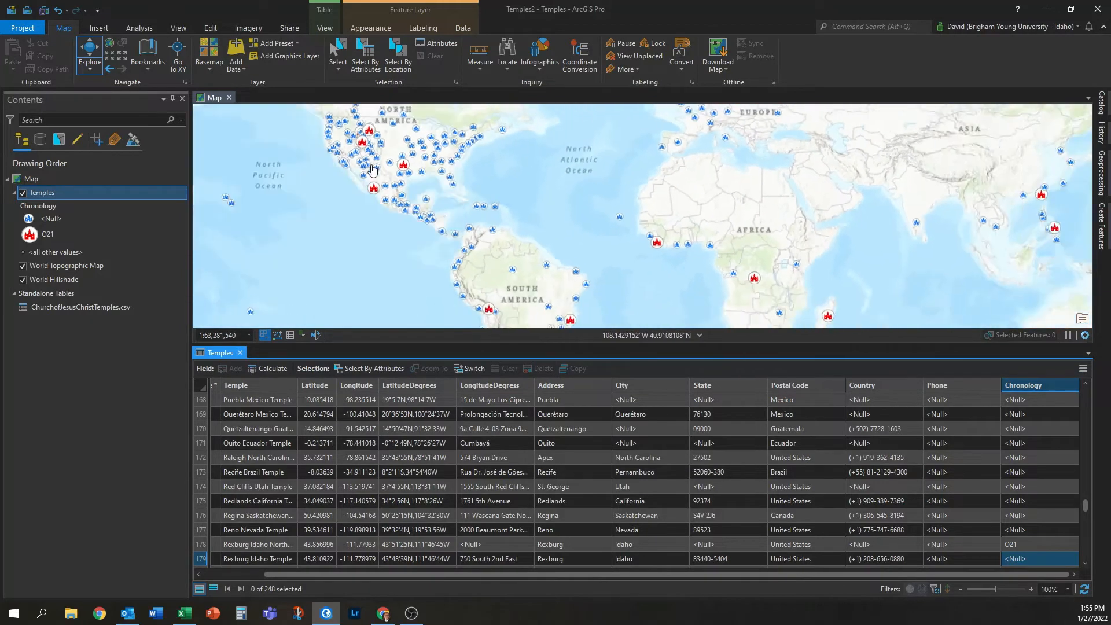
pyautogui.click(240, 353)
pyautogui.moveTo(567, 330); pyautogui.dragTo(591, 325)
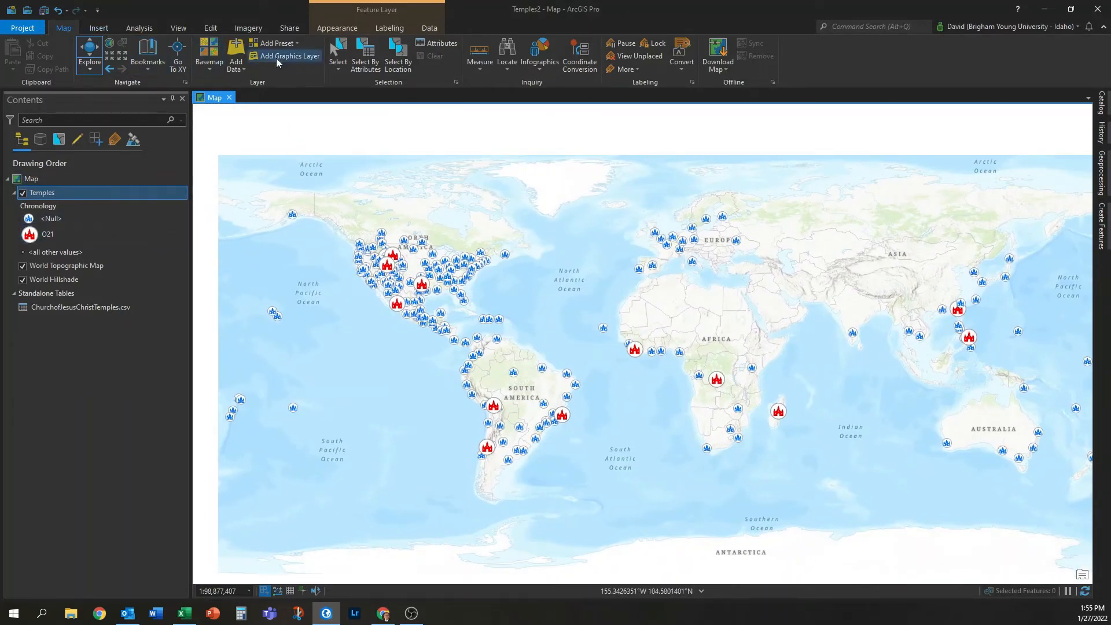
# Change the basemap to Human Geography Map.
pyautogui.click(207, 58)
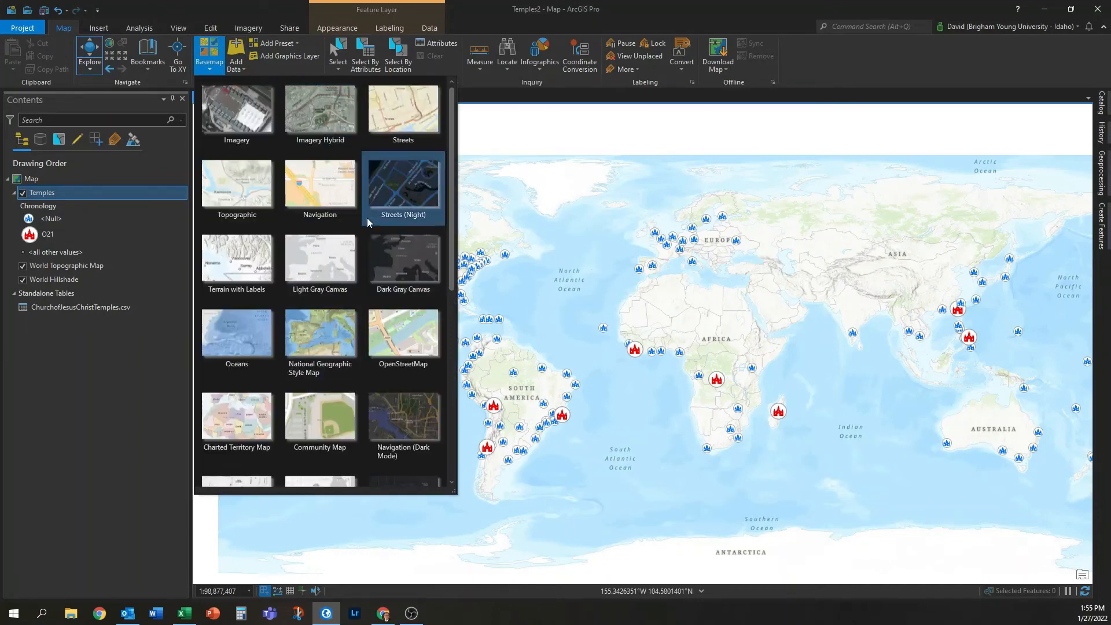
pyautogui.scroll(-3, 340, 276)
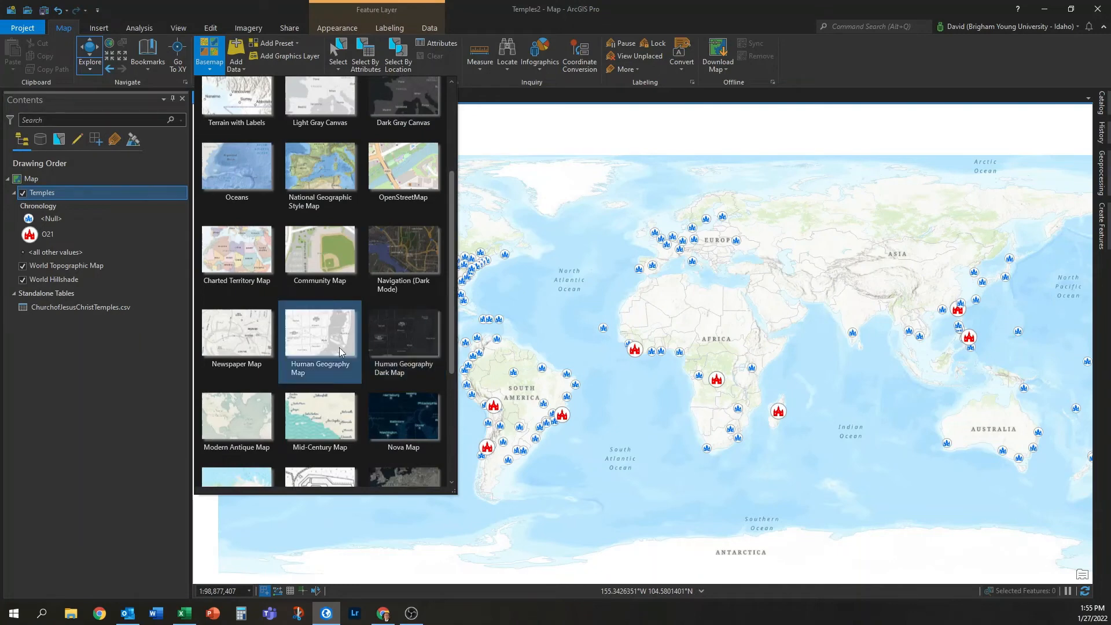
pyautogui.click(335, 338)
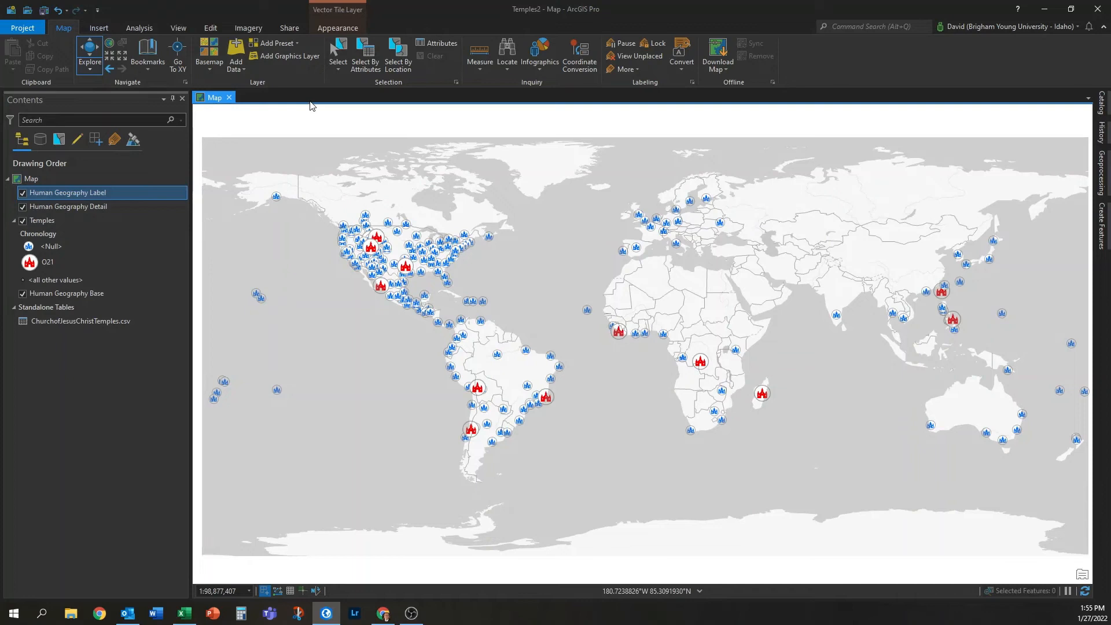
# Create a new ANSI Landscape layout in Letter size, 8.5" x 11".
pyautogui.click(100, 29)
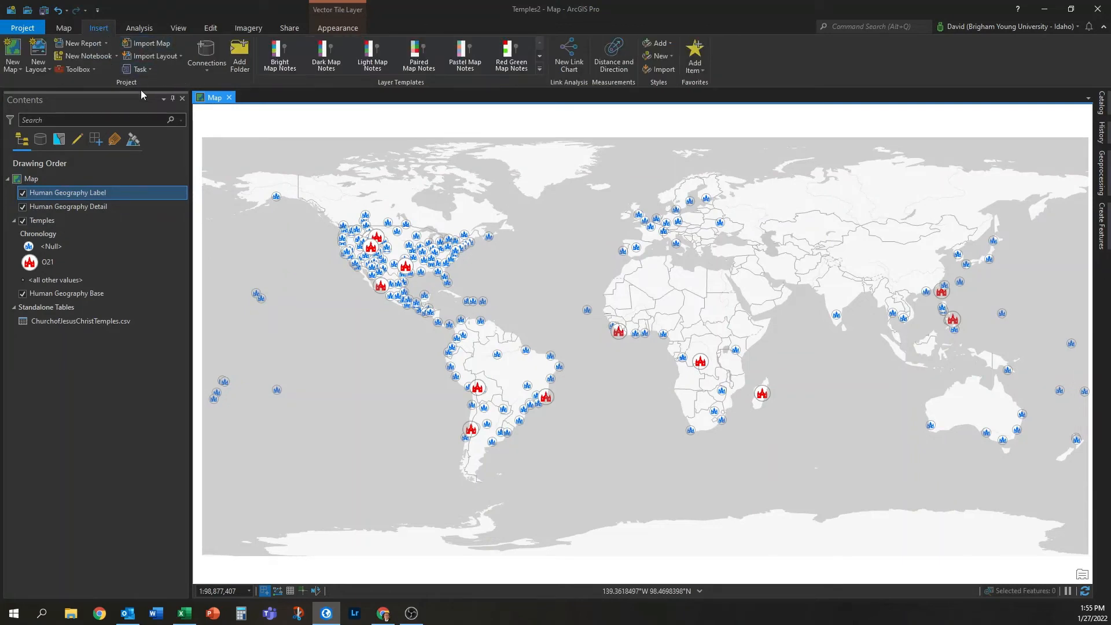
pyautogui.click(63, 28)
pyautogui.click(105, 32)
pyautogui.click(36, 55)
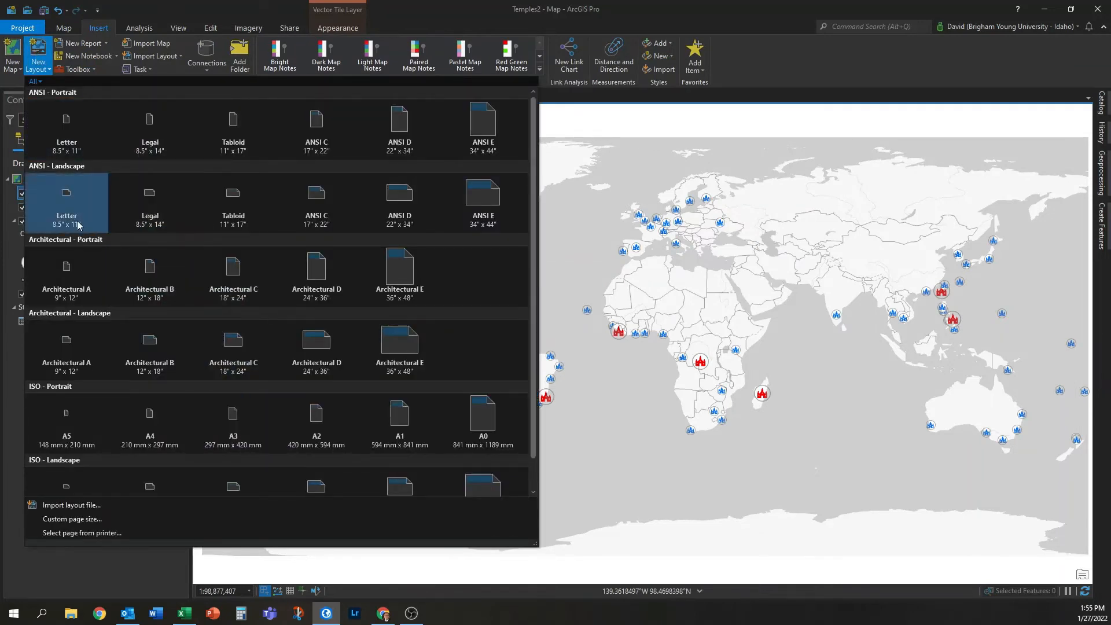
pyautogui.click(66, 200)
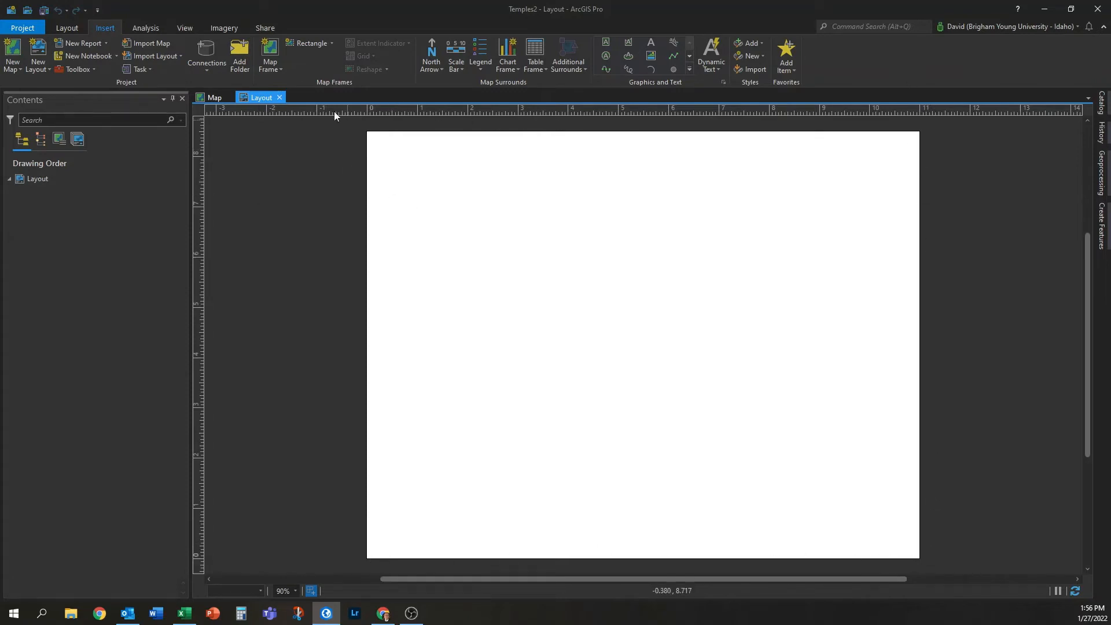
# Insert a map frame of the 1:98,877,407 map view covering the whole layout page.
pyautogui.click(267, 55)
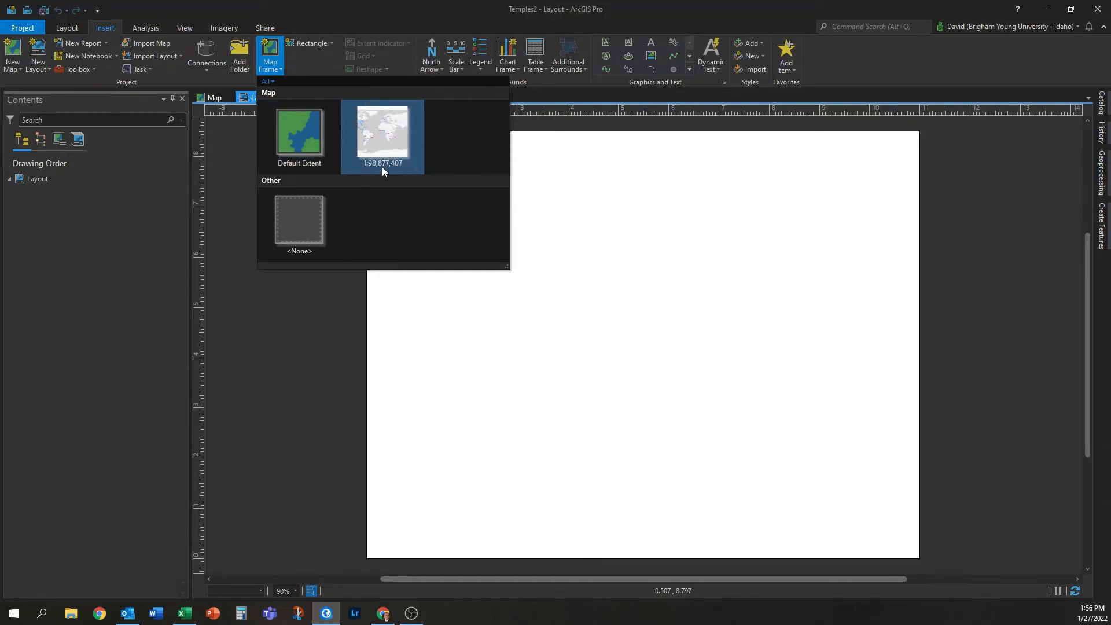
pyautogui.click(376, 124)
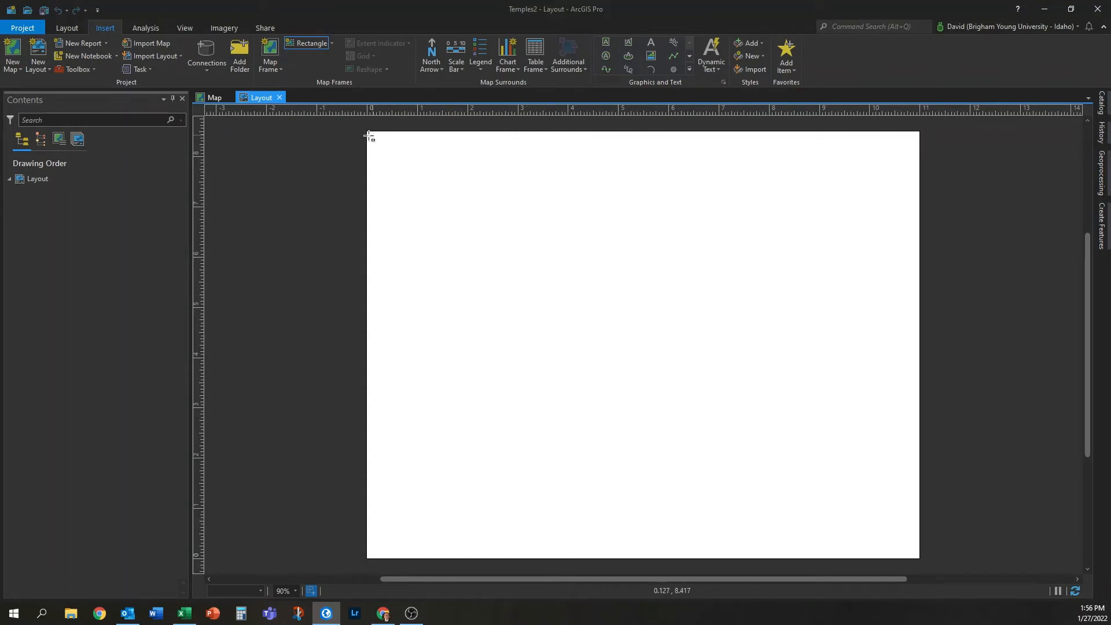
pyautogui.moveTo(369, 134)
pyautogui.mouseDown()
pyautogui.moveTo(689, 401)
pyautogui.moveTo(880, 546)
pyautogui.moveTo(919, 557)
pyautogui.mouseUp()
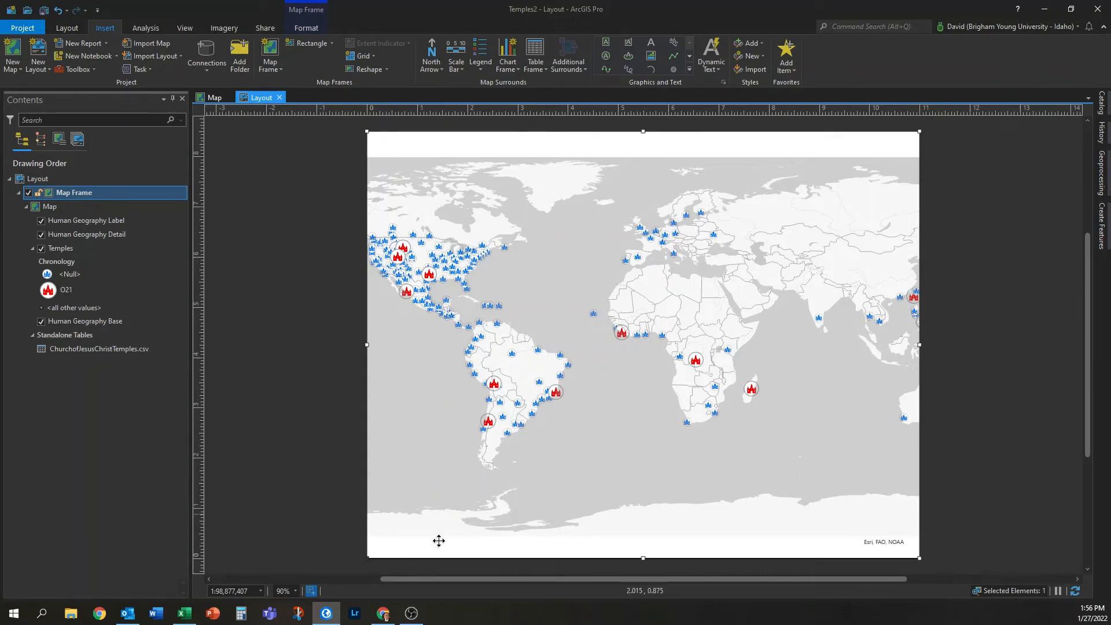
# Try a map frame scale of 1:120,000,000.
pyautogui.click(254, 590)
pyautogui.write('1')
pyautogui.write('20,00')
pyautogui.write('0,000')
pyautogui.press('Return')
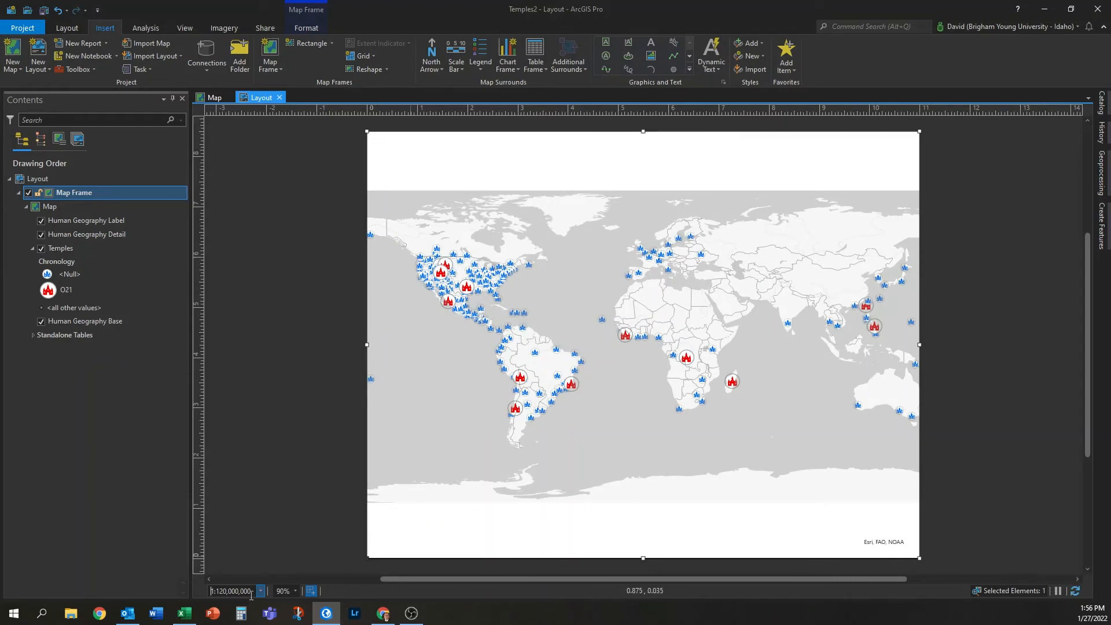
# Try a map frame scale of 1:140,000,000, settle on 1:150,000,000, and deselect the frame.
pyautogui.click(250, 590)
pyautogui.write('140,000,000')
pyautogui.press('Return')
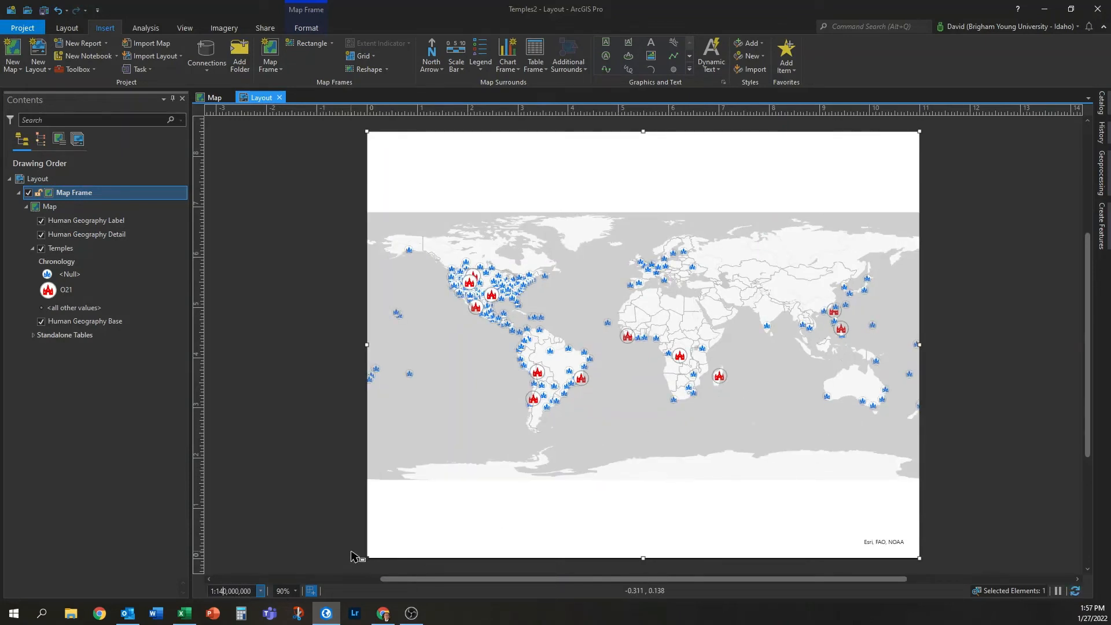
pyautogui.press('Return')
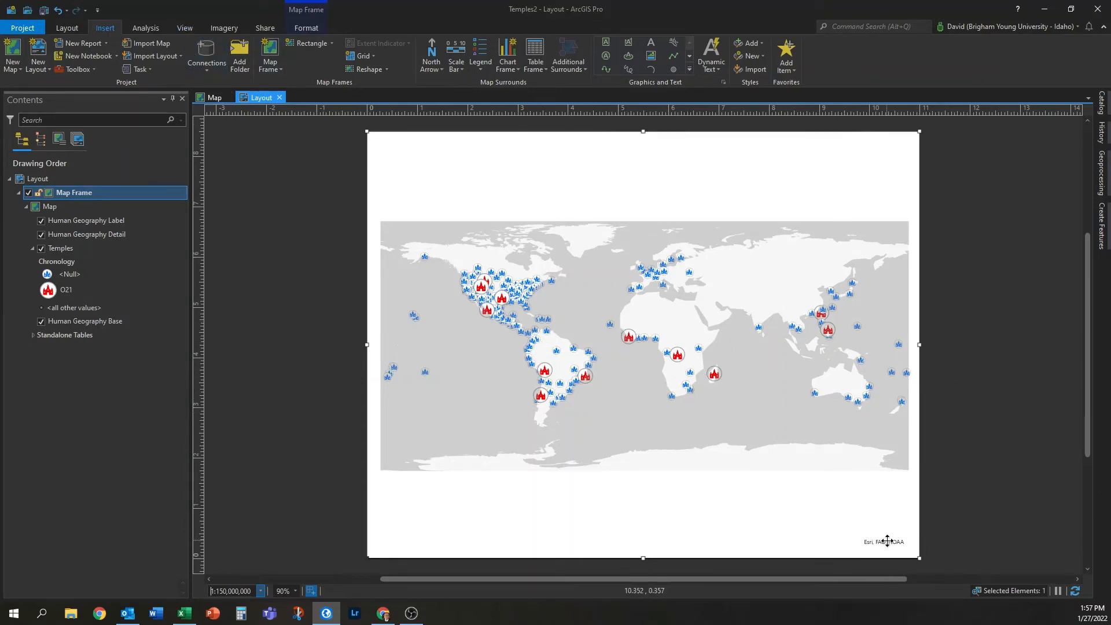
pyautogui.click(1009, 456)
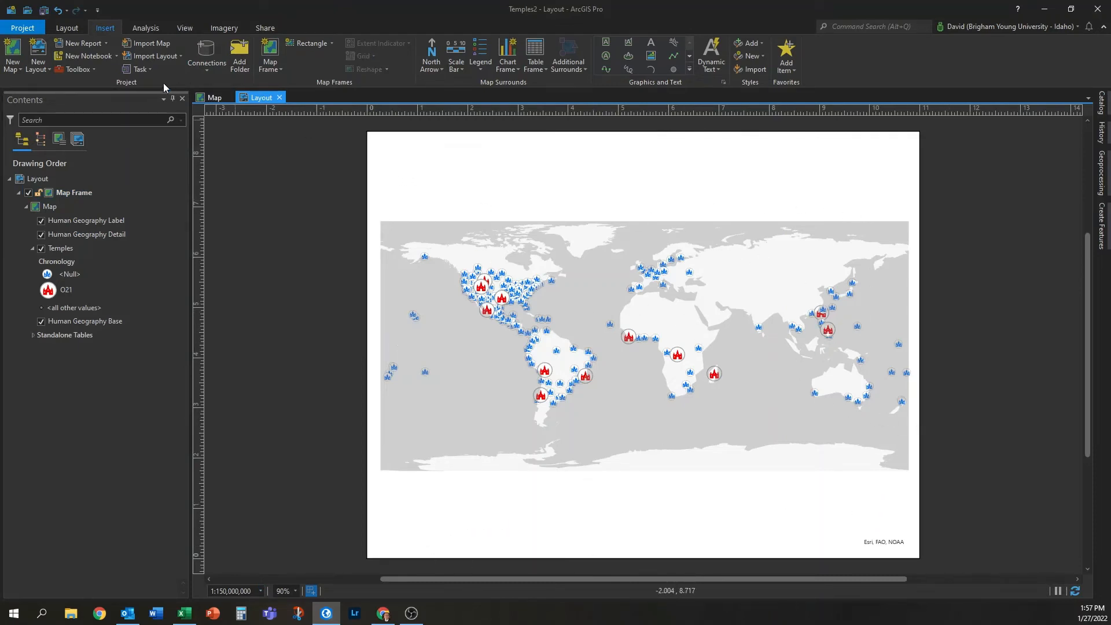
# Add the title text "Temples of the Church of Jesus Christ of Latter-day Saints" above the world map.
pyautogui.click(70, 32)
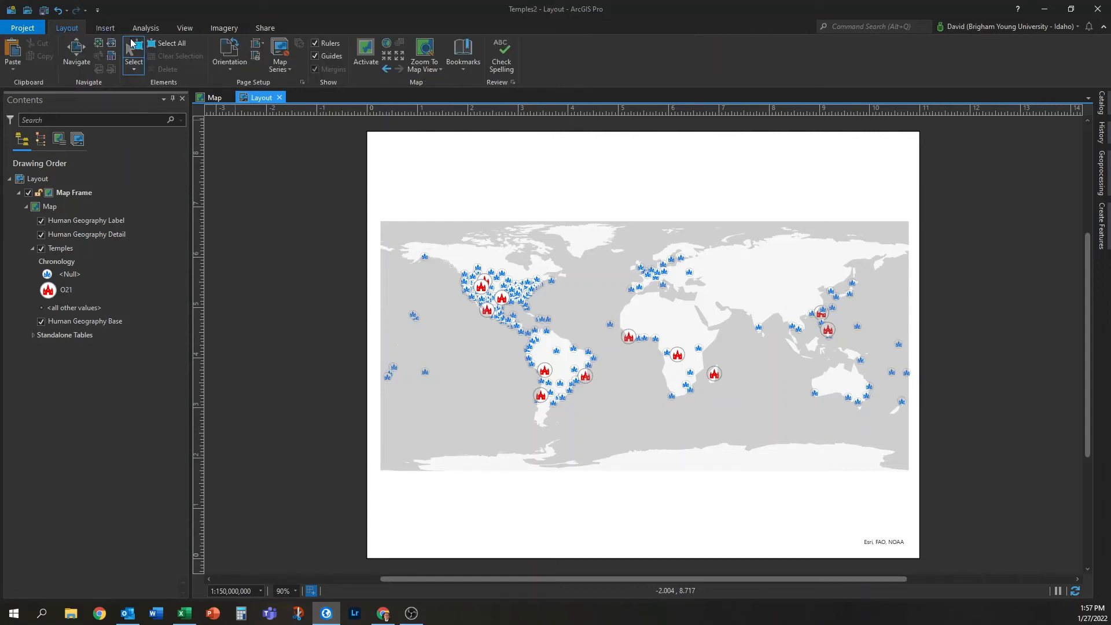
pyautogui.click(104, 29)
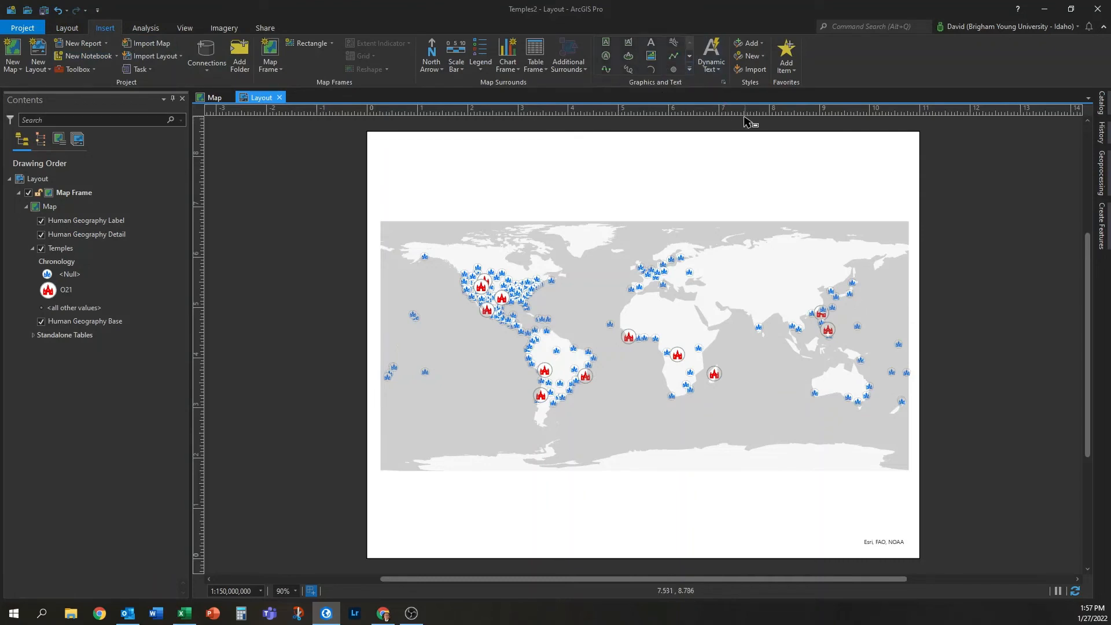
pyautogui.click(651, 49)
pyautogui.click(394, 147)
pyautogui.moveTo(533, 183); pyautogui.dragTo(671, 194)
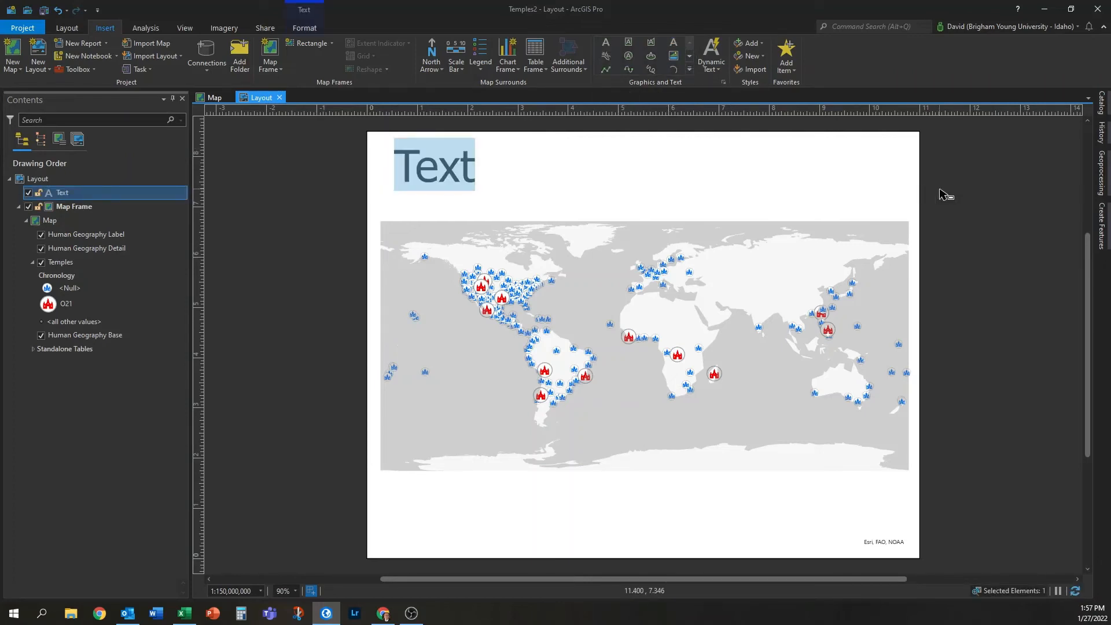
pyautogui.write('Temples of the C')
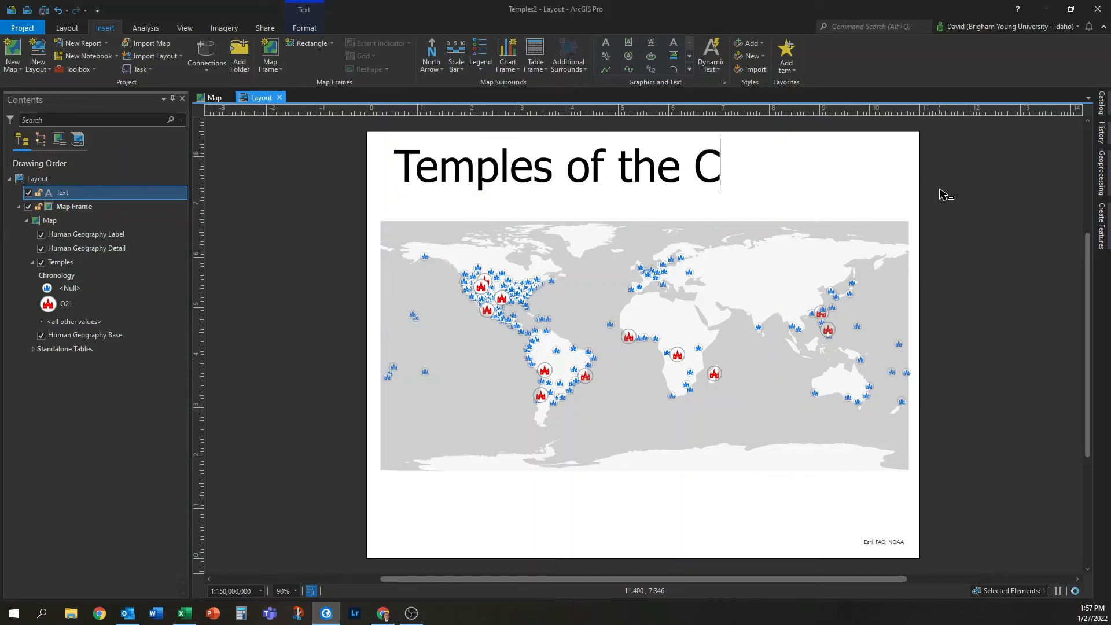
pyautogui.write('hurch of J')
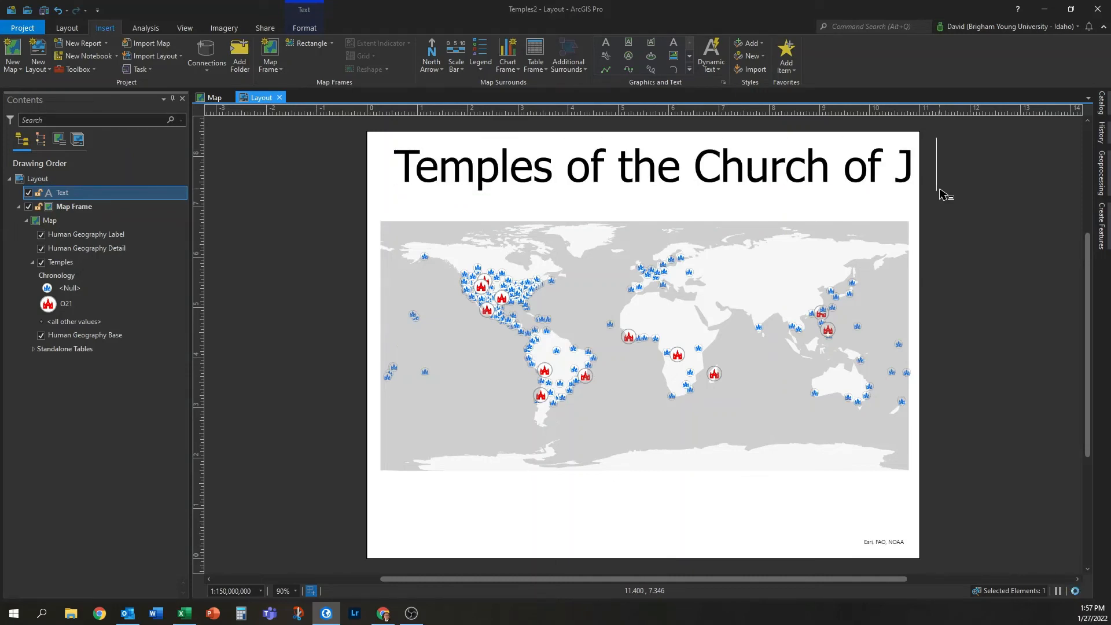
pyautogui.write('esus Chr')
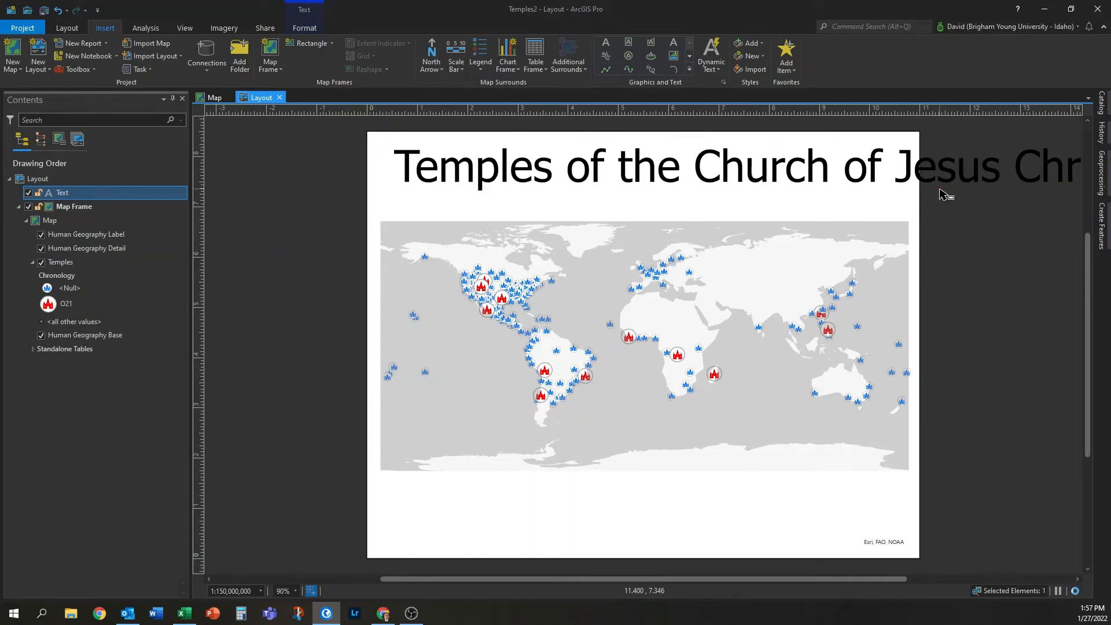
pyautogui.press('Return')
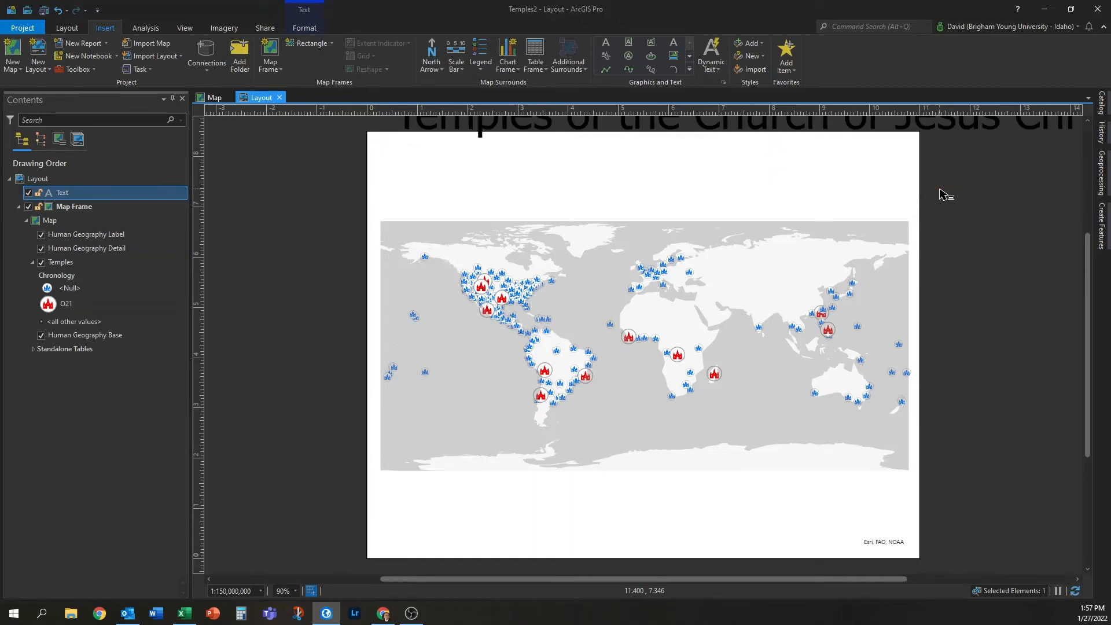
pyautogui.press('BackSpace')
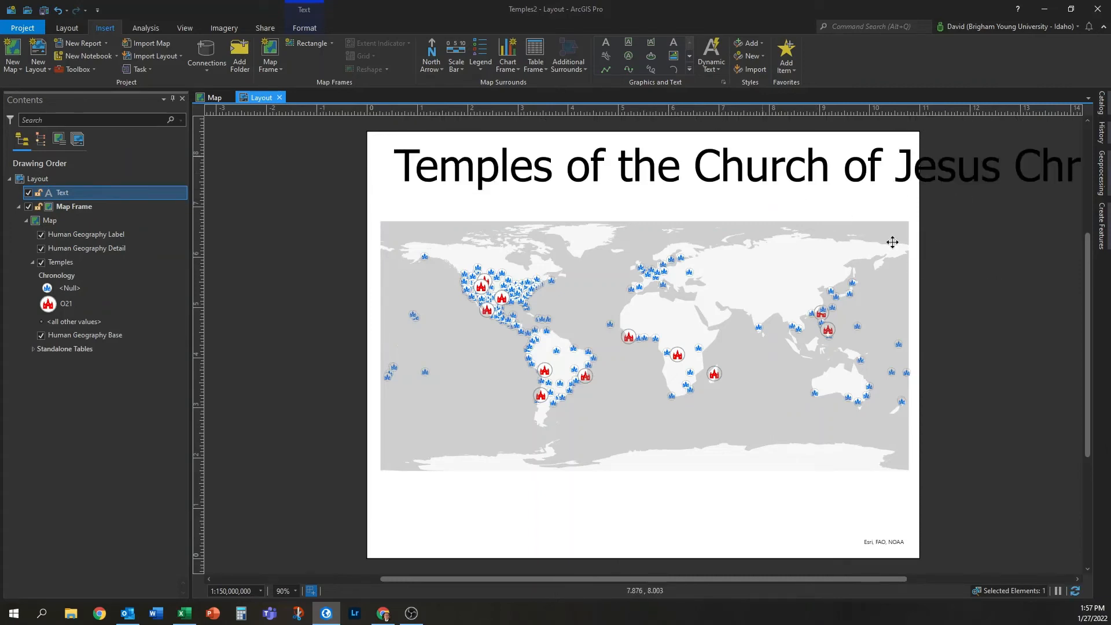
# Set the title's font size to 36 pt in its text symbol properties.
pyautogui.hotkey('ctrl', 'a')
pyautogui.press('Escape')
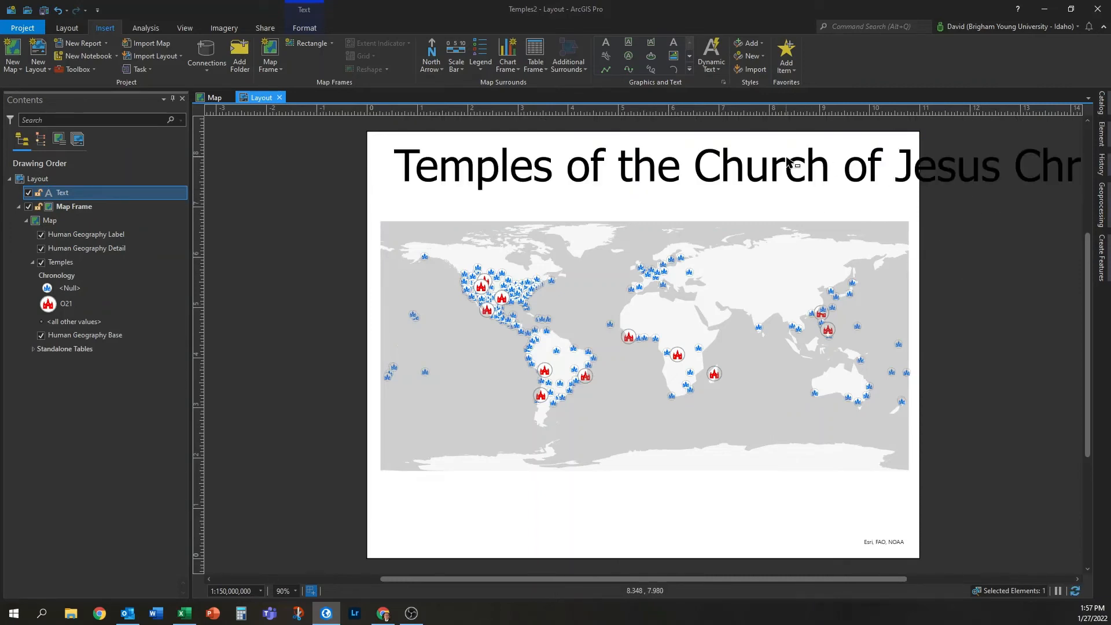
pyautogui.press('F2')
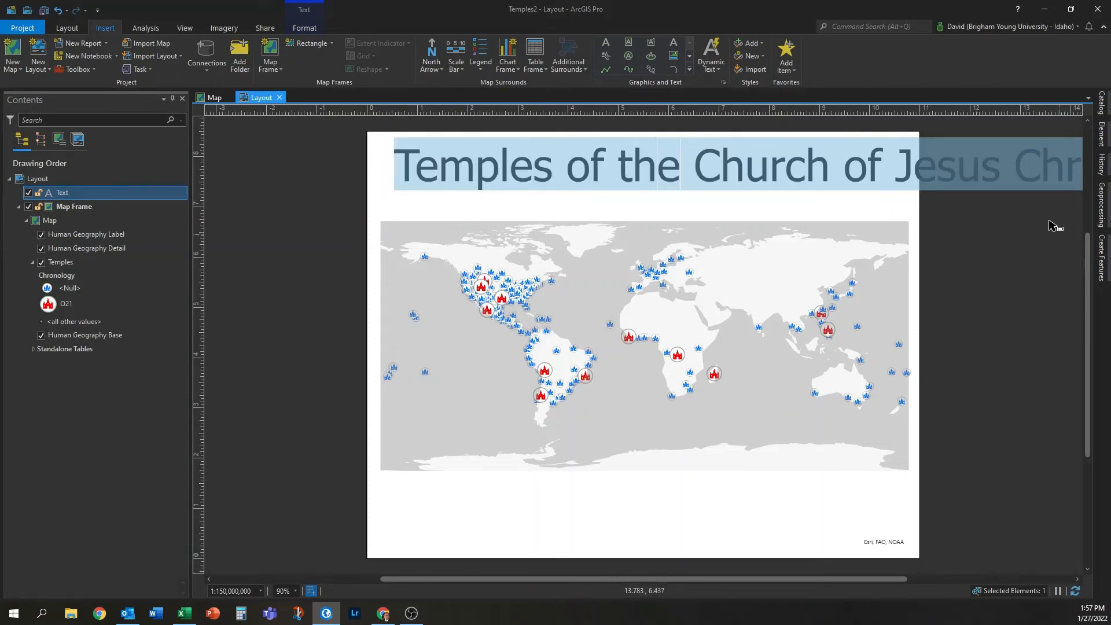
pyautogui.press('Escape')
pyautogui.rightClick(796, 172)
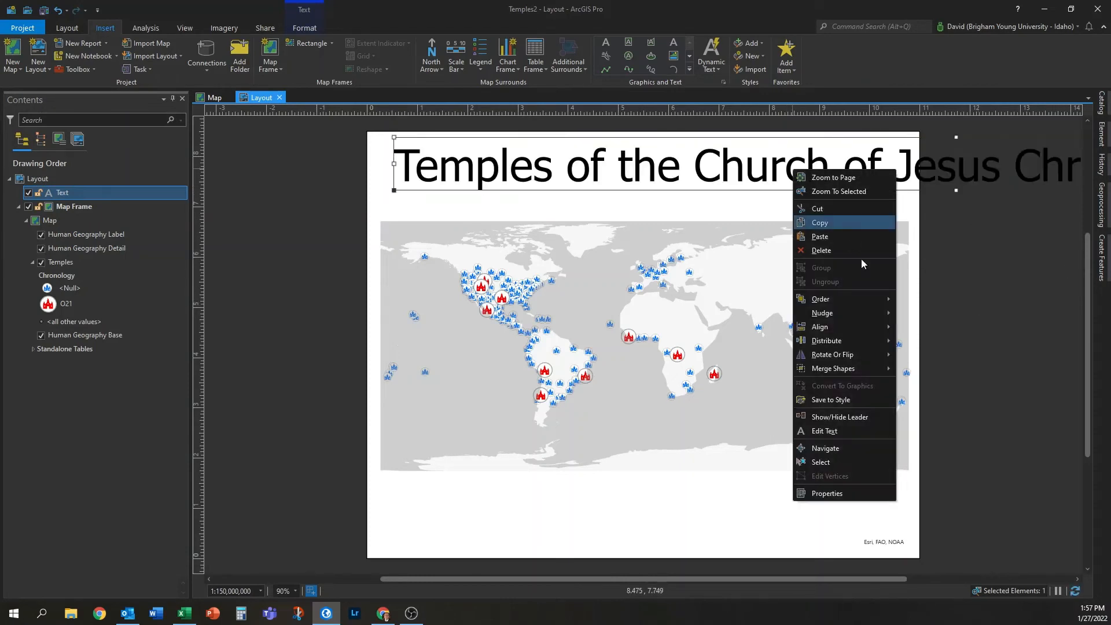
pyautogui.click(853, 493)
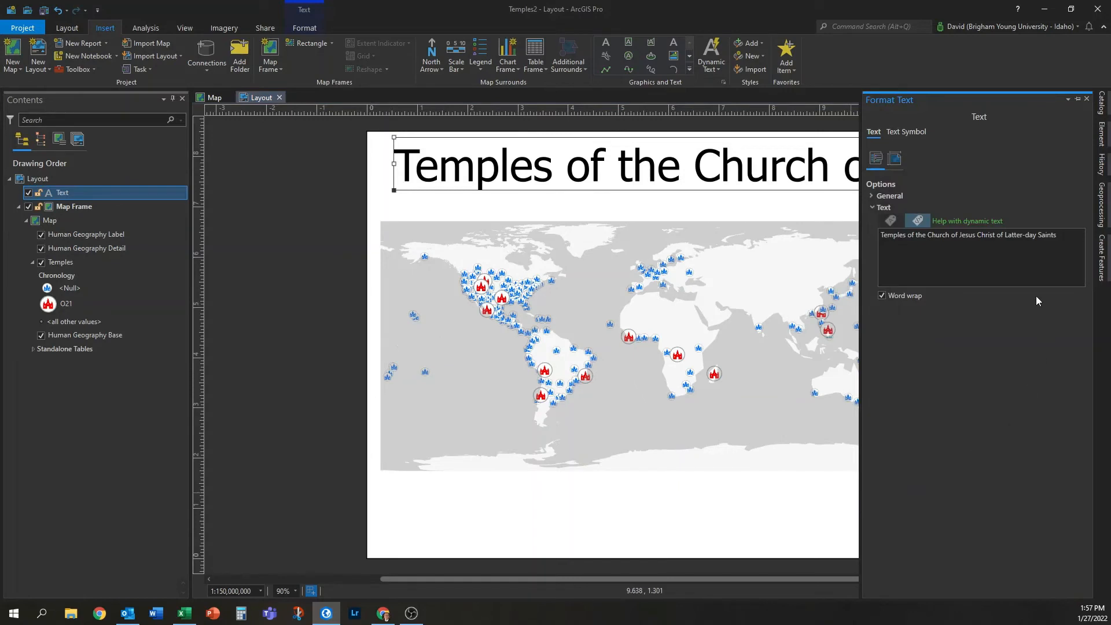
pyautogui.click(904, 133)
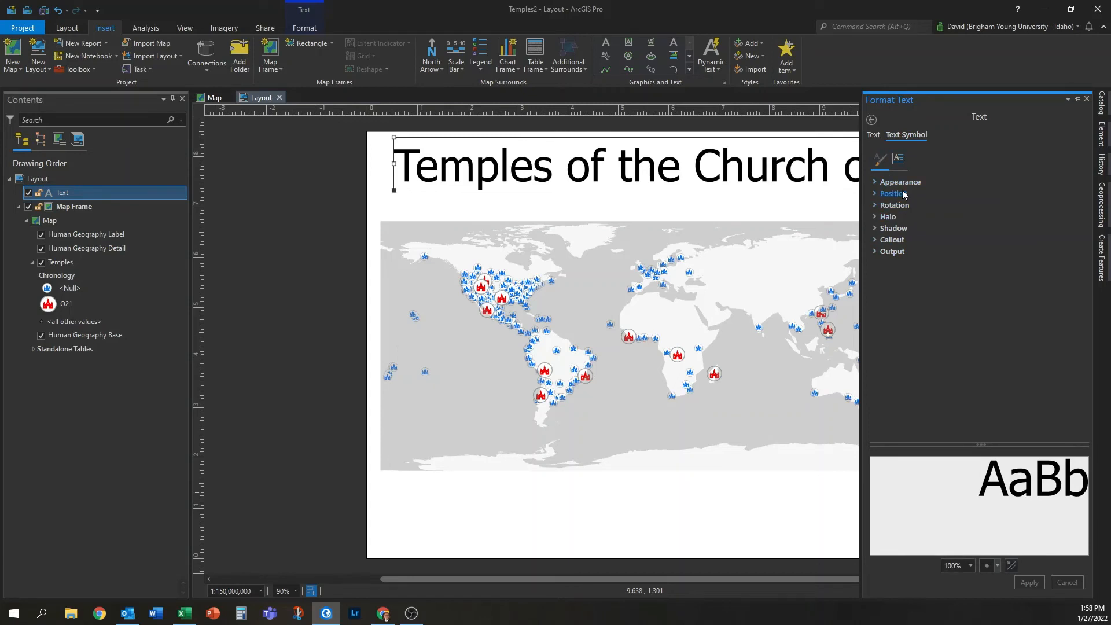
pyautogui.click(899, 182)
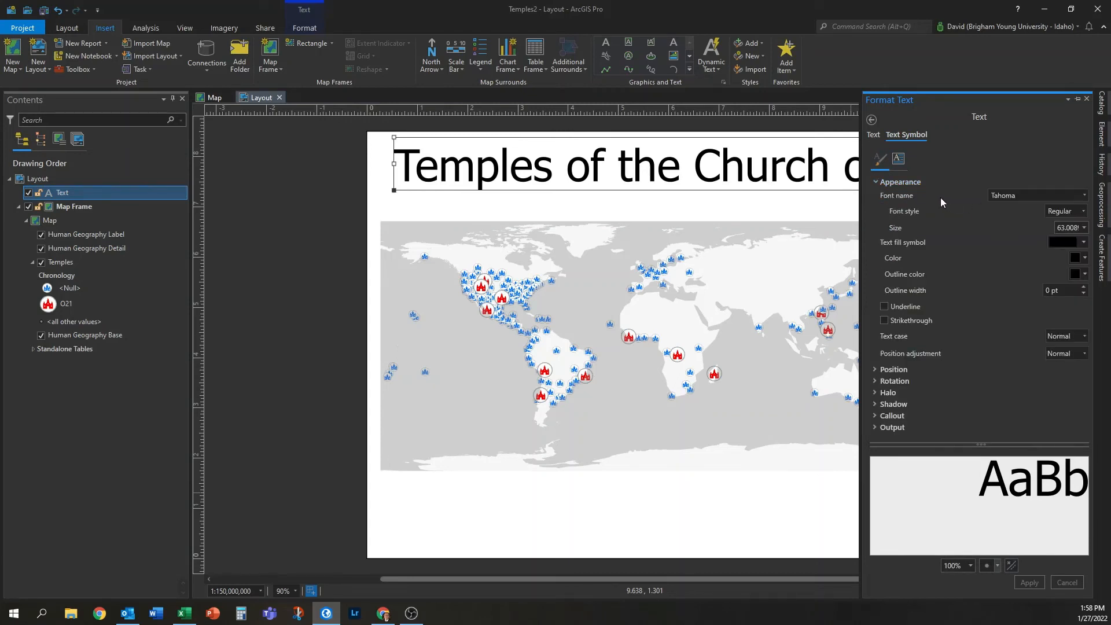
pyautogui.click(1083, 228)
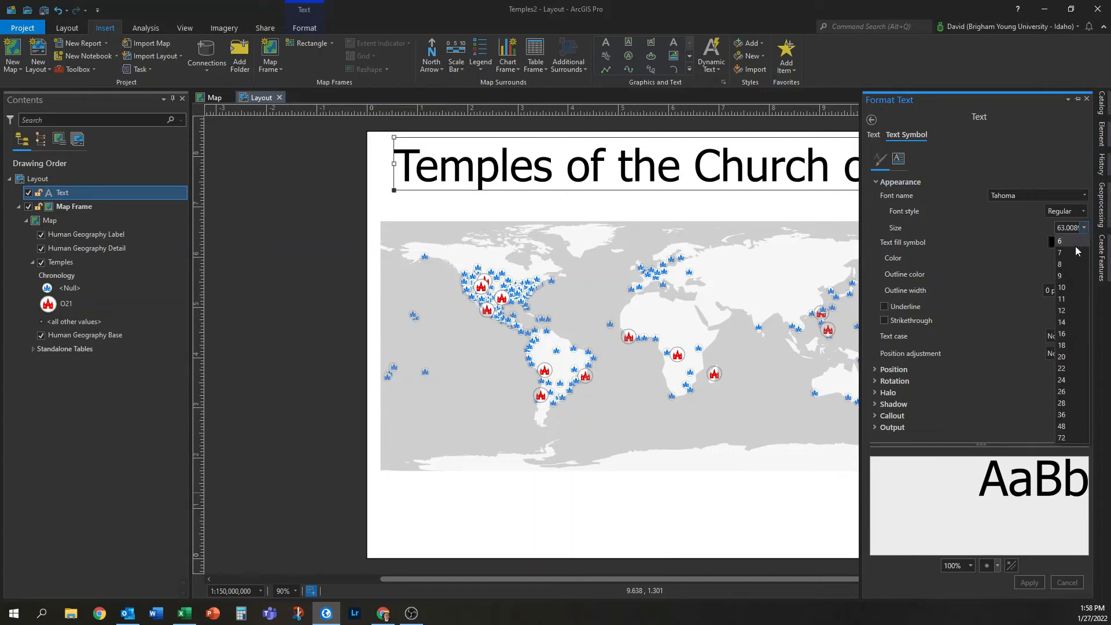
pyautogui.click(1068, 413)
pyautogui.click(1028, 583)
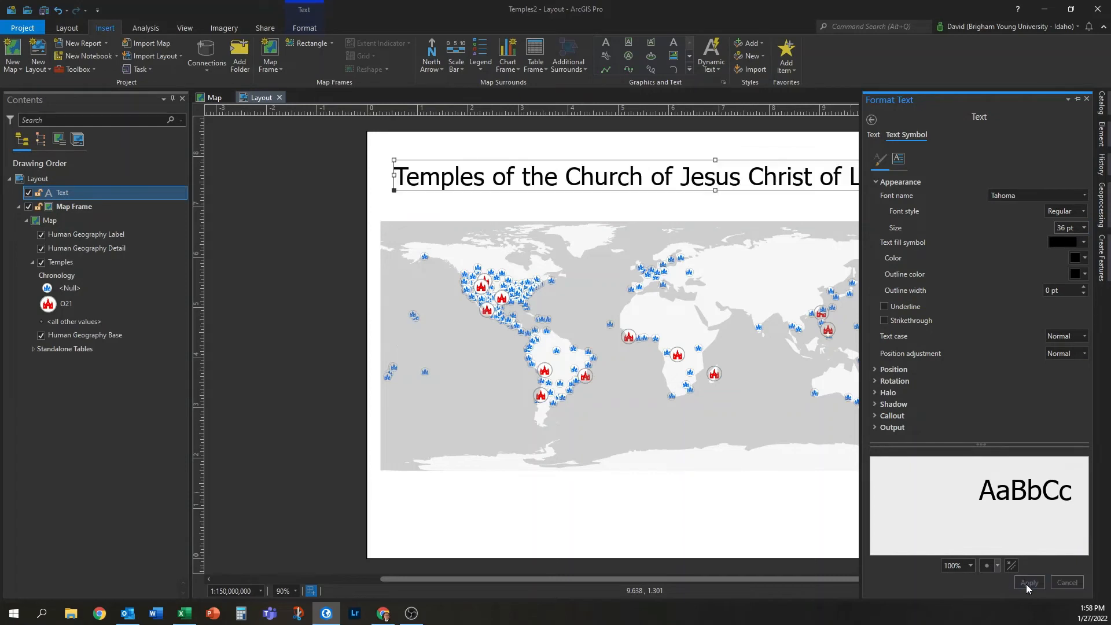
pyautogui.click(1086, 101)
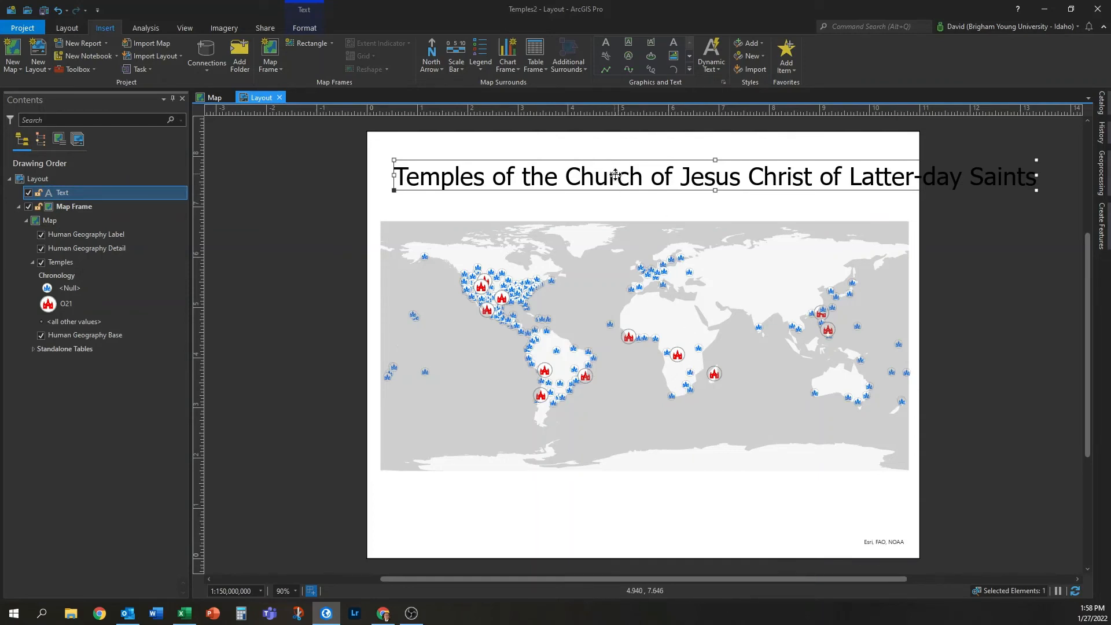
# Set the title's font size to 28 pt and close its formatting properties.
pyautogui.rightClick(632, 184)
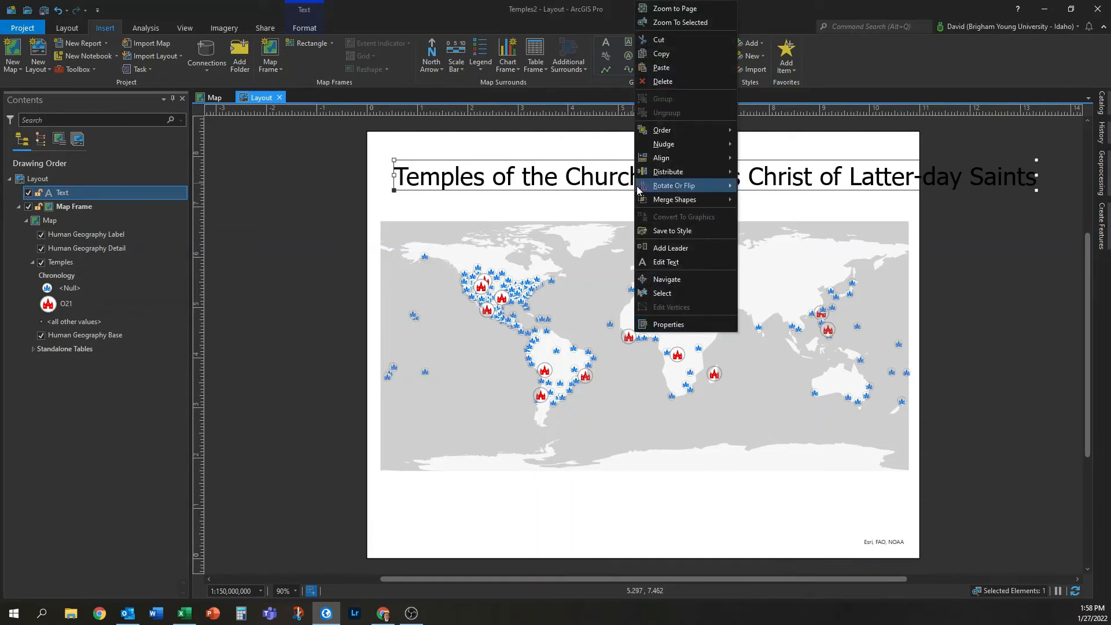
pyautogui.press('Return')
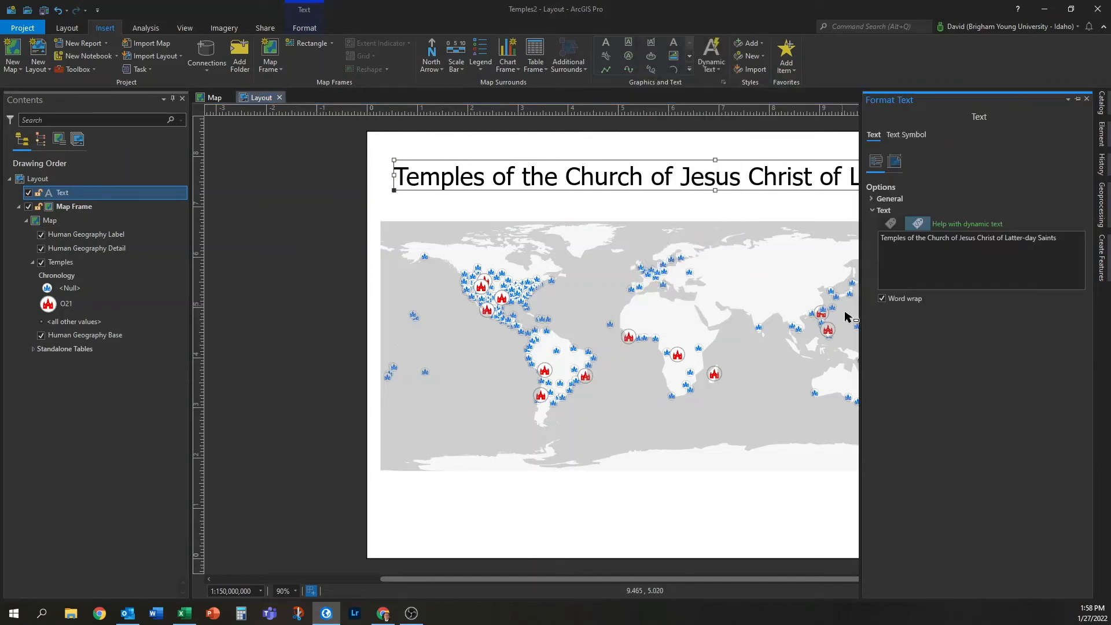
pyautogui.click(915, 136)
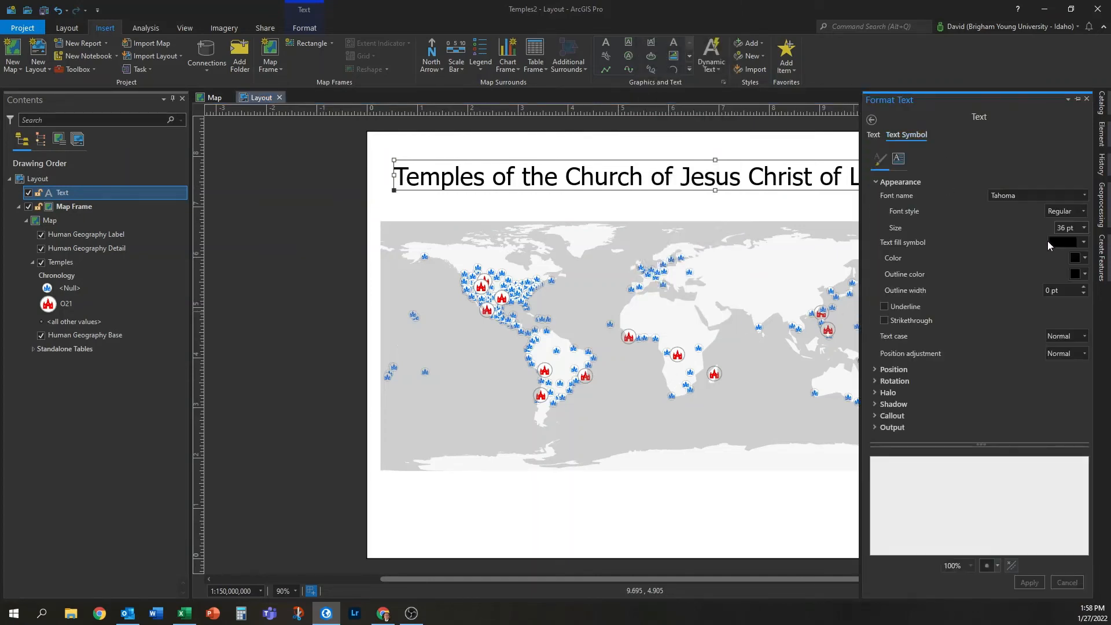
pyautogui.click(1082, 229)
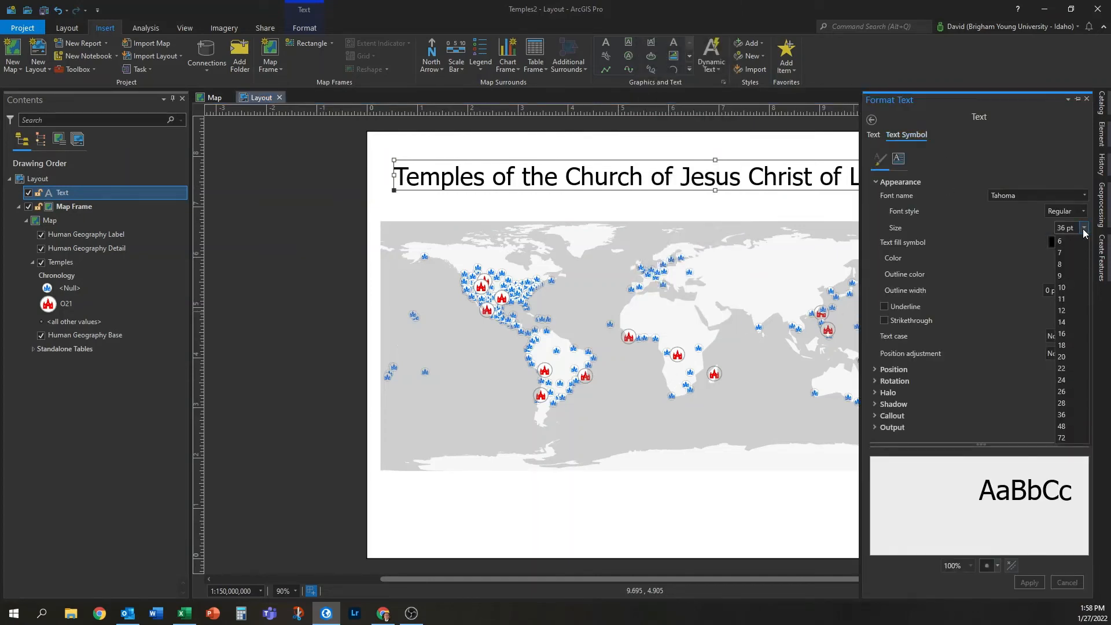
pyautogui.click(1061, 403)
pyautogui.click(1028, 582)
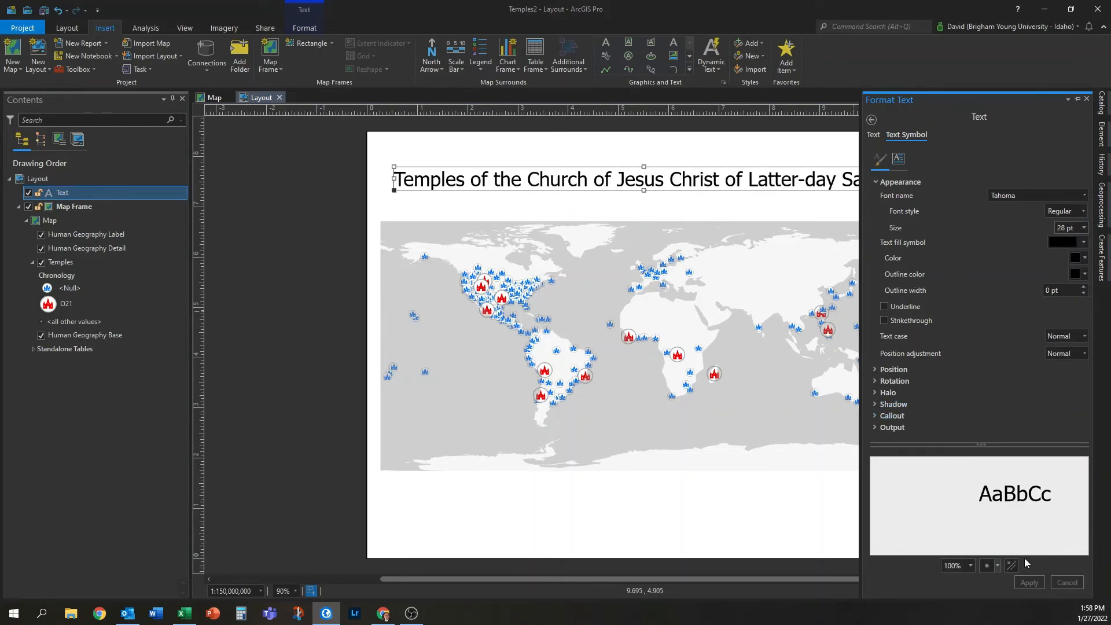
pyautogui.click(1087, 100)
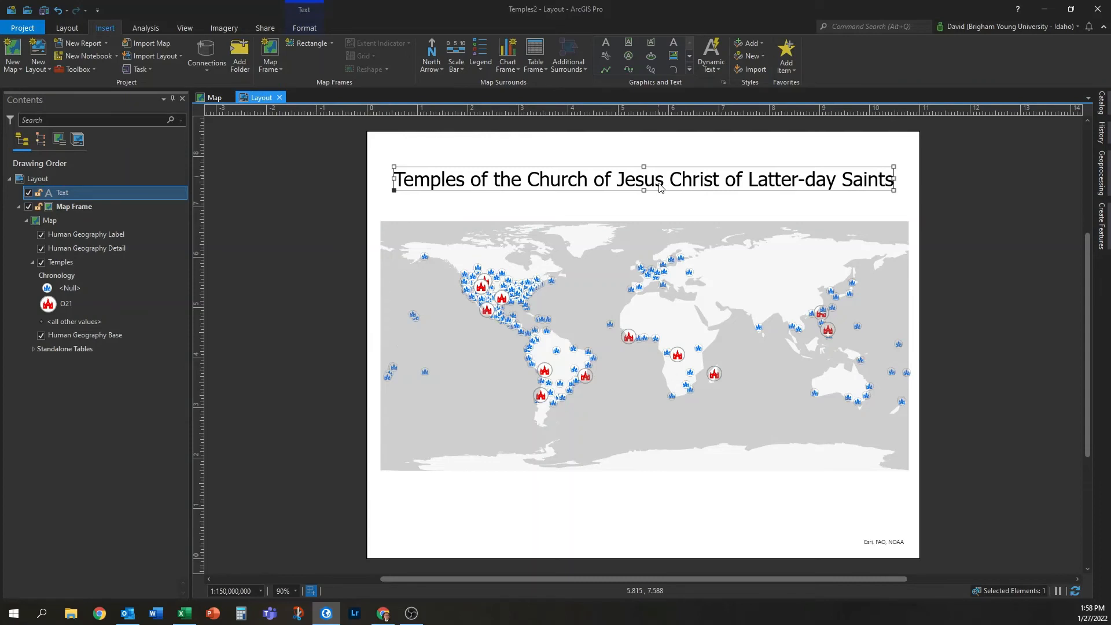
# Turn on Align to Page, center the title horizontally on the layout page, and deselect it.
pyautogui.rightClick(678, 185)
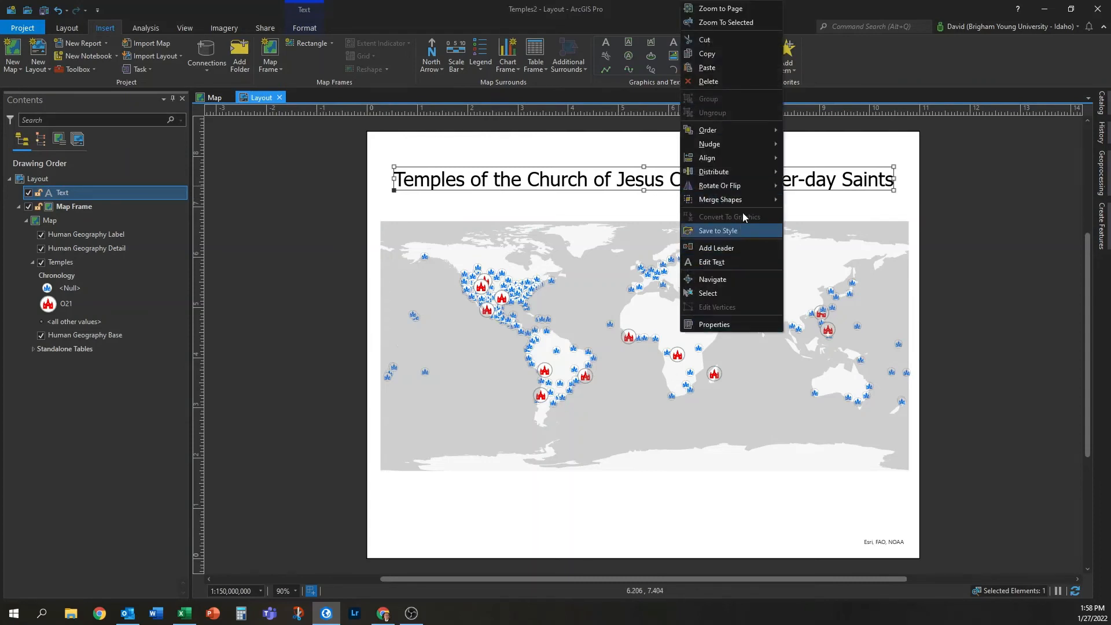
pyautogui.moveTo(744, 134)
pyautogui.moveTo(719, 156)
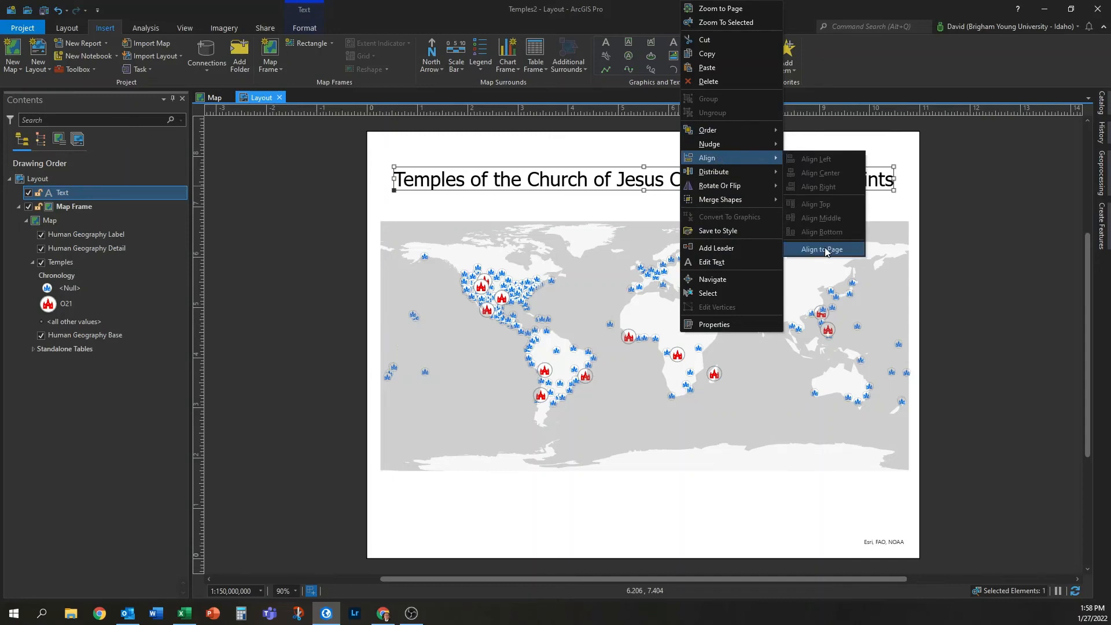
pyautogui.click(825, 251)
pyautogui.rightClick(710, 180)
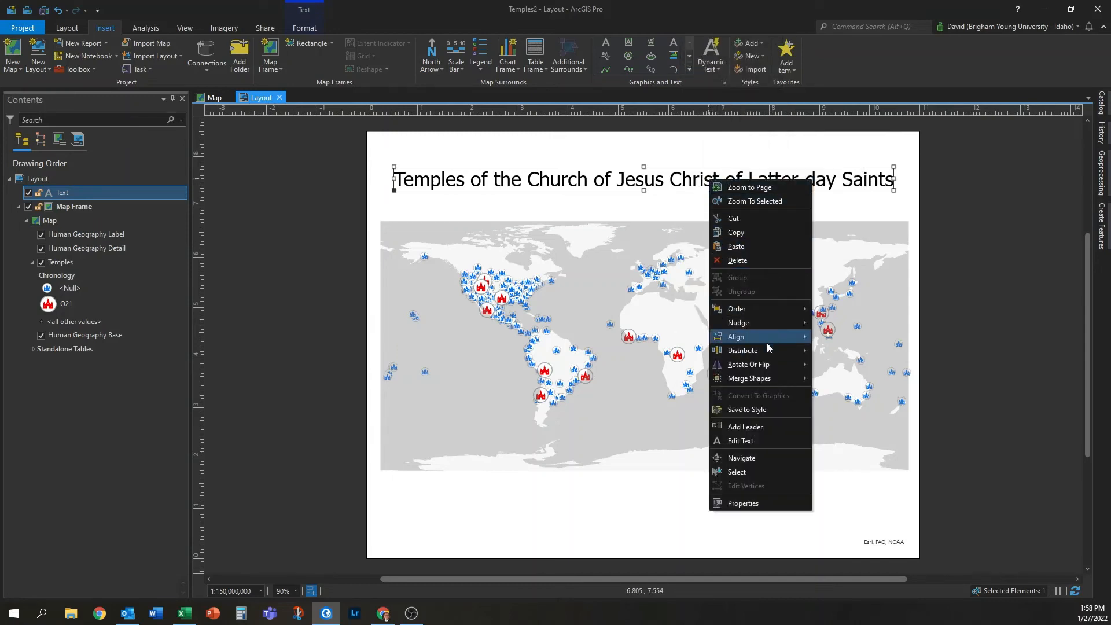
pyautogui.moveTo(767, 344)
pyautogui.click(848, 351)
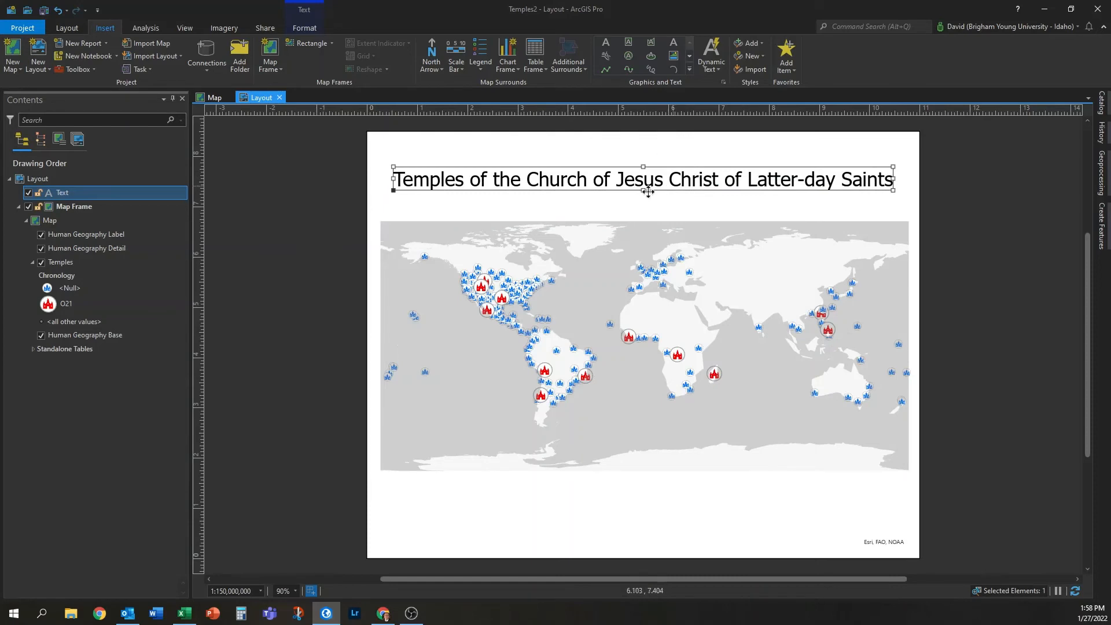
pyautogui.click(691, 159)
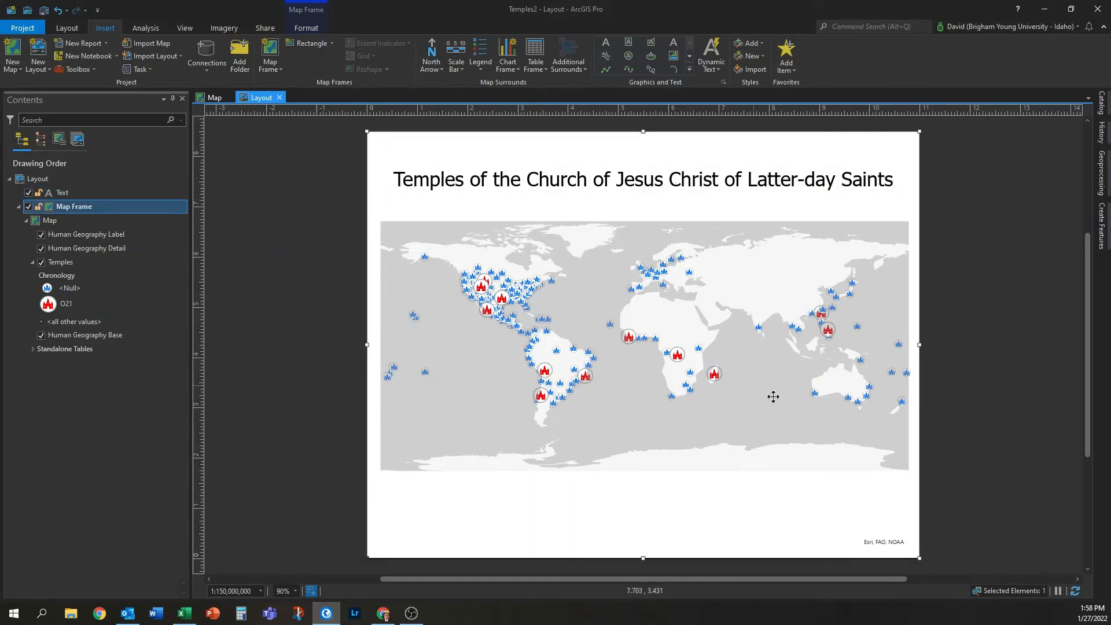
# Add a compass-style north arrow with N, E, S and W labels in the blank area below the map's southwest corner.
pyautogui.click(433, 64)
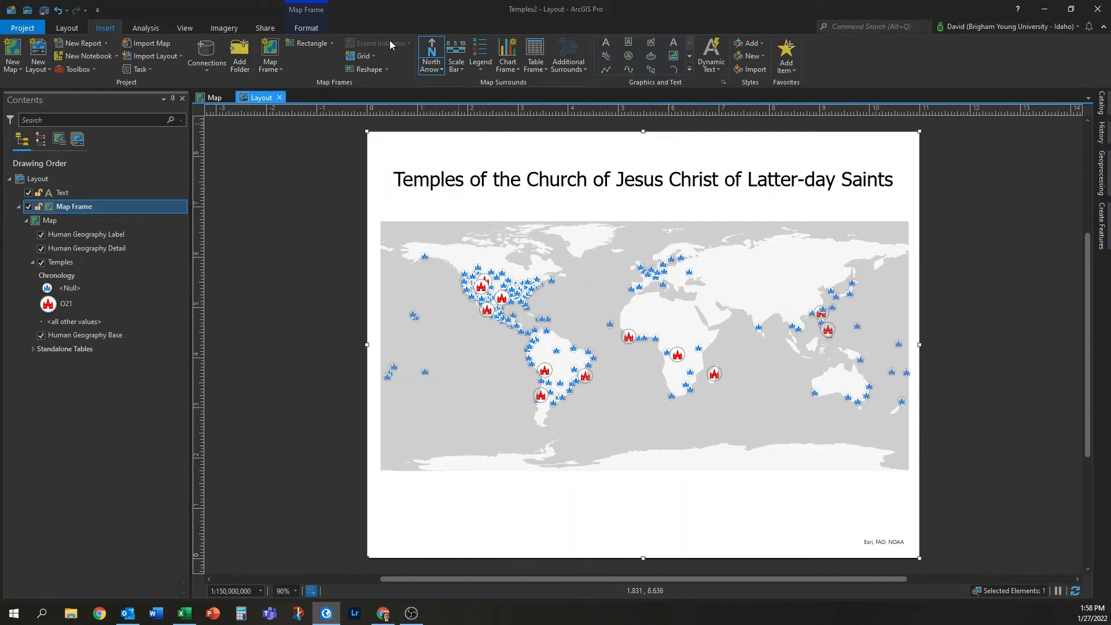
pyautogui.click(433, 69)
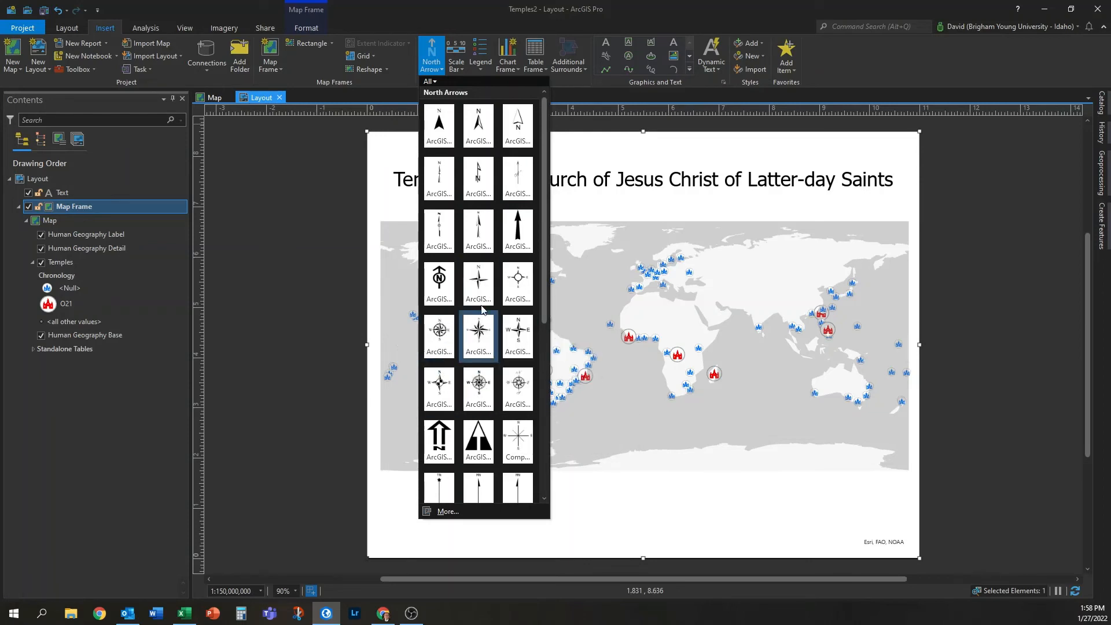
pyautogui.click(438, 336)
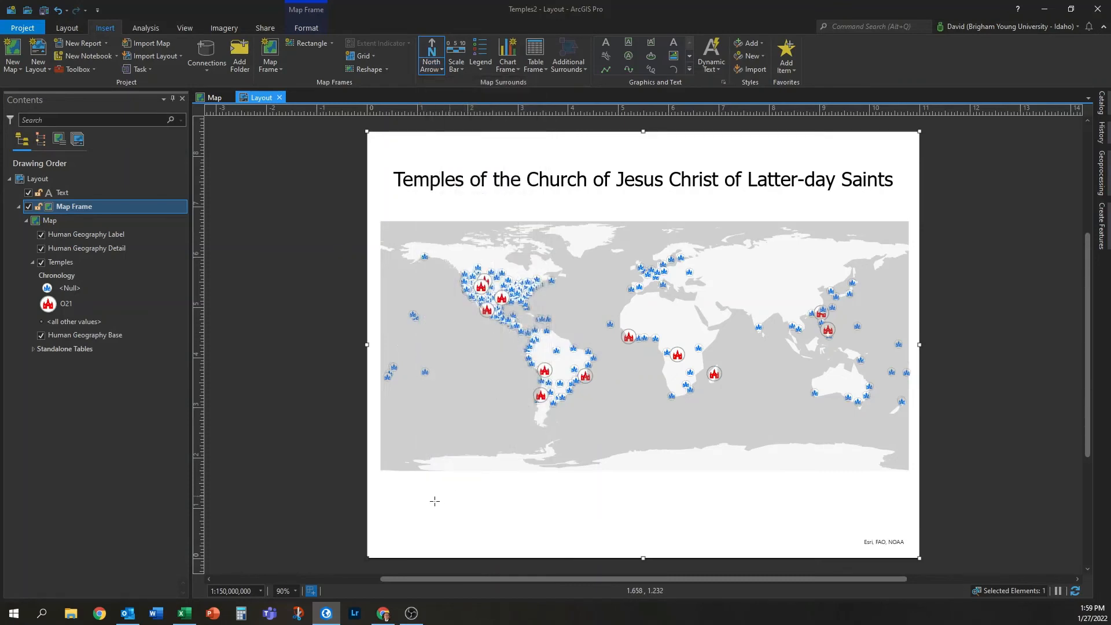
pyautogui.moveTo(433, 528); pyautogui.dragTo(415, 509)
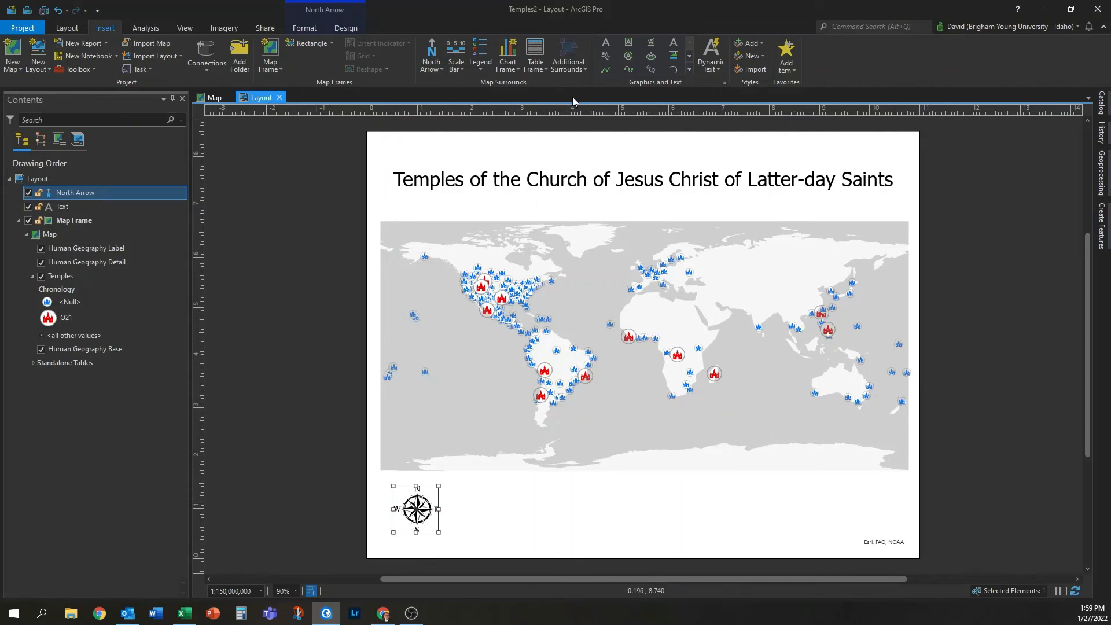
# Add a Scale Line 1 scale bar in miles, place it just beside the north arrow, and deselect it.
pyautogui.click(457, 62)
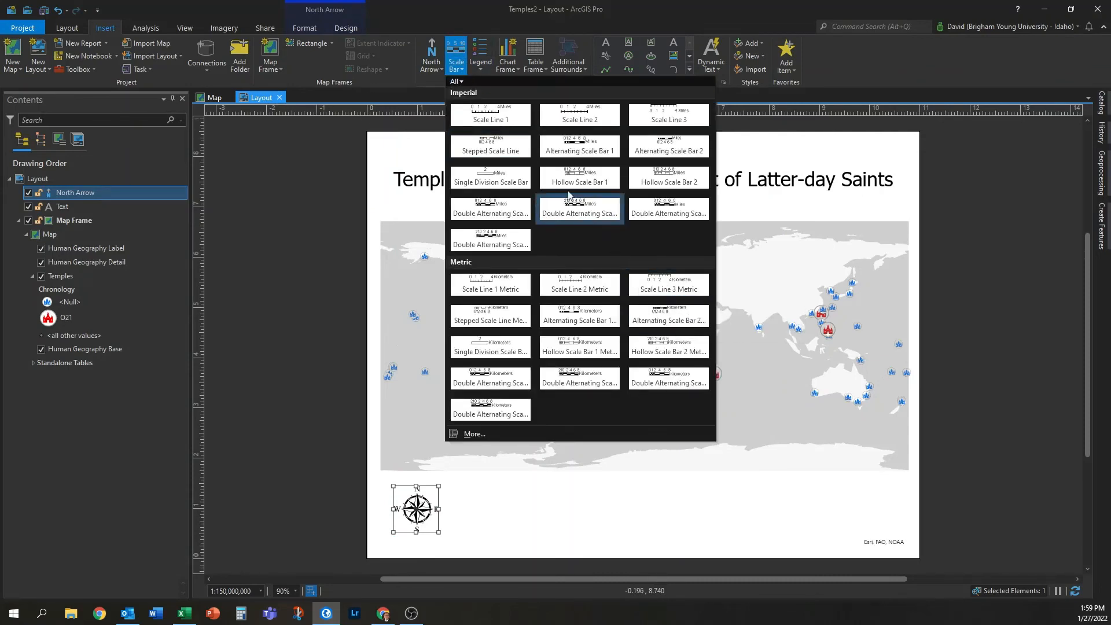
pyautogui.click(484, 120)
pyautogui.moveTo(564, 509); pyautogui.dragTo(691, 532)
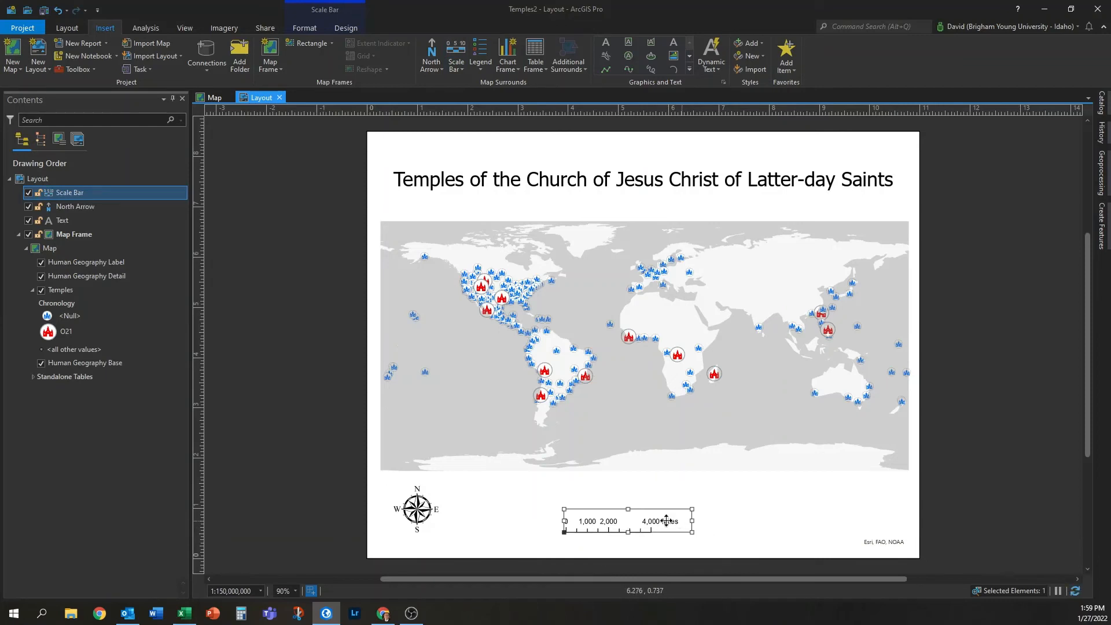
pyautogui.moveTo(605, 523); pyautogui.dragTo(489, 509)
pyautogui.click(538, 552)
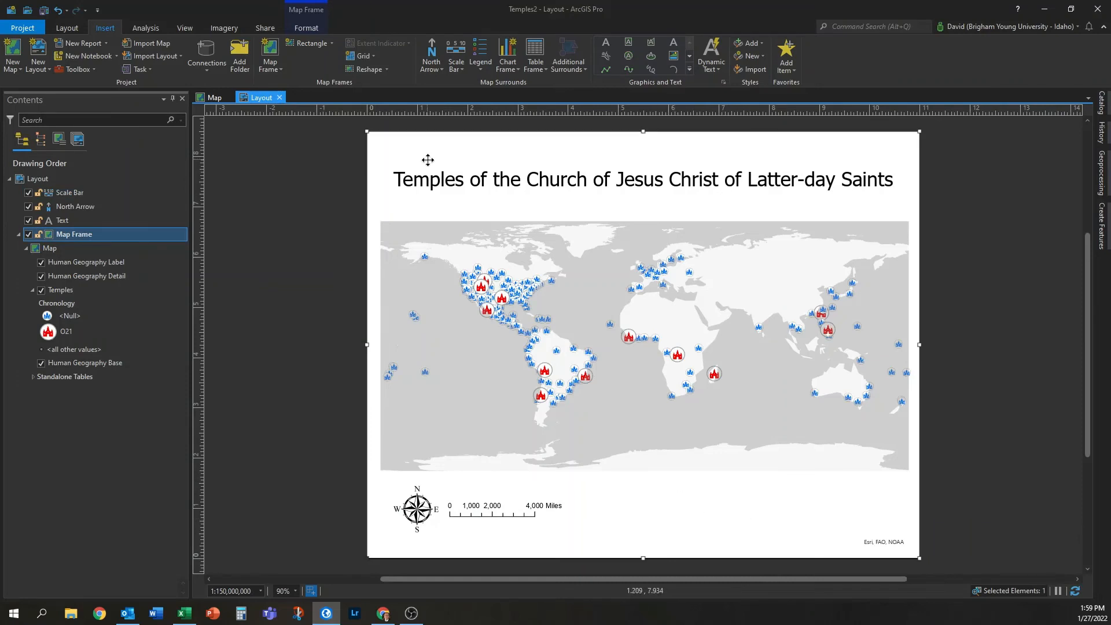
# Add a legend below the map, east of the scale bar, and make it tall enough to list its entries in one column.
pyautogui.click(481, 68)
pyautogui.click(480, 60)
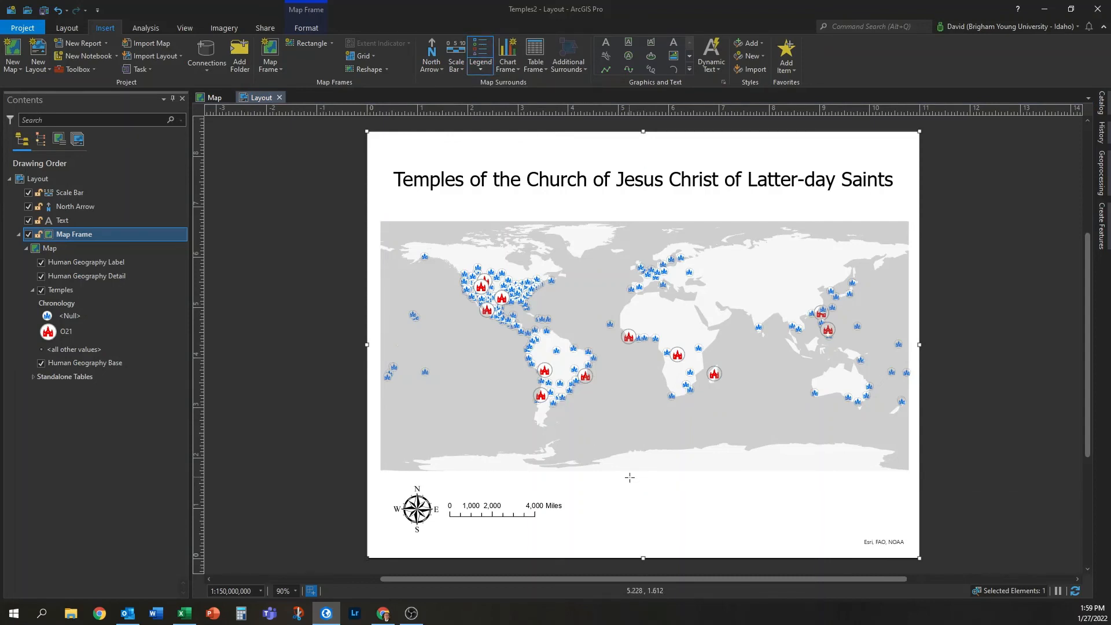
pyautogui.moveTo(630, 477); pyautogui.dragTo(821, 532)
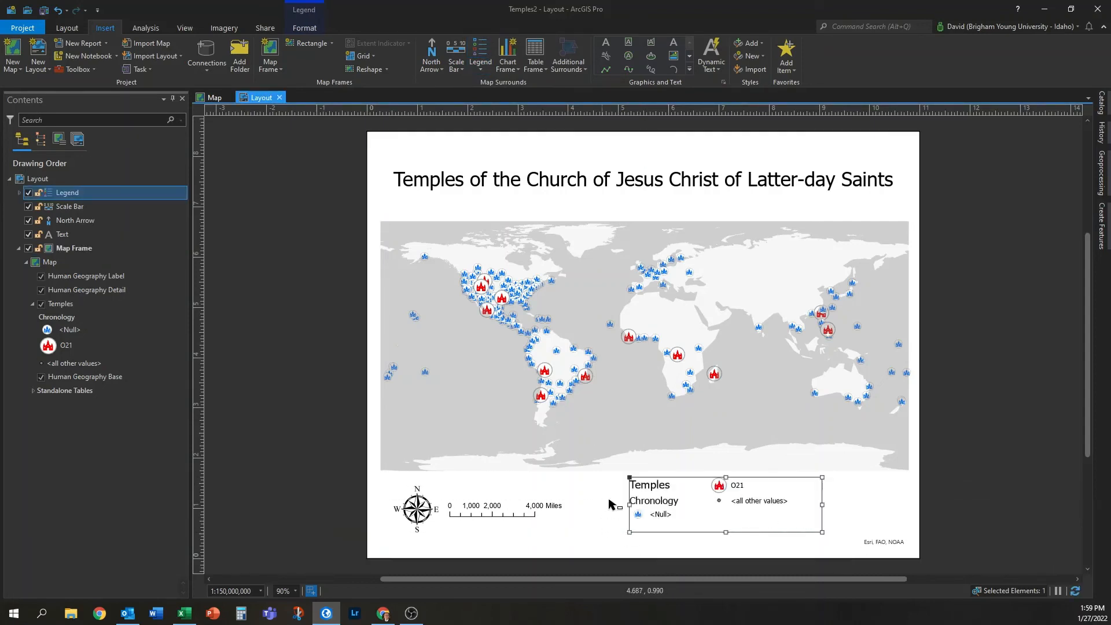
pyautogui.moveTo(679, 502); pyautogui.dragTo(678, 512)
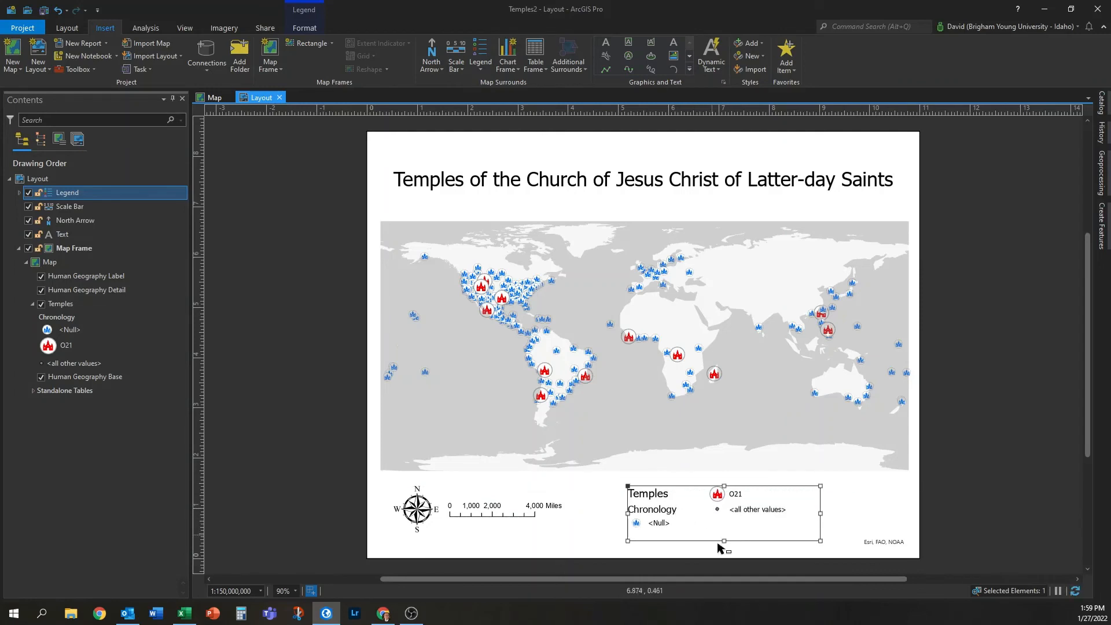
pyautogui.moveTo(724, 540); pyautogui.dragTo(724, 558)
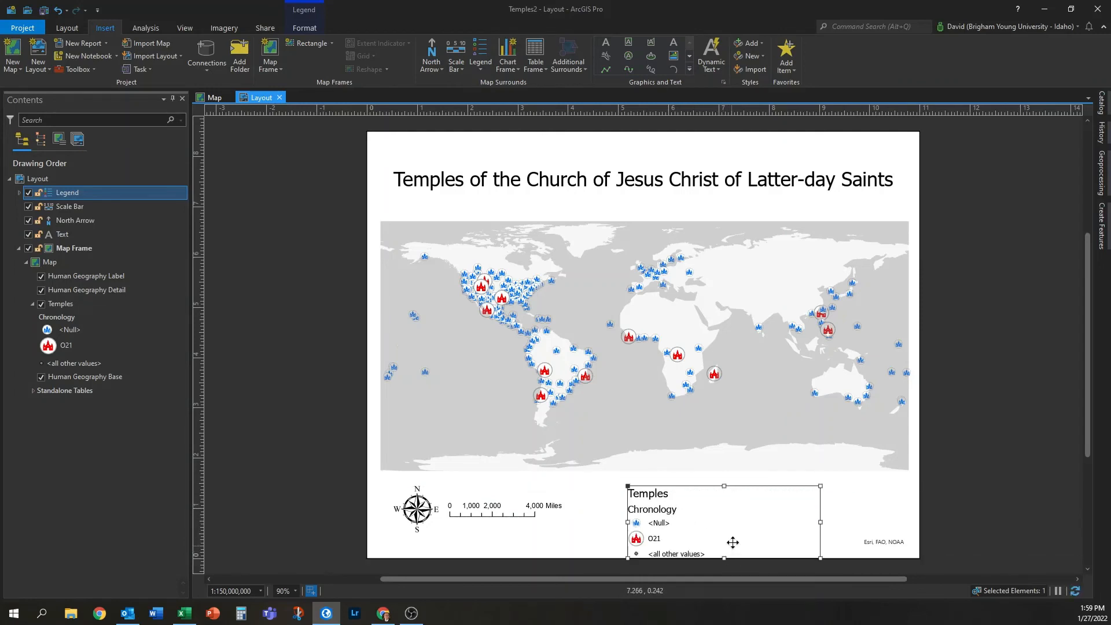
pyautogui.moveTo(689, 486); pyautogui.dragTo(691, 481)
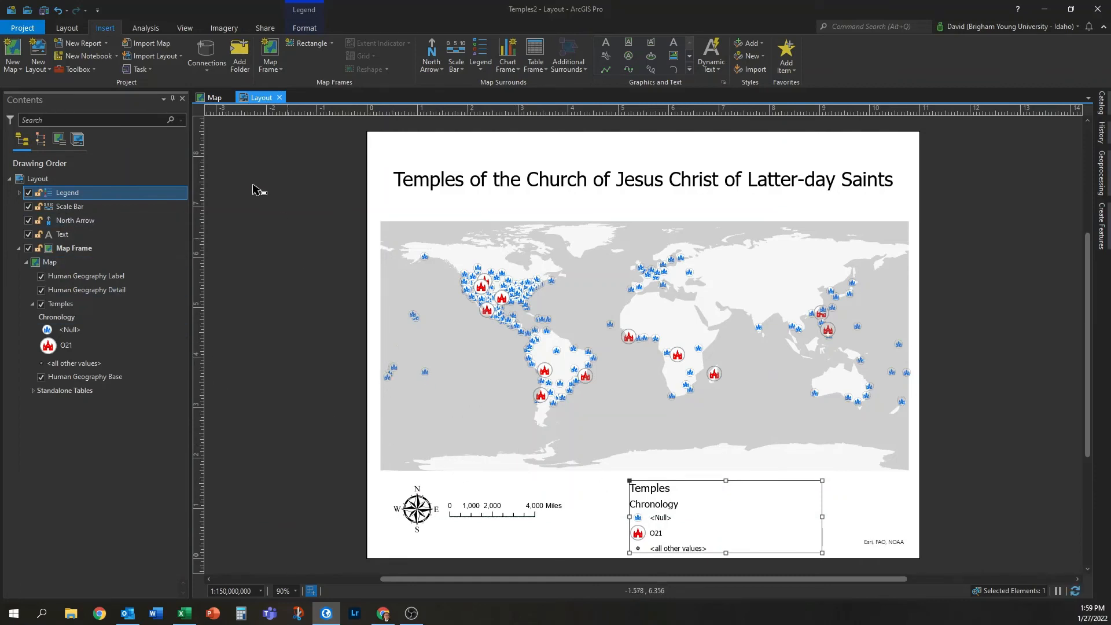
# In the map view, relabel the Temples layer's O21 class as "Temples announced in October 2021".
pyautogui.click(213, 98)
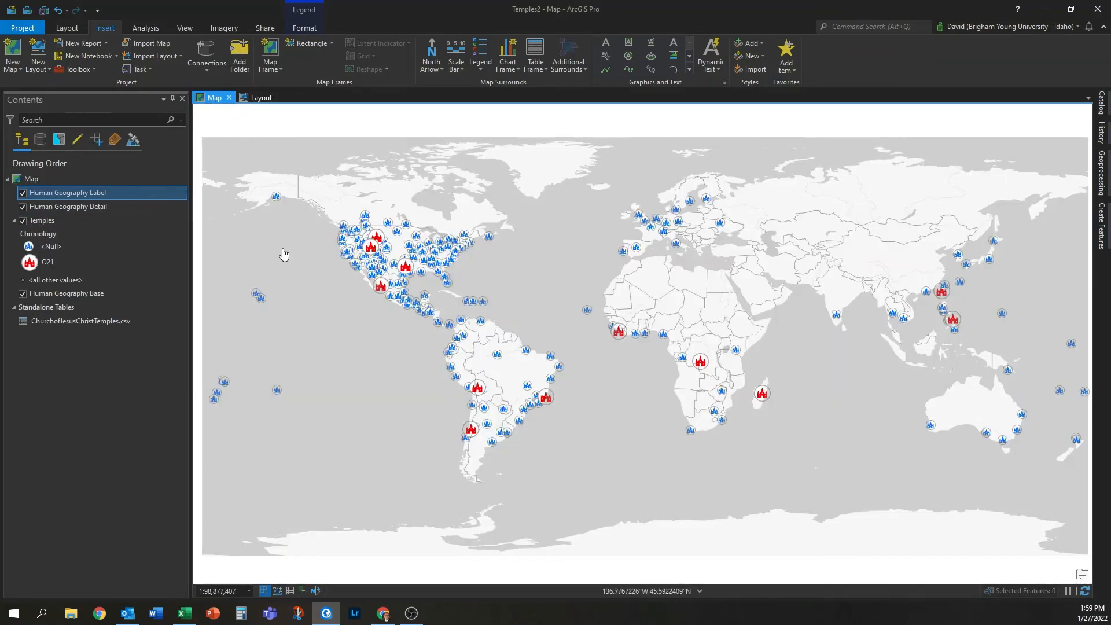
pyautogui.click(53, 262)
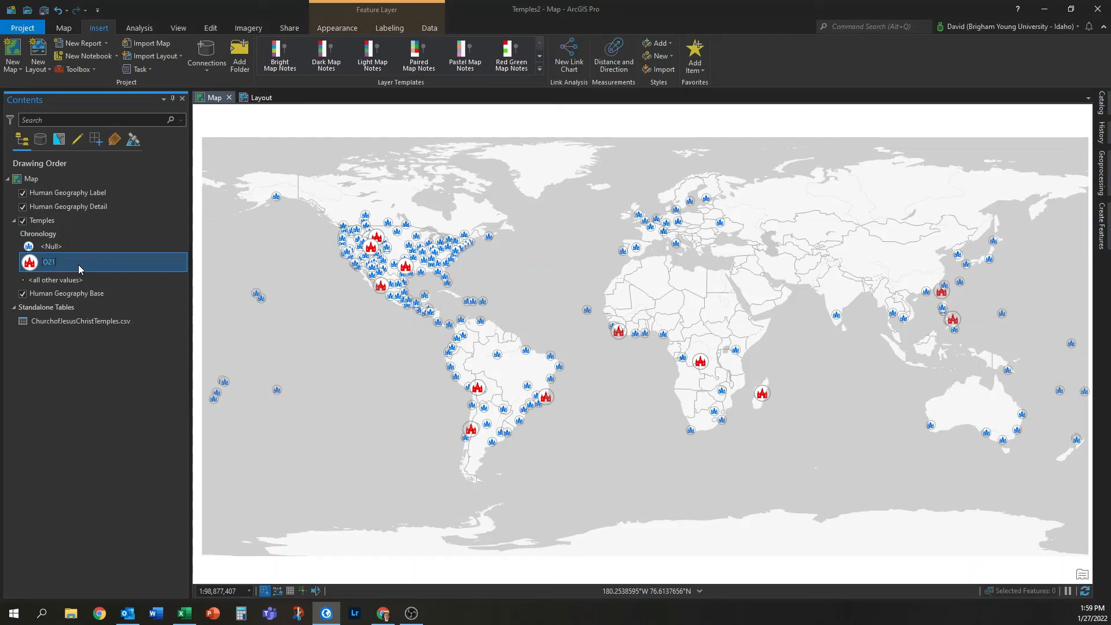
pyautogui.click(72, 425)
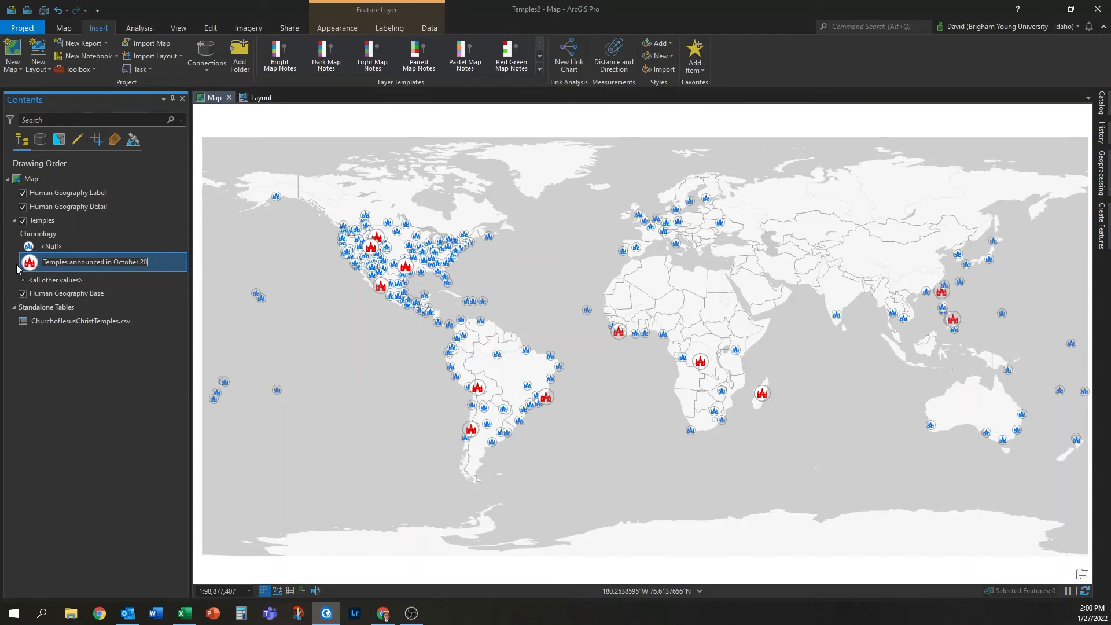
pyautogui.press('Return')
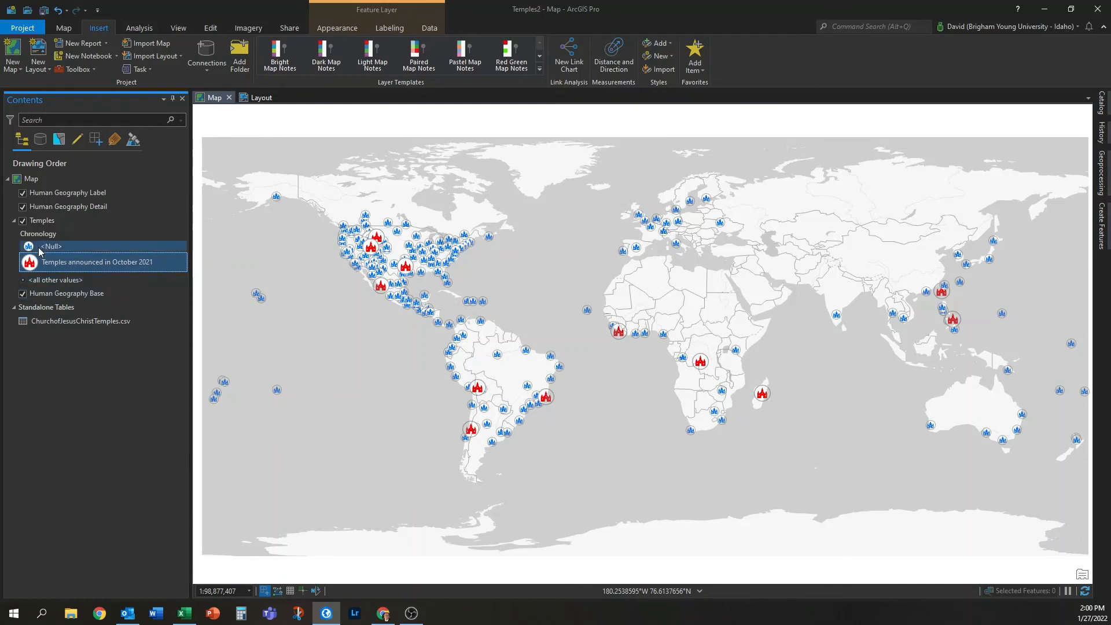
# Relabel the <Null> class as "All other temples" and return to the layout to check the legend.
pyautogui.click(59, 249)
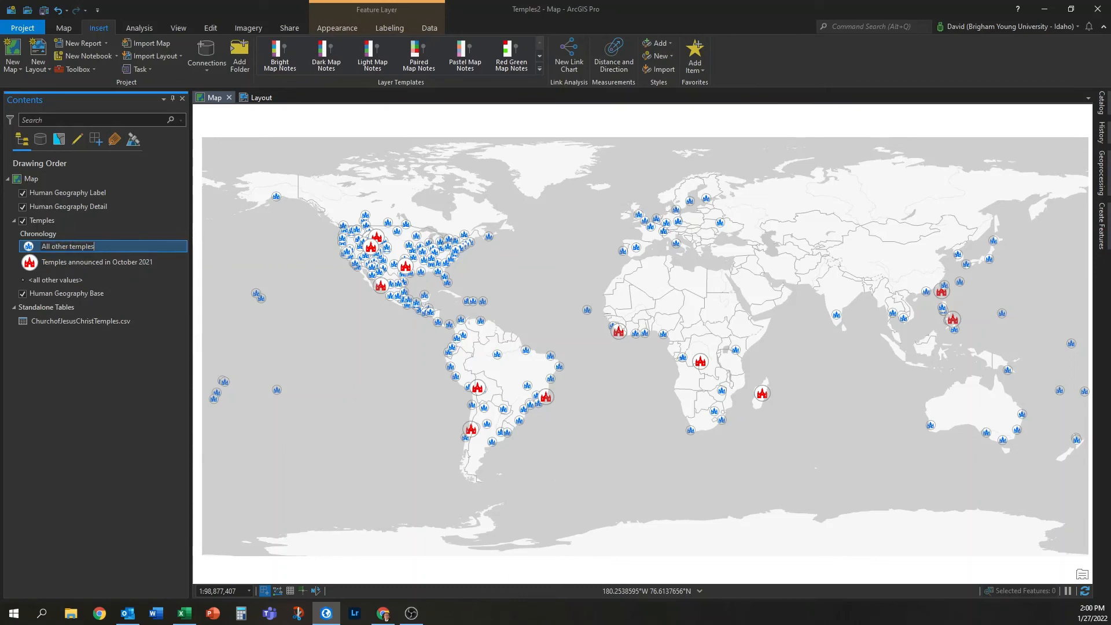
pyautogui.press('Return')
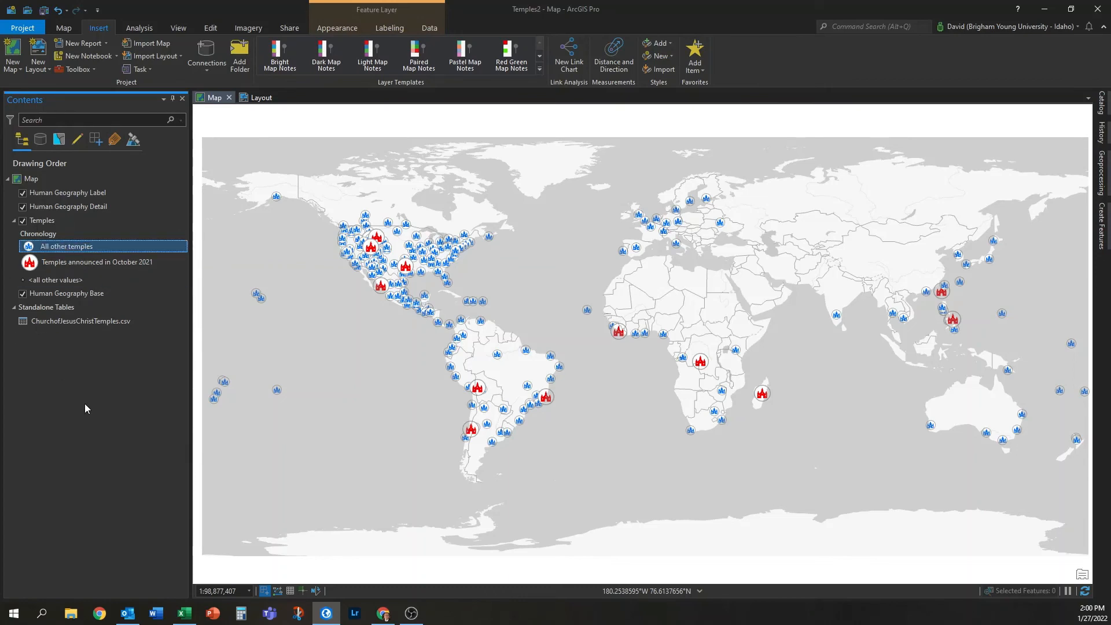
pyautogui.click(261, 97)
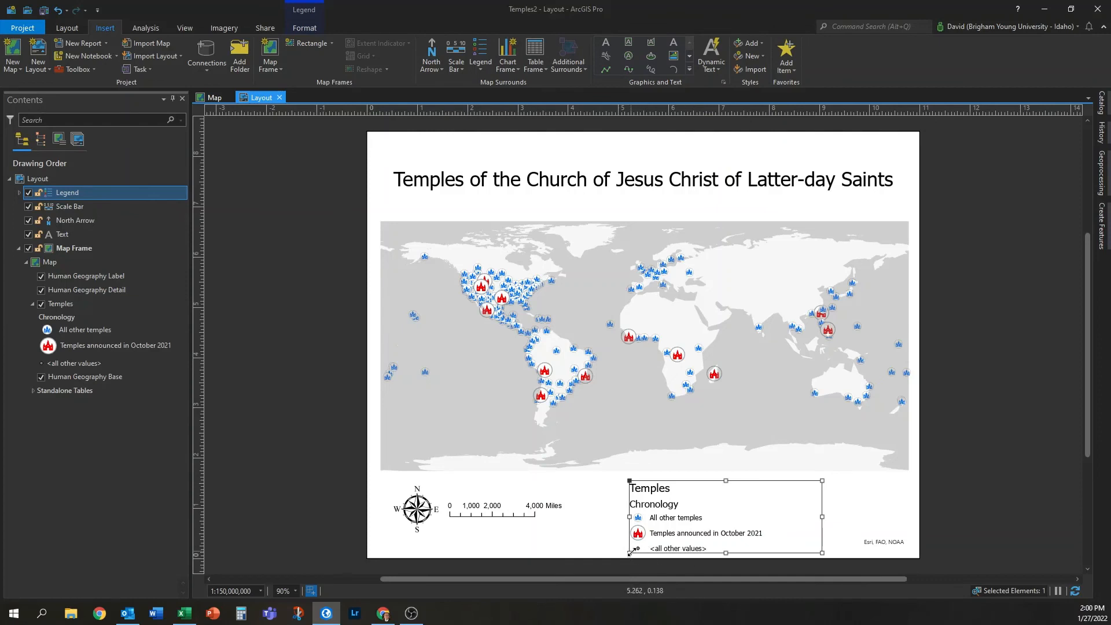
# Try to remove the <all other values> entry from the legend by blanking its label in the map, and check the layout.
pyautogui.click(214, 97)
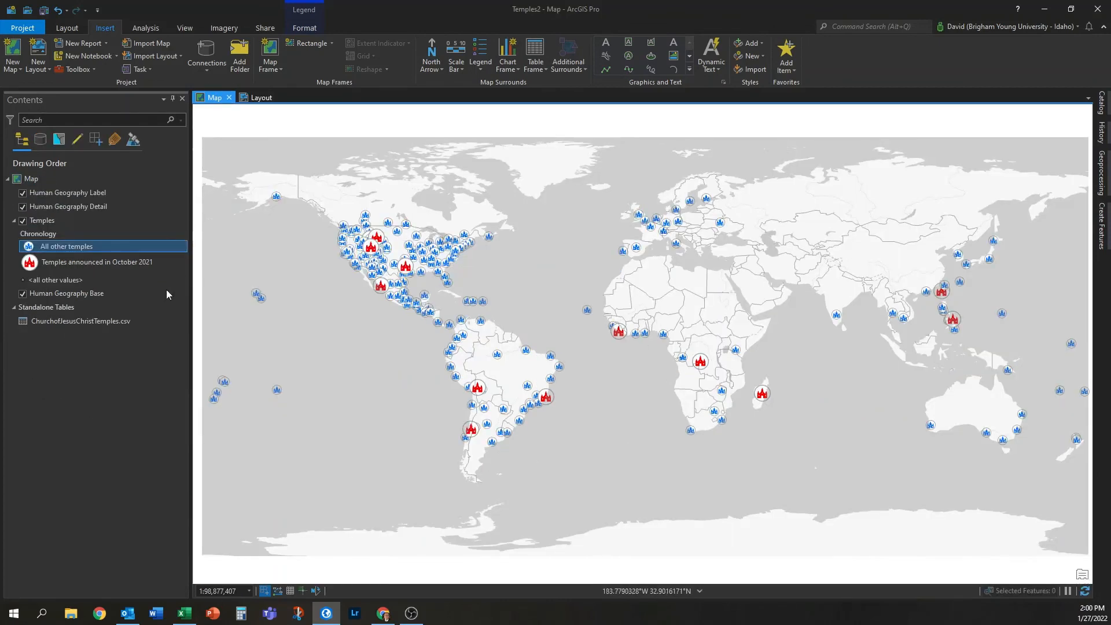
pyautogui.click(48, 282)
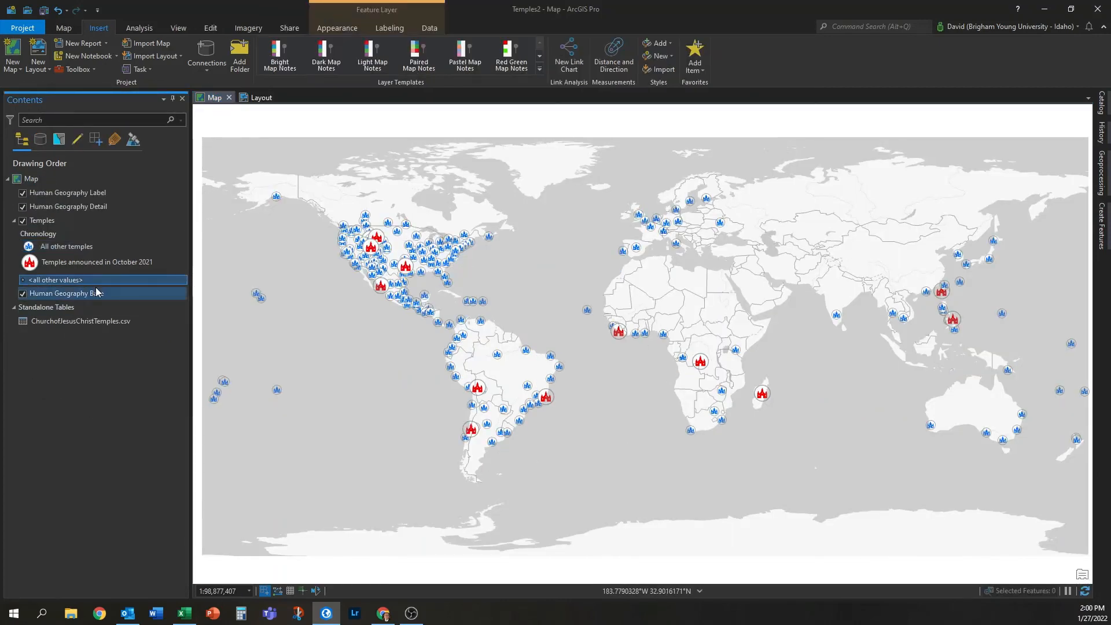
pyautogui.press('BackSpace')
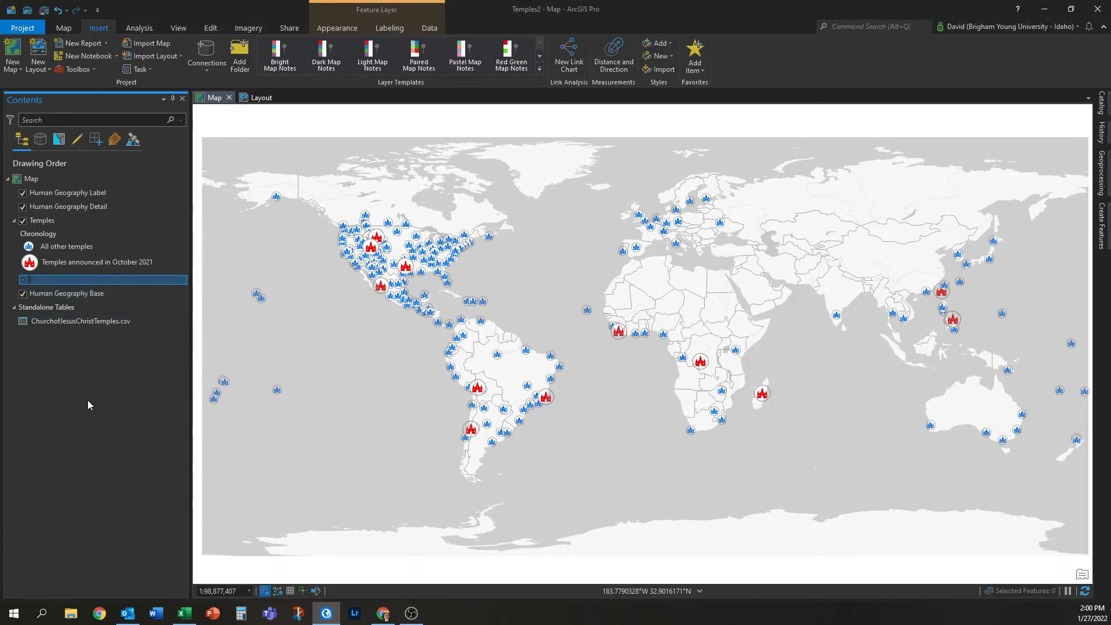
pyautogui.click(261, 99)
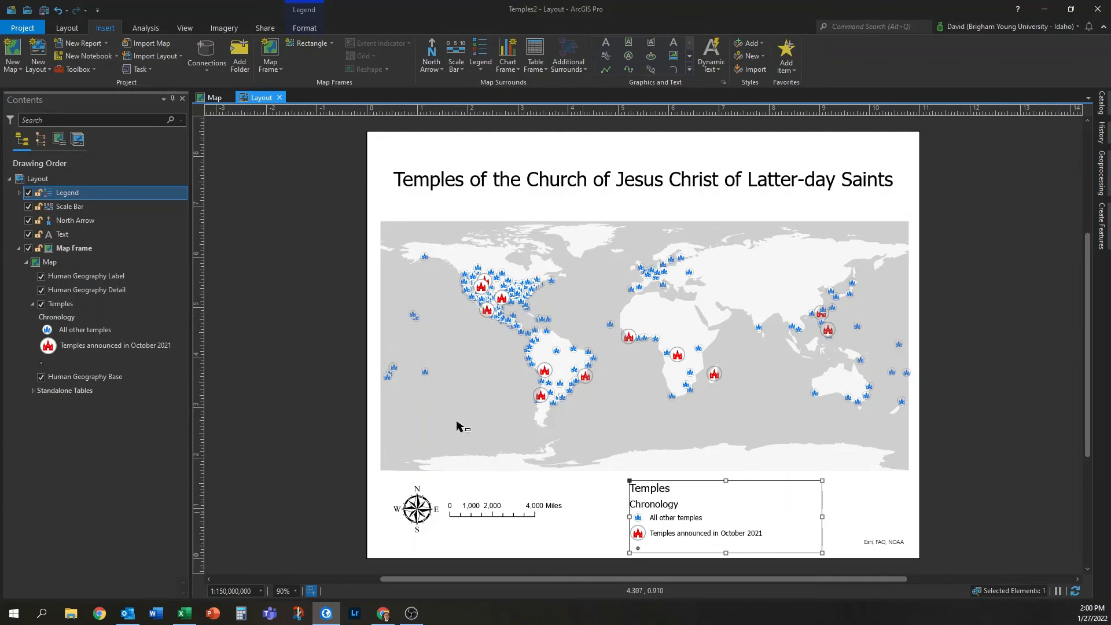
# Turn off Show all other values in the Temples layer's symbology, return to the layout, and deselect the legend.
pyautogui.click(215, 98)
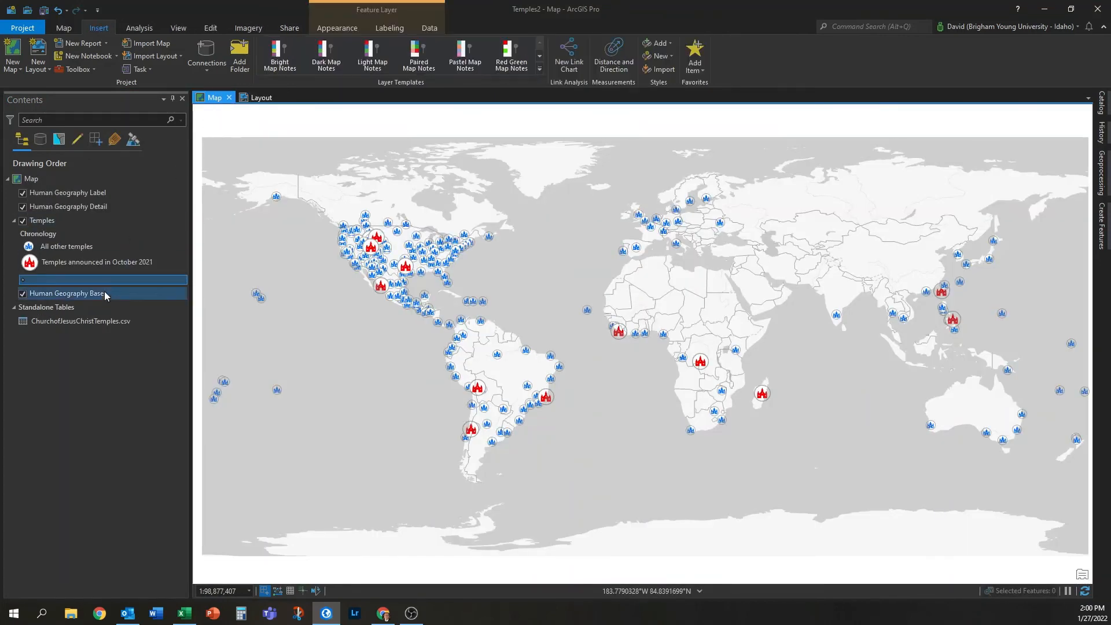
pyautogui.click(24, 281)
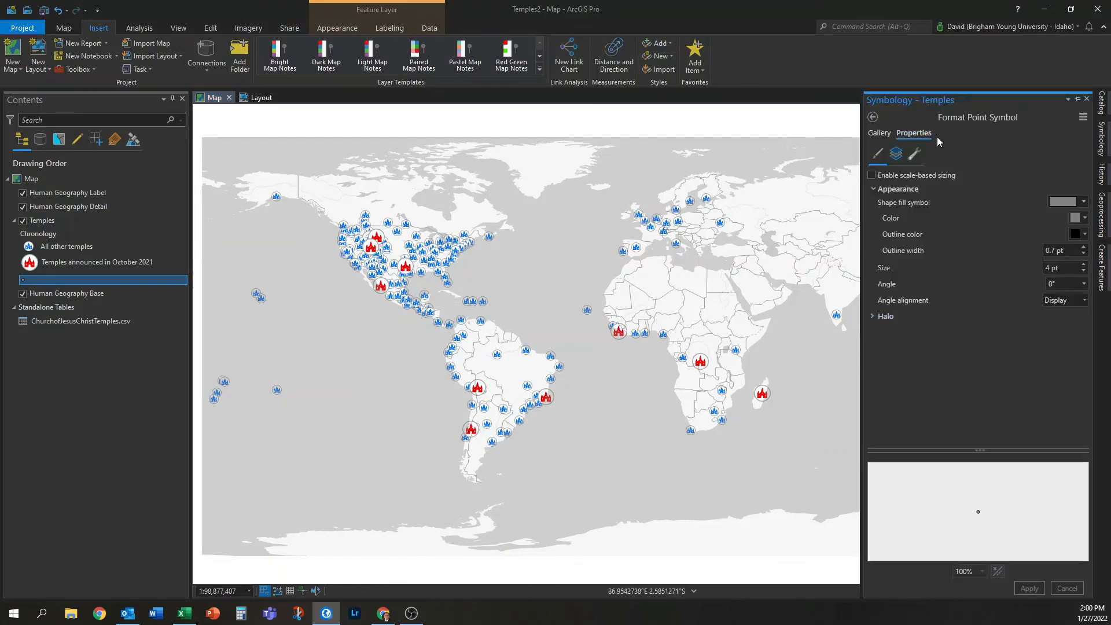
pyautogui.click(872, 117)
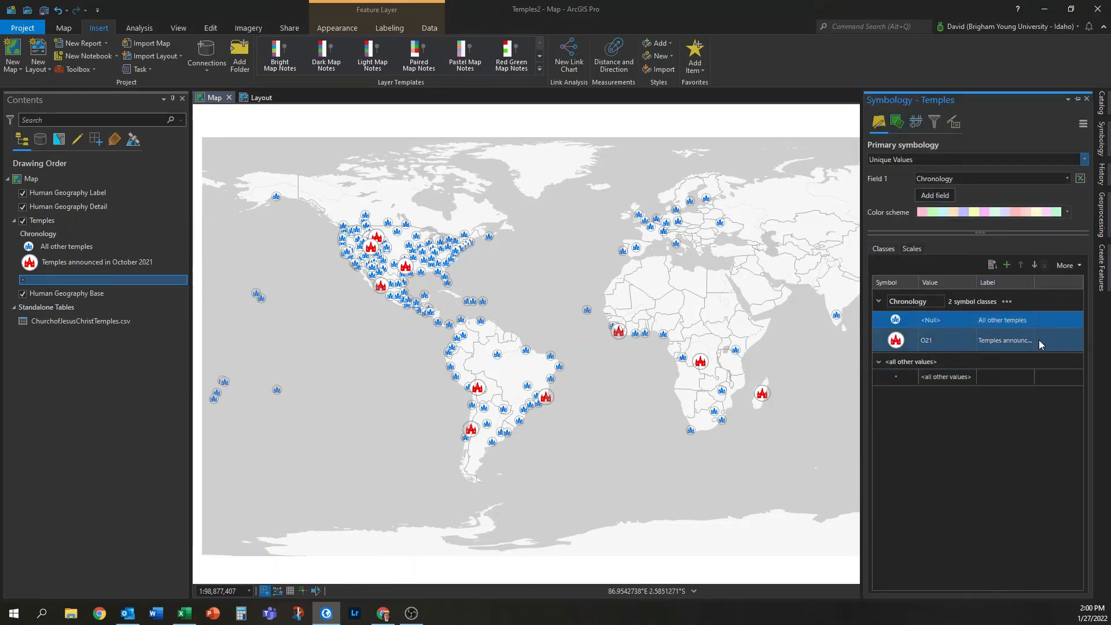
pyautogui.click(1080, 267)
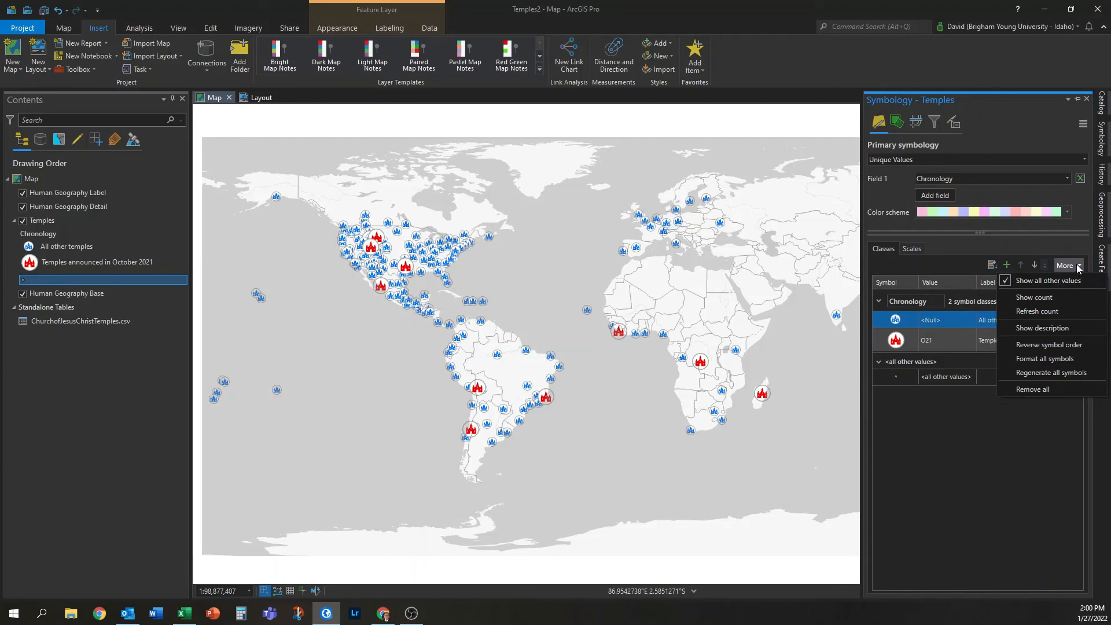
pyautogui.click(1047, 281)
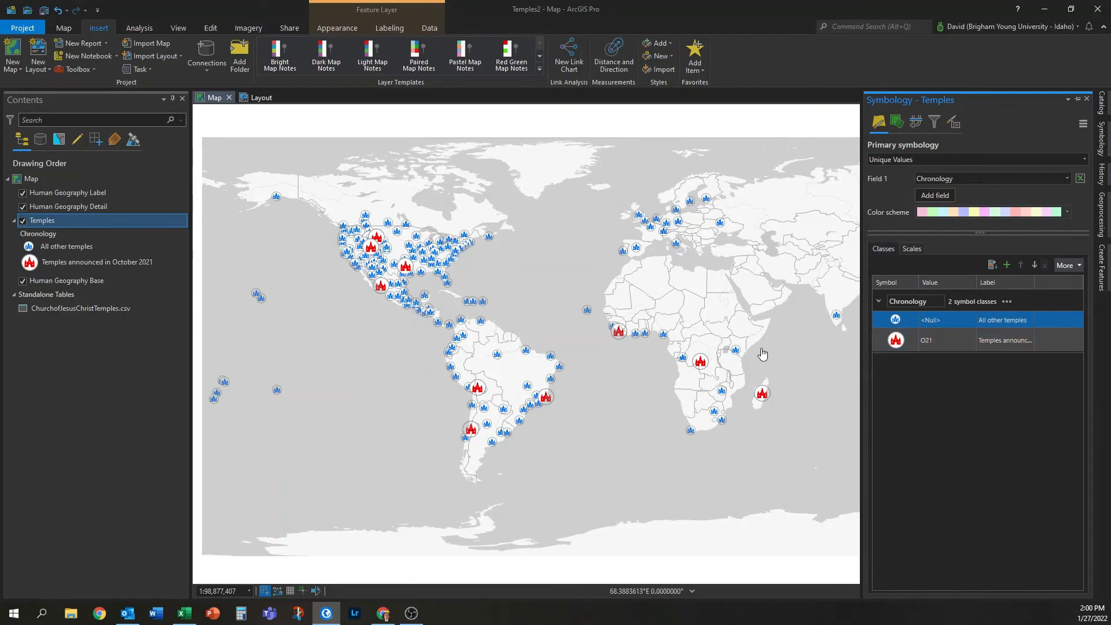
pyautogui.click(261, 98)
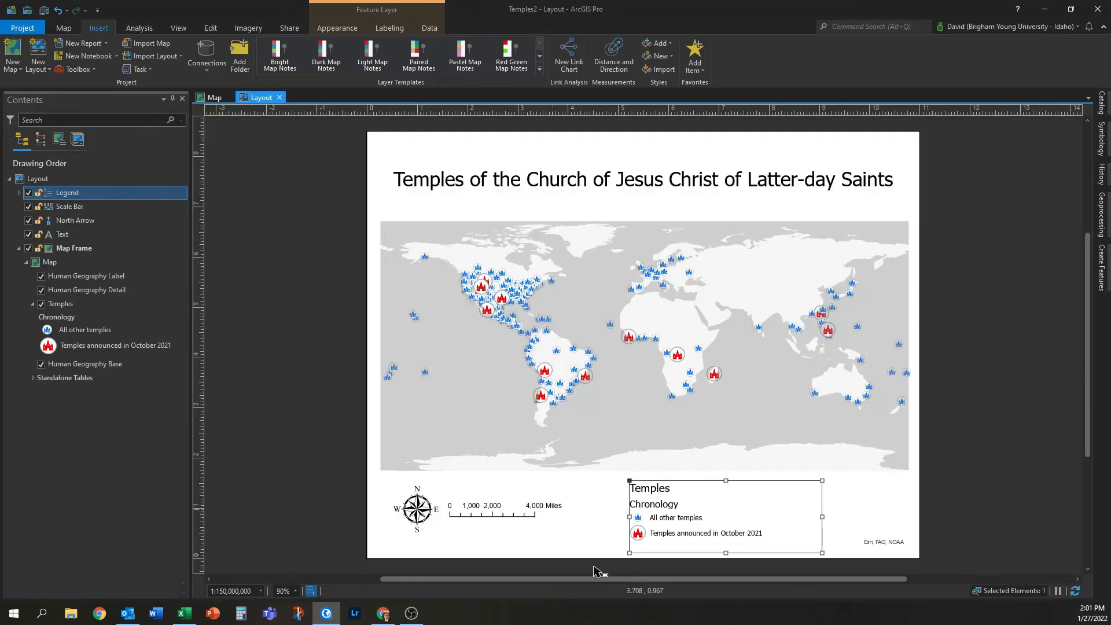
pyautogui.click(1008, 492)
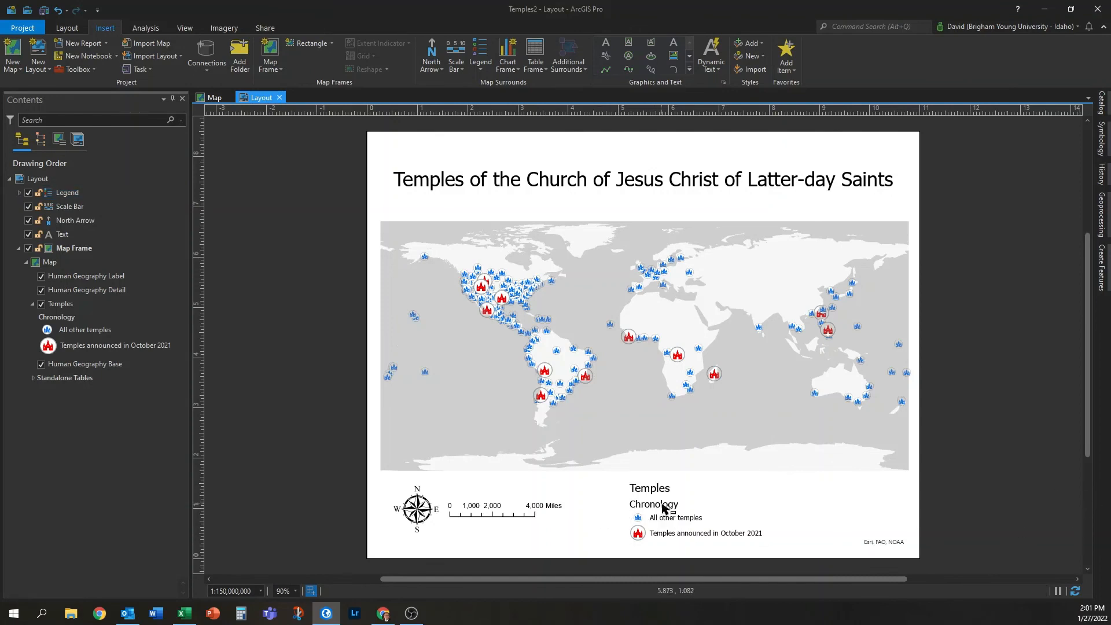
# In the map view, blank the Temples layer name and its Chronology heading, and return to the layout to check the legend.
pyautogui.click(668, 508)
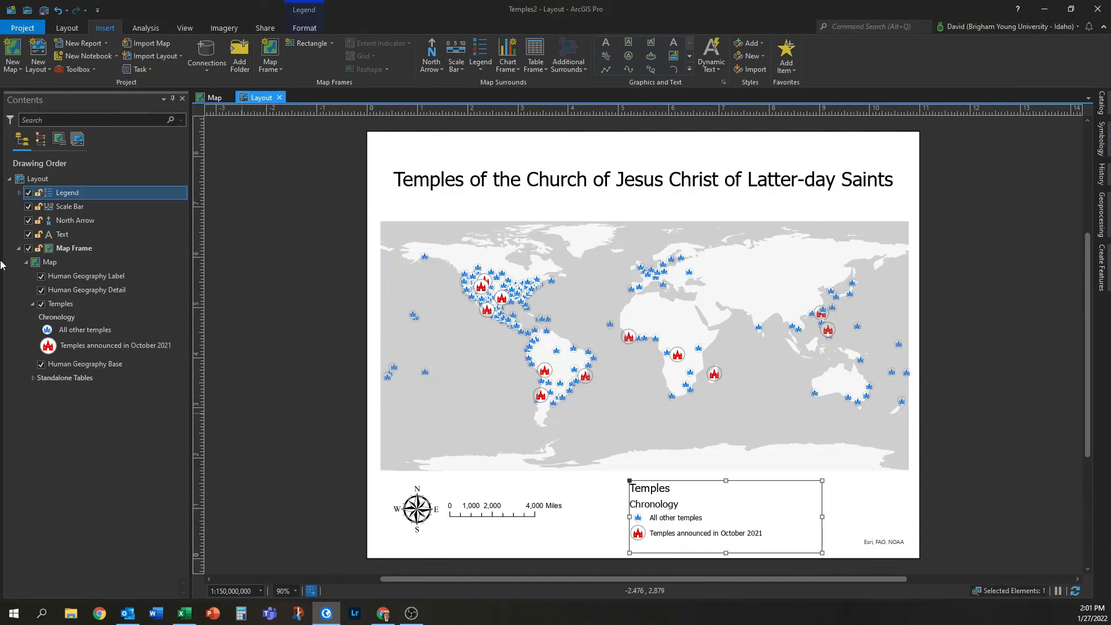
pyautogui.click(214, 97)
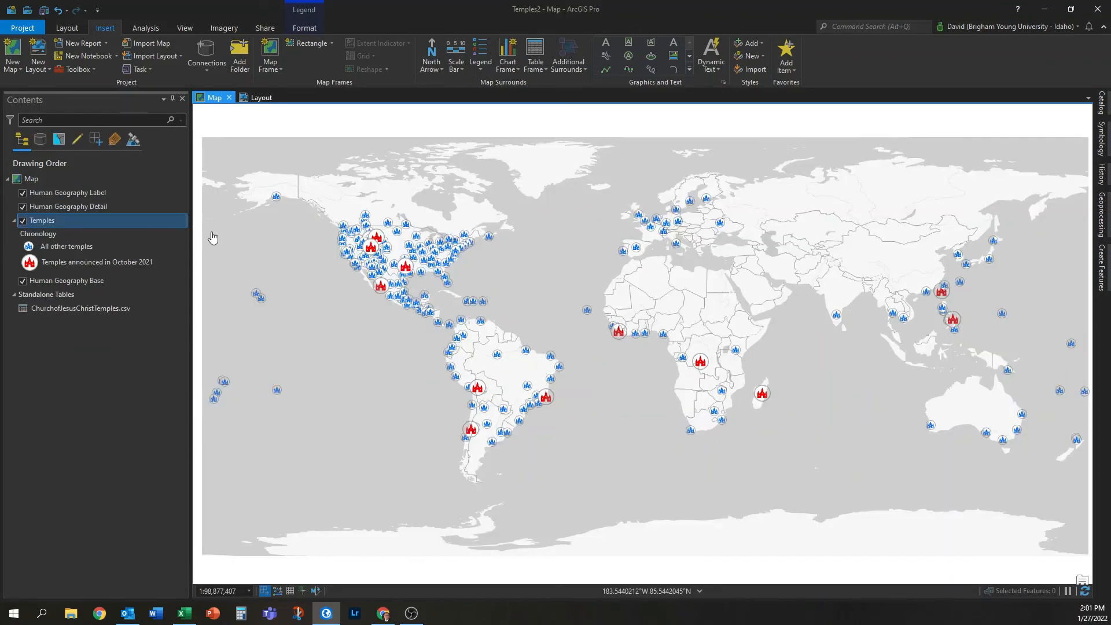
pyautogui.click(50, 221)
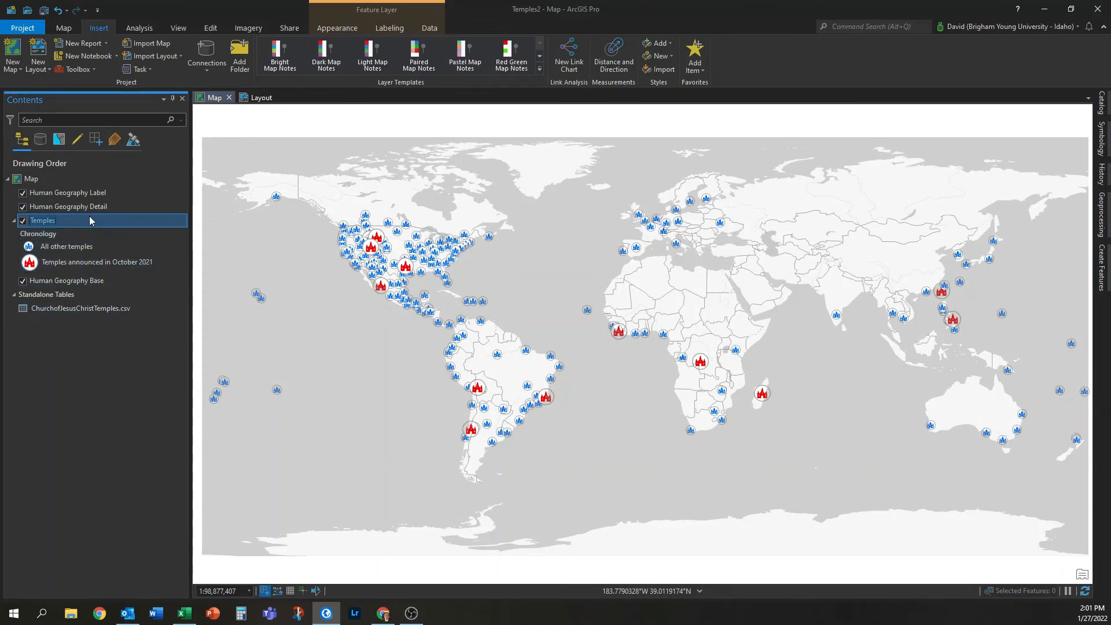
pyautogui.press('BackSpace')
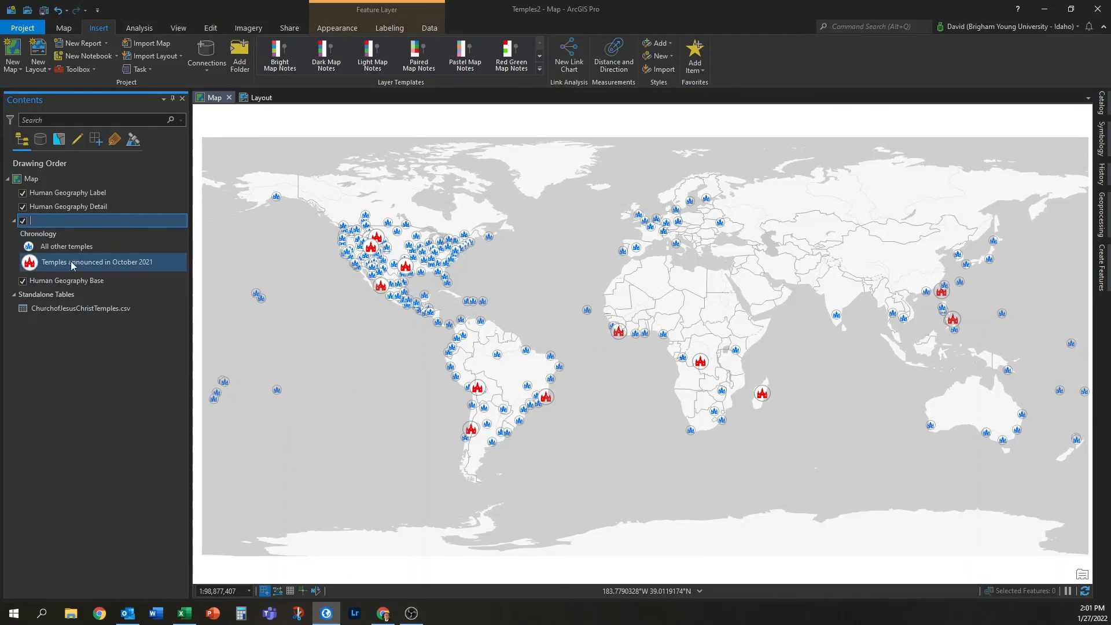
pyautogui.click(50, 236)
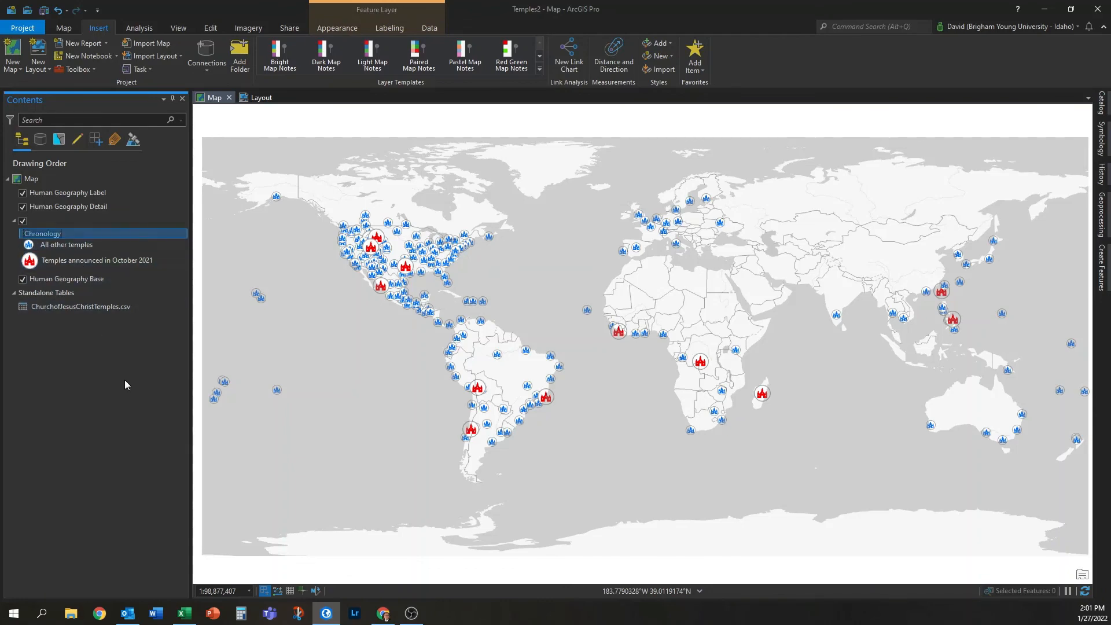
pyautogui.press('BackSpace')
pyautogui.press('Return')
pyautogui.click(248, 102)
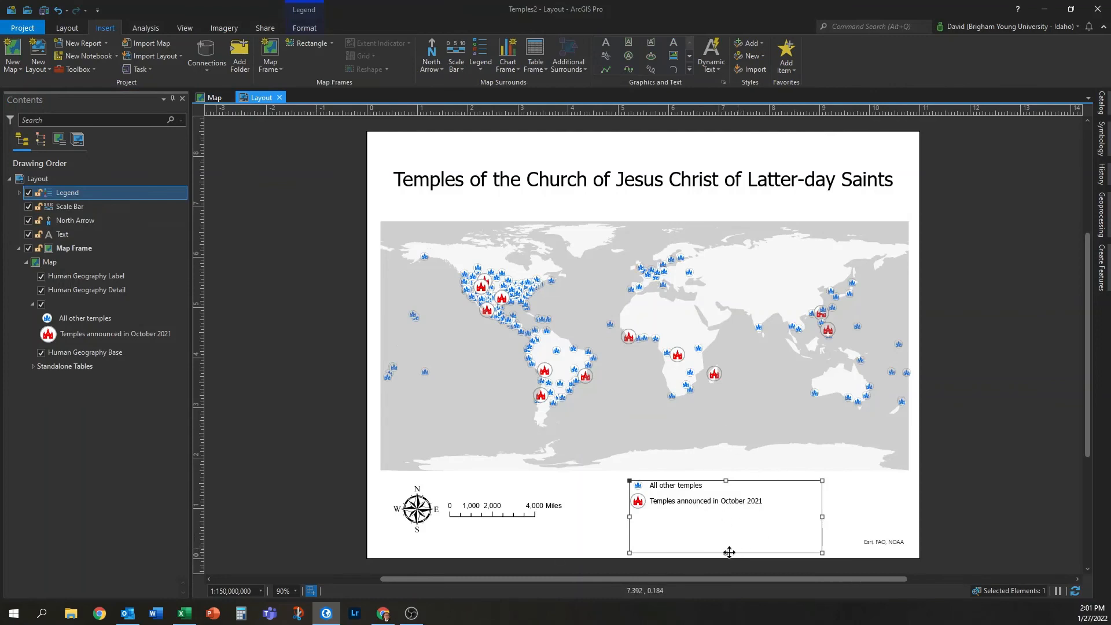
# Shorten the legend frame to fit its two entries, move it to the page's lower-right corner above the credits, and deselect it.
pyautogui.moveTo(726, 552); pyautogui.dragTo(727, 516)
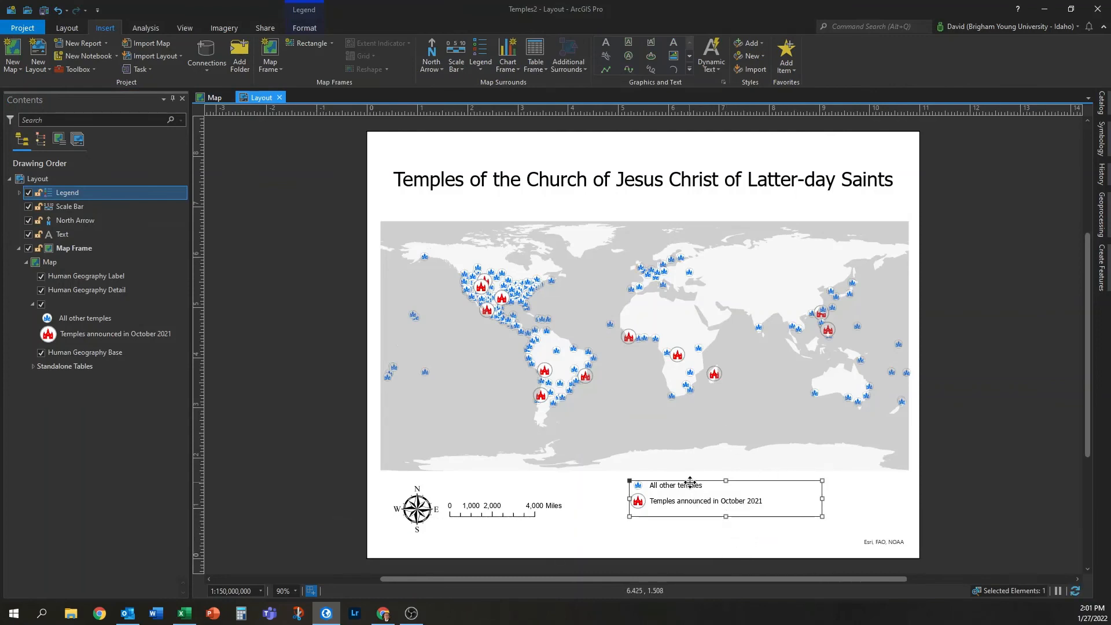
pyautogui.moveTo(690, 482); pyautogui.dragTo(826, 497)
pyautogui.click(977, 455)
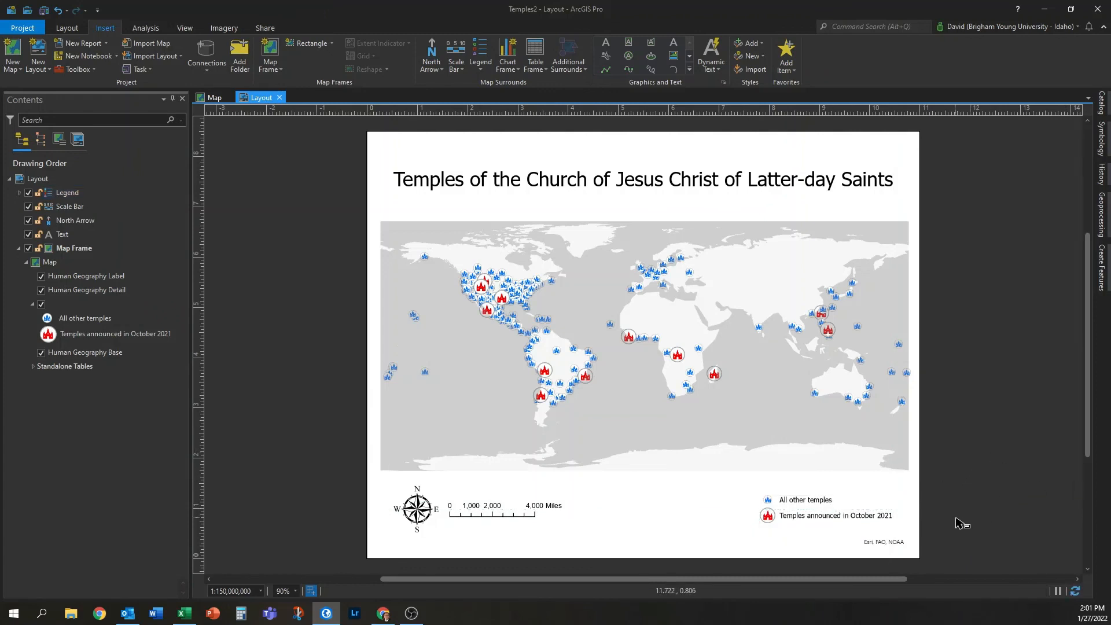
# Move the scale bar slightly to the right, away from the north arrow, and deselect it.
pyautogui.click(501, 508)
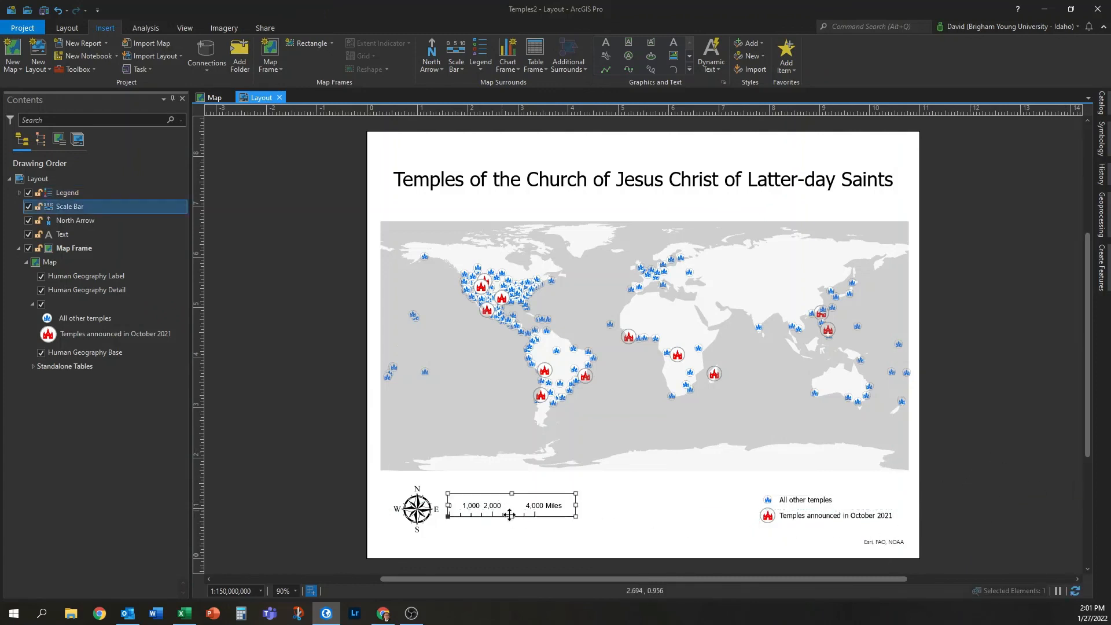
pyautogui.moveTo(500, 506)
pyautogui.mouseDown()
pyautogui.moveTo(518, 515)
pyautogui.moveTo(507, 507)
pyautogui.mouseUp()
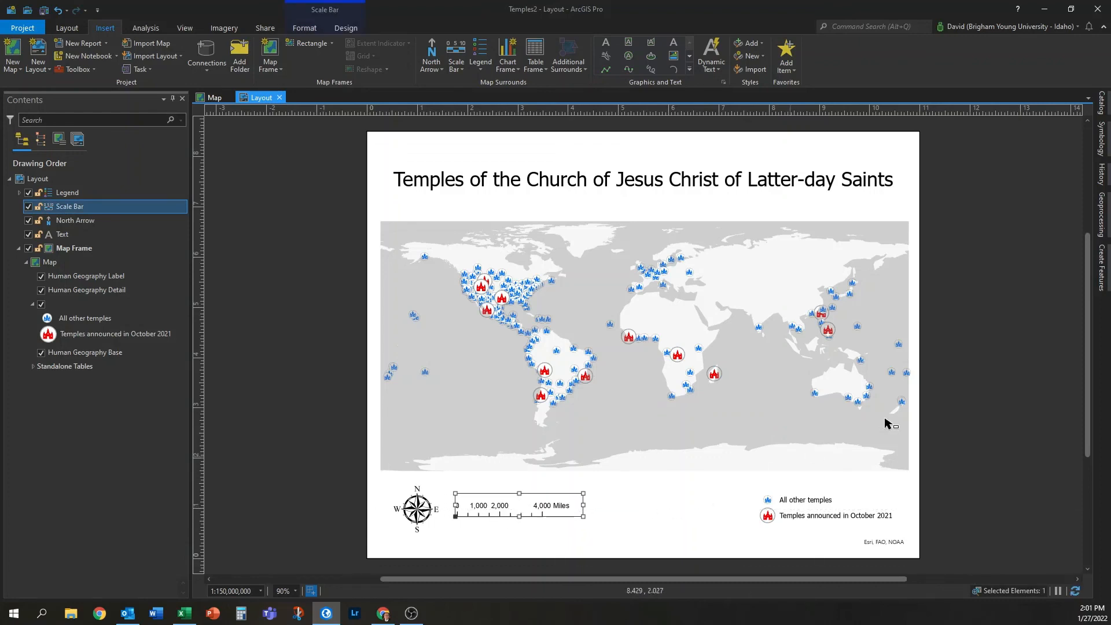
pyautogui.click(1016, 392)
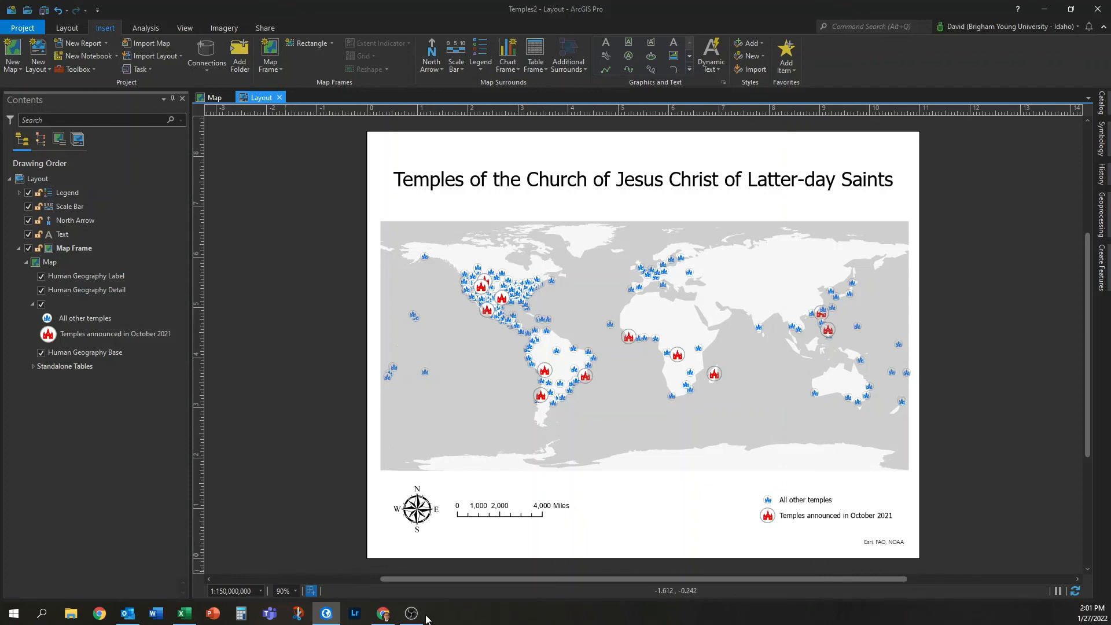
pyautogui.click(413, 614)
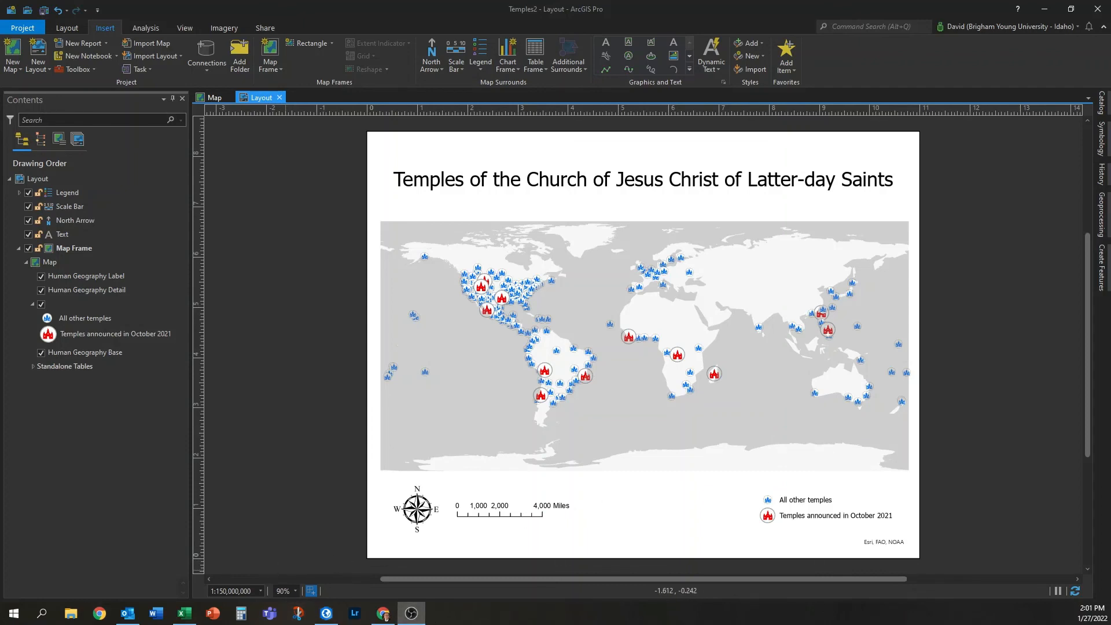